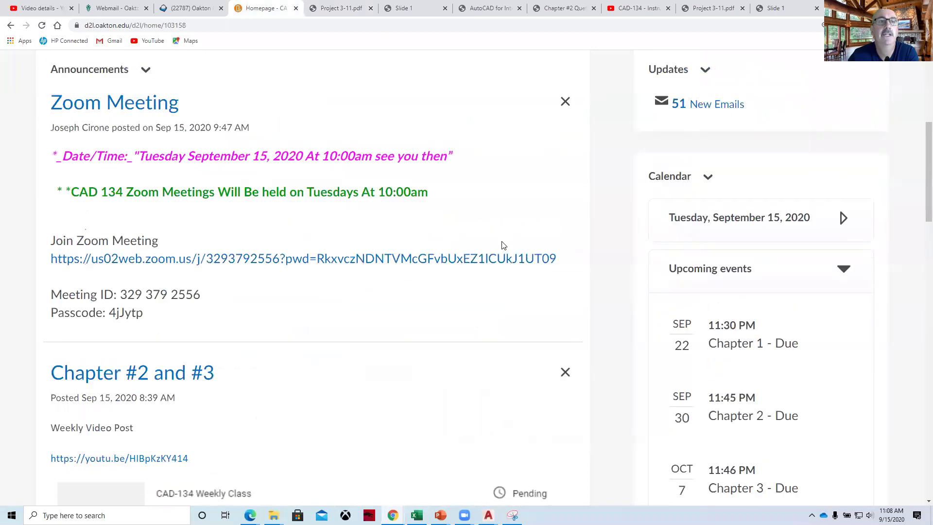
# Step: Open the Project #3-1 PDF linked in the Chapter #2 and #3 announcement on the course homepage
pyautogui.scroll(-4, 142, 274)
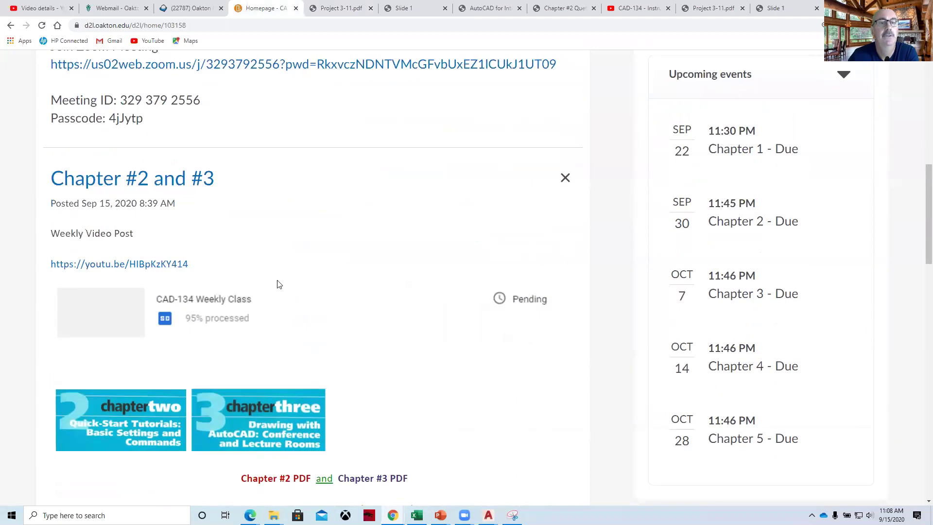
pyautogui.scroll(-5, 359, 317)
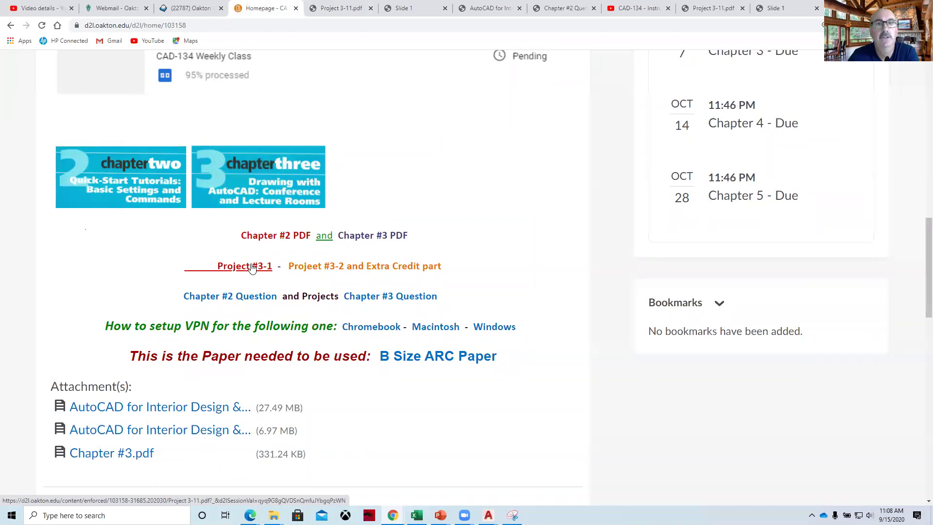
pyautogui.click(252, 267)
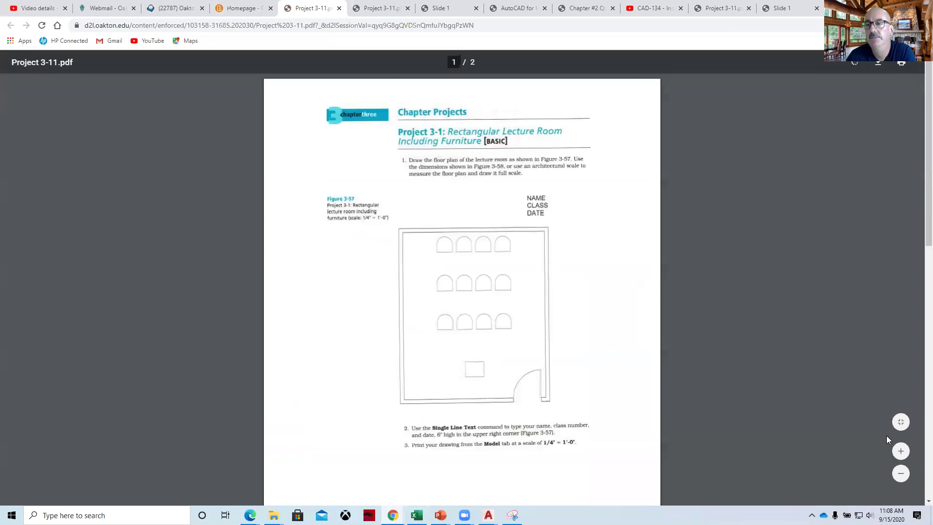
# Step: Enlarge the project PDF and examine the lecture room floor plan, the instructions and the dimensions in Figure 3-58
pyautogui.click(901, 452)
pyautogui.click(901, 452)
pyautogui.click(901, 451)
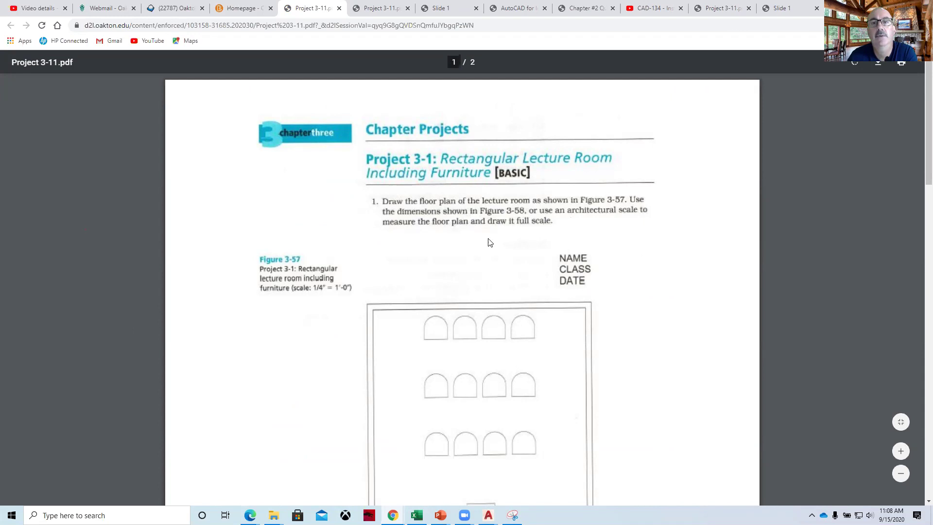
pyautogui.scroll(-4, 468, 257)
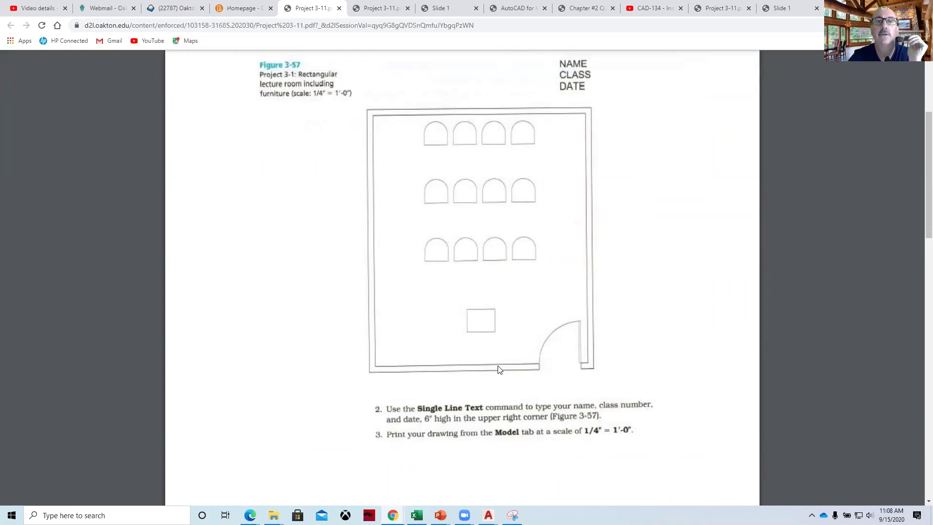
pyautogui.scroll(-10, 499, 370)
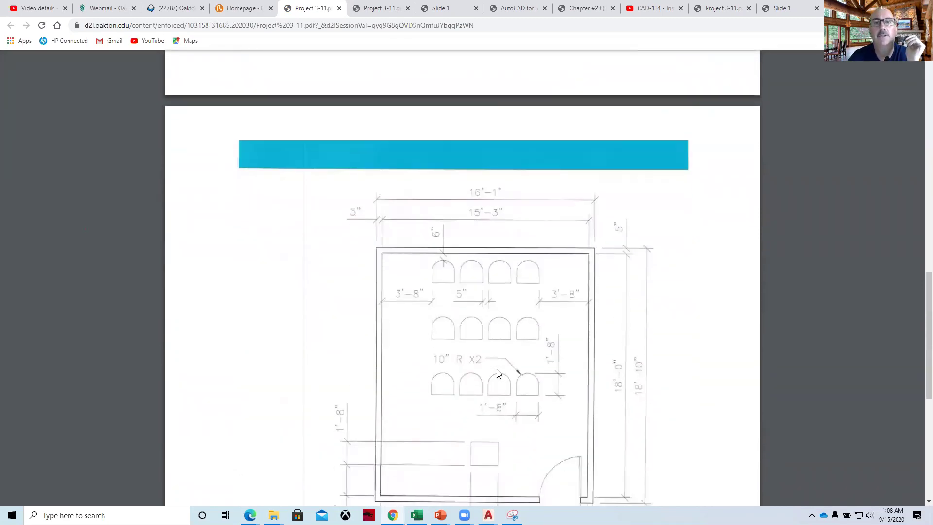
pyautogui.scroll(-2, 497, 373)
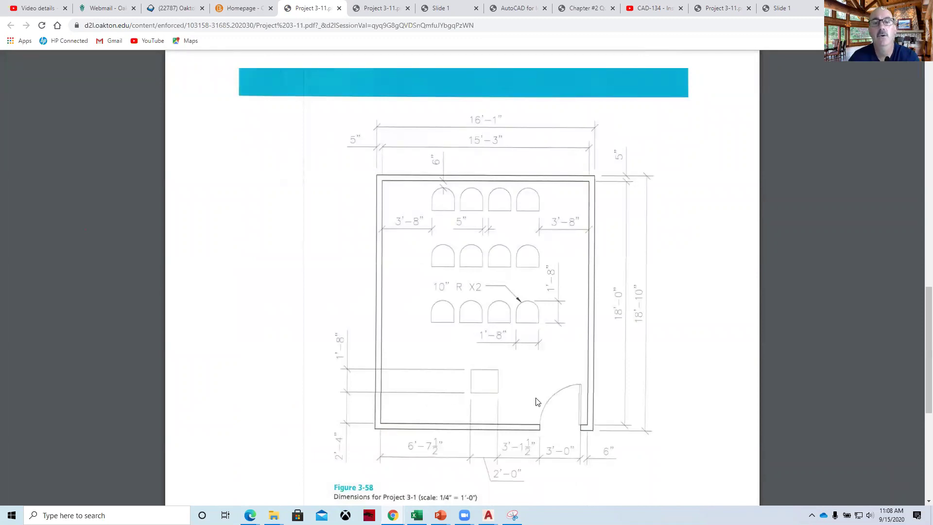
pyautogui.scroll(-6, 536, 403)
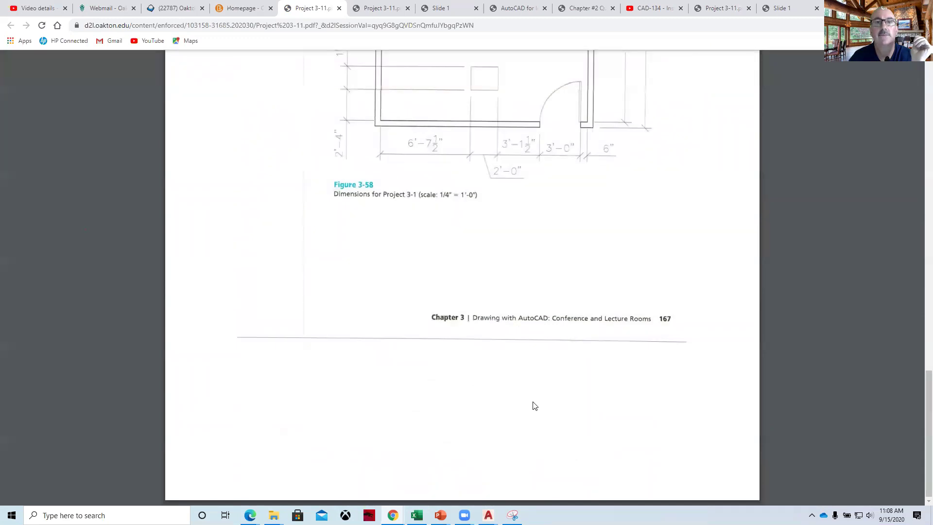
pyautogui.scroll(6, 535, 405)
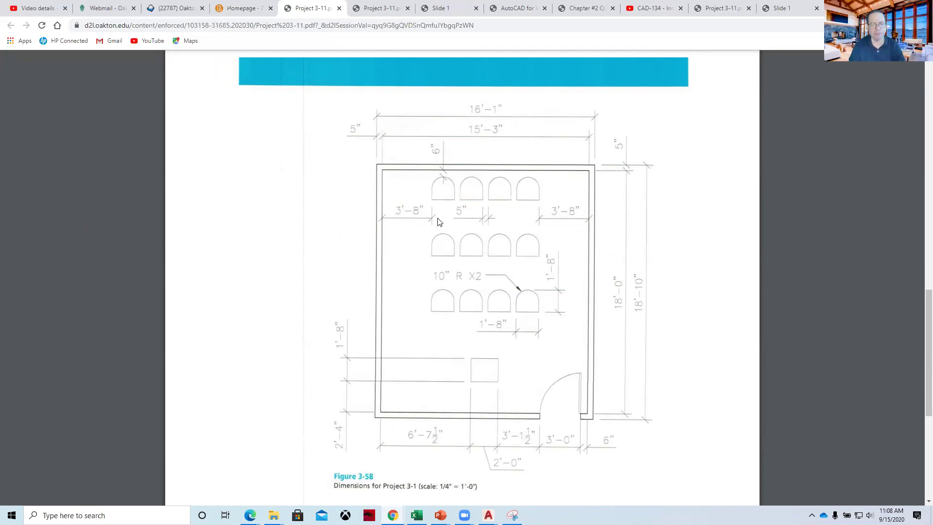
# Step: Download the B Size ARC Paper template from the course homepage, open it in AutoCAD and fit the floor plan sheet in view
pyautogui.click(240, 12)
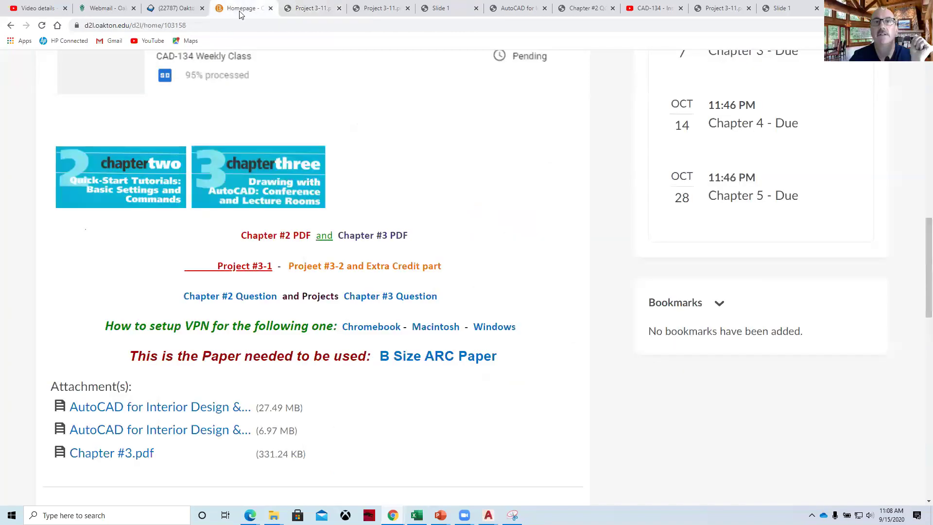
pyautogui.click(441, 360)
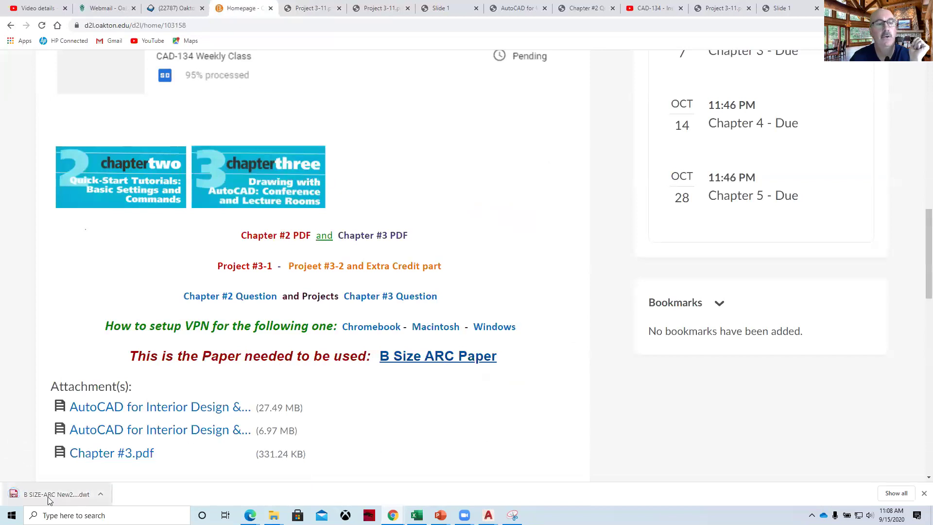
pyautogui.click(102, 495)
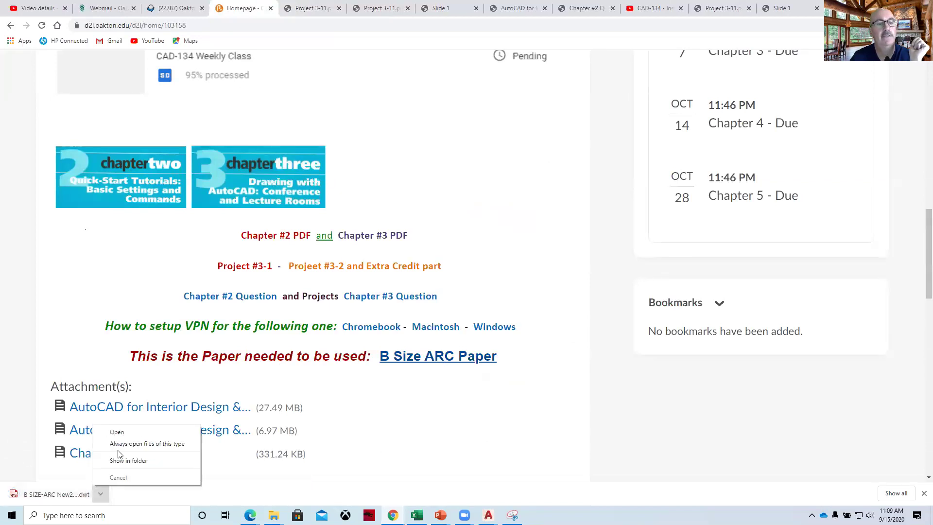
pyautogui.click(125, 432)
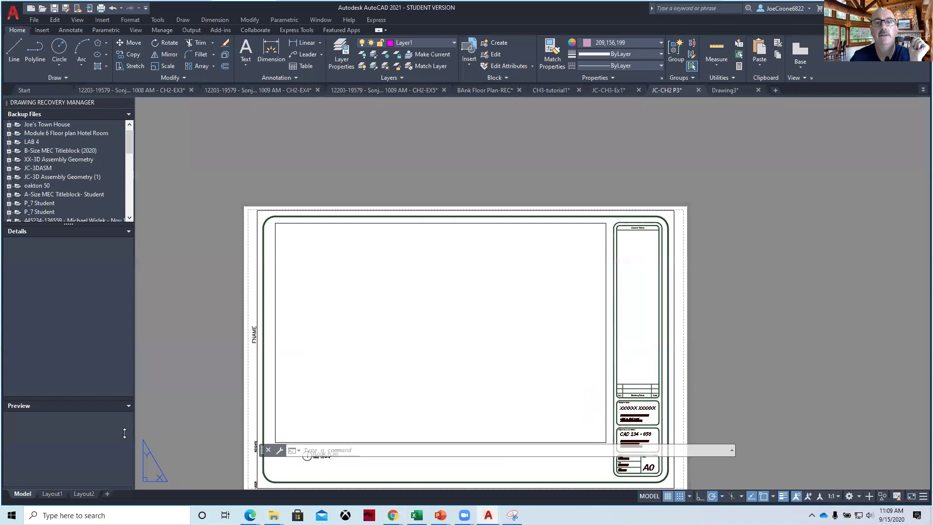
pyautogui.moveTo(465, 338); pyautogui.dragTo(508, 256, button='middle')
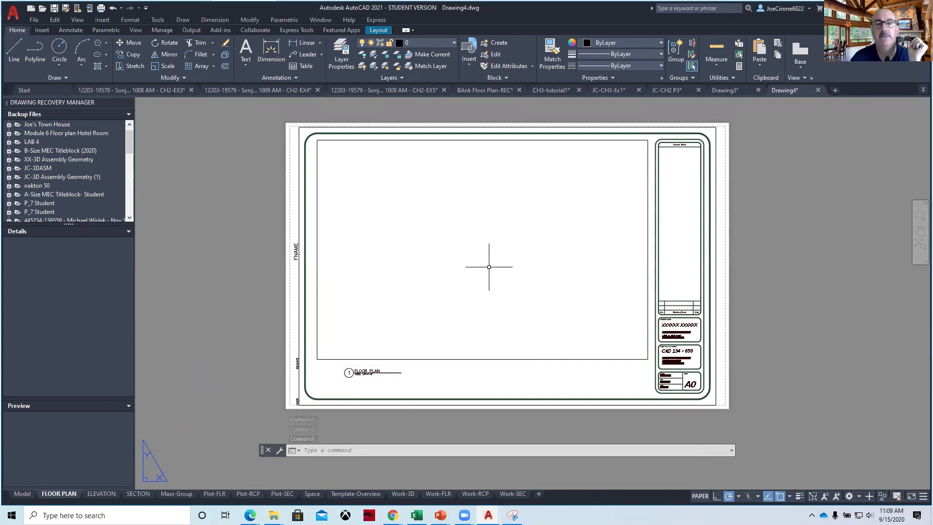
pyautogui.middleClick(489, 267)
pyautogui.middleClick(489, 267)
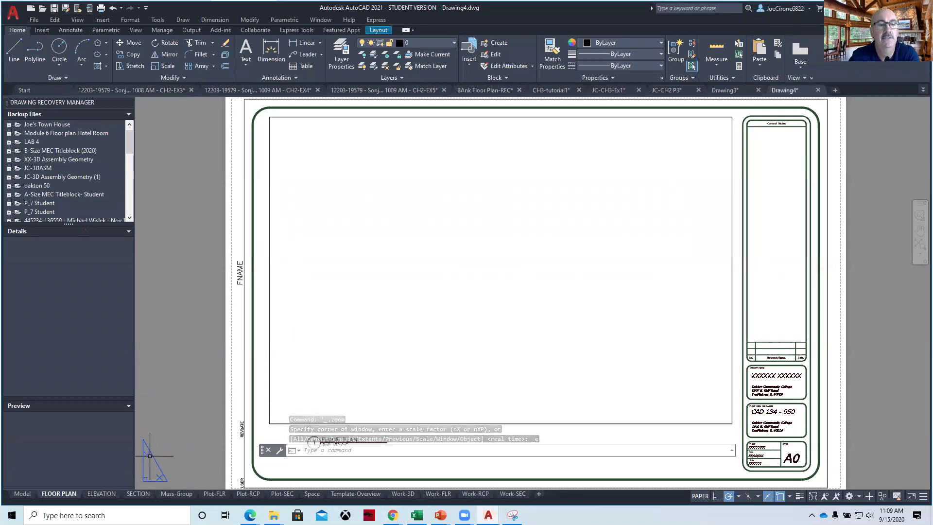
# Step: Switch the new drawing to model space and make Wall the current layer
pyautogui.click(22, 495)
pyautogui.moveTo(466, 386); pyautogui.dragTo(464, 272, button='middle')
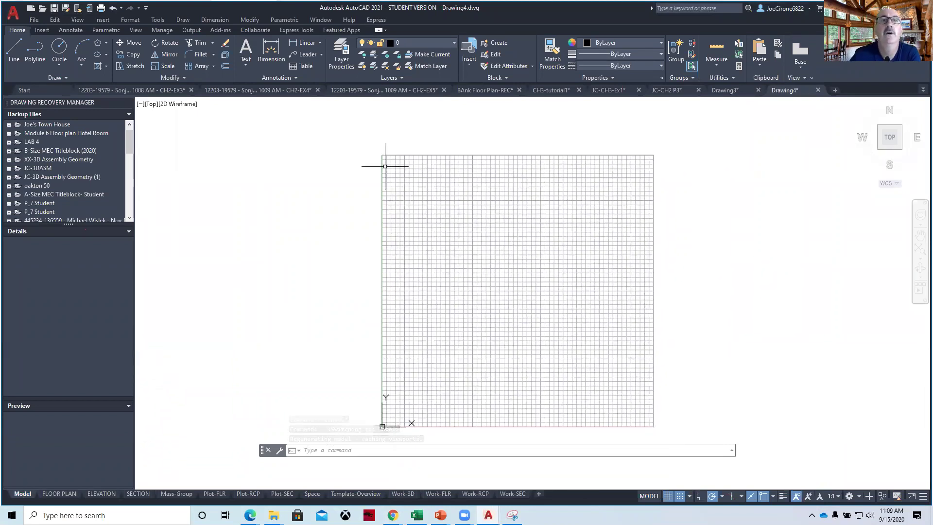
pyautogui.click(435, 44)
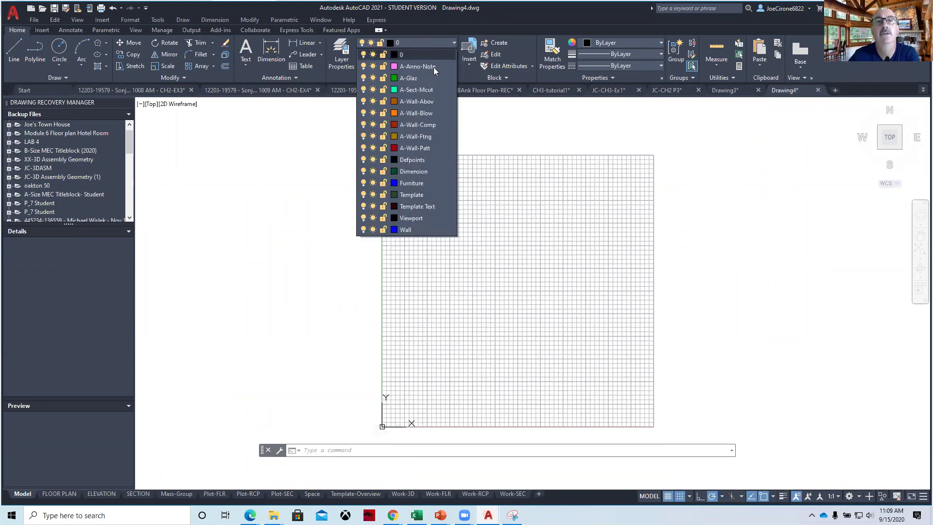
pyautogui.click(408, 230)
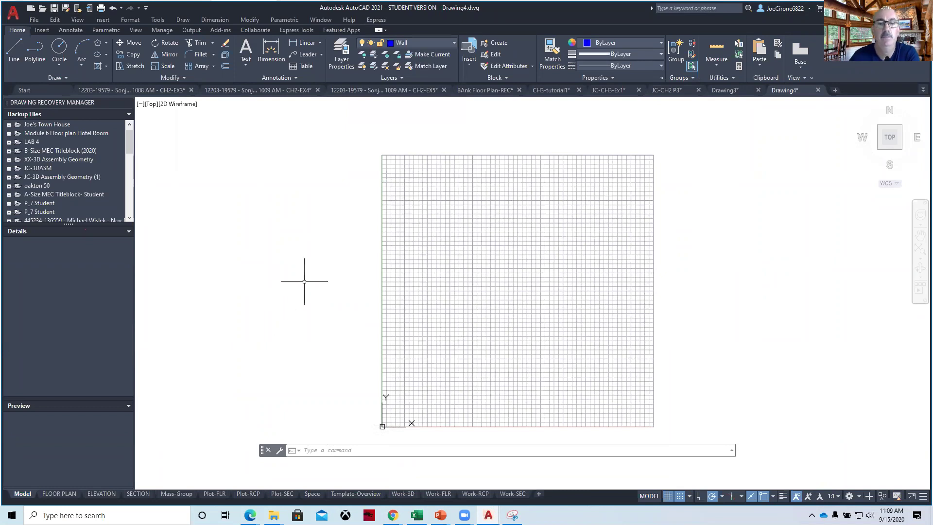
# Step: Switch to the browser to check the room dimensions in the Project 3-11 PDF, and return to the AutoCAD drawing
pyautogui.moveTo(392, 516)
pyautogui.click(462, 466)
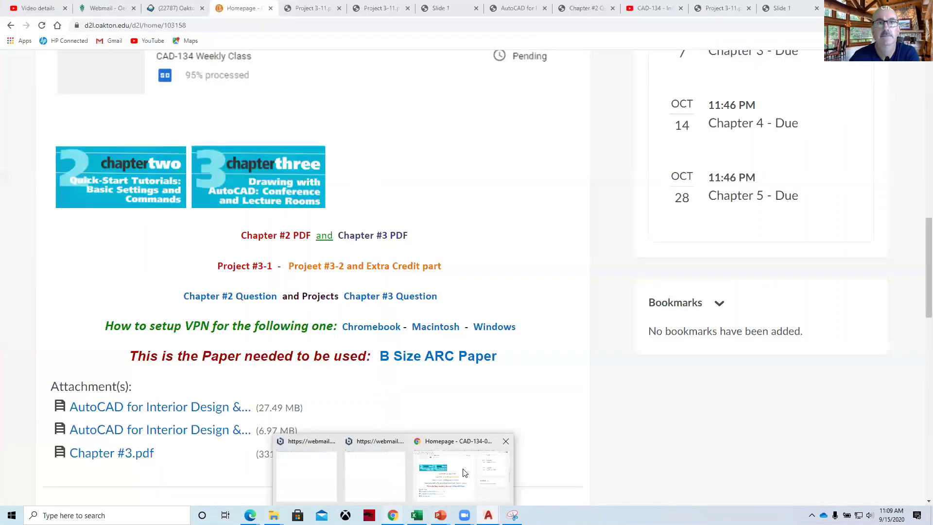
pyautogui.click(313, 10)
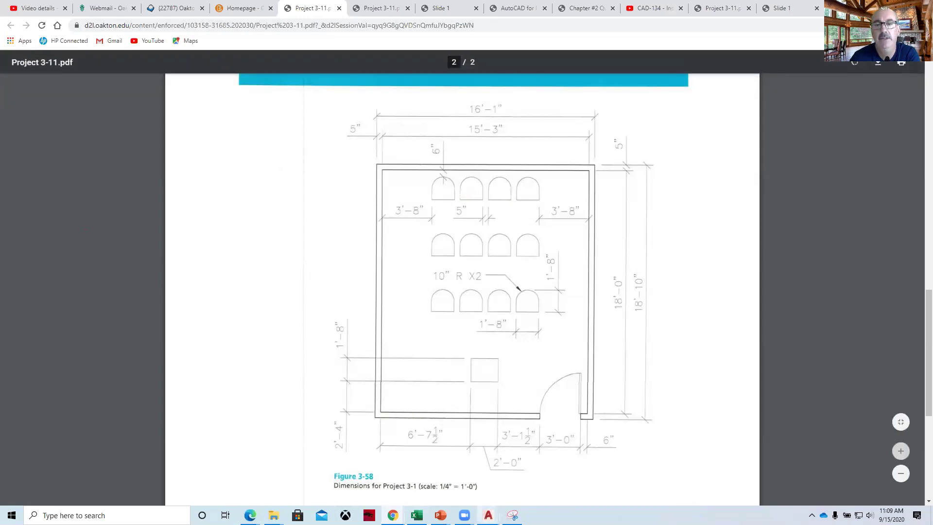
pyautogui.moveTo(489, 515)
pyautogui.click(880, 479)
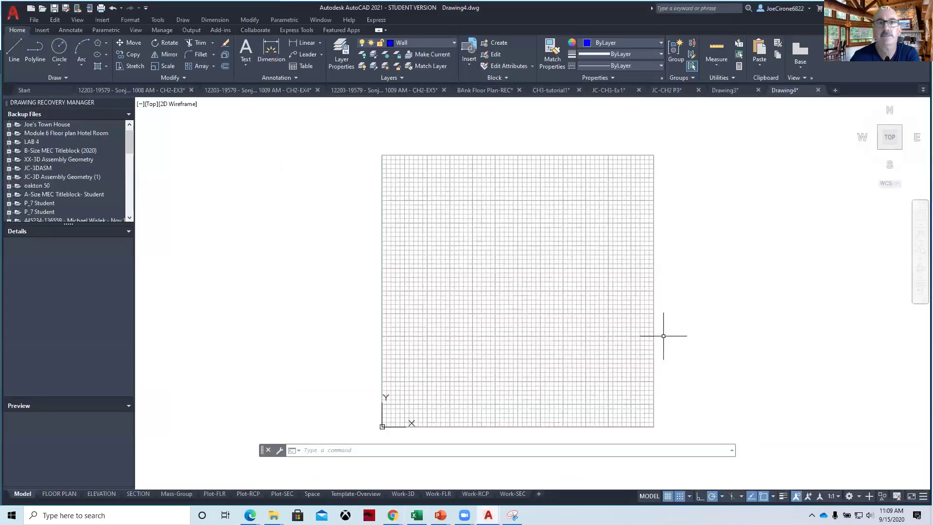
# Step: Set the snap X and Y spacing to 1" in the drafting settings
pyautogui.click(157, 19)
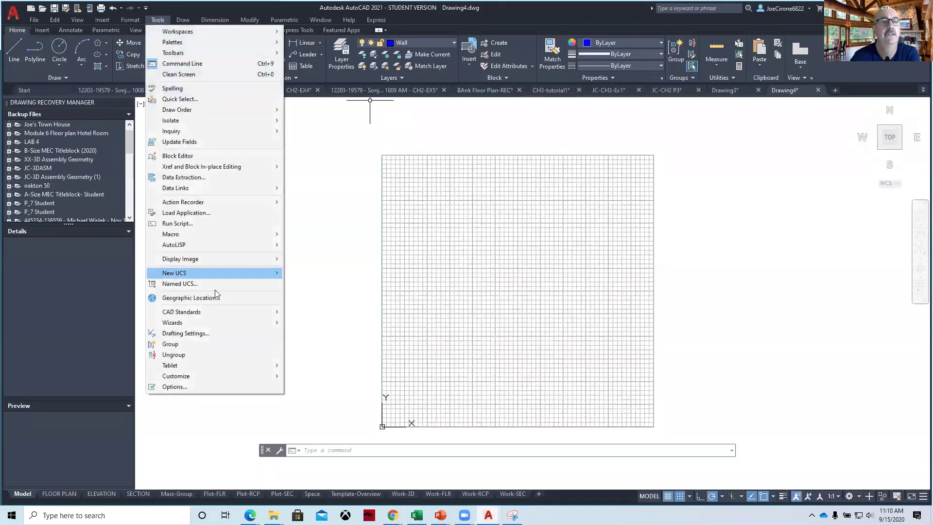
pyautogui.click(206, 334)
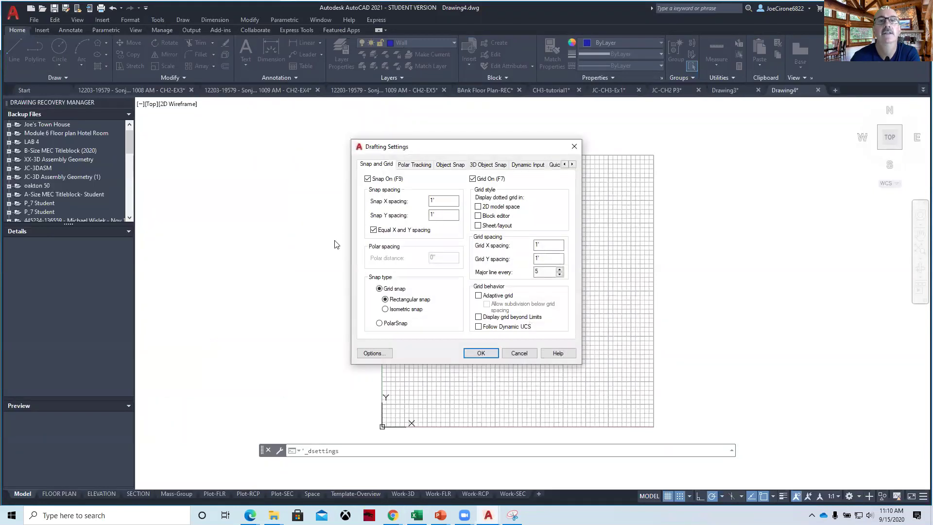
pyautogui.click(437, 200)
pyautogui.moveTo(437, 201); pyautogui.dragTo(412, 206)
pyautogui.click(444, 216)
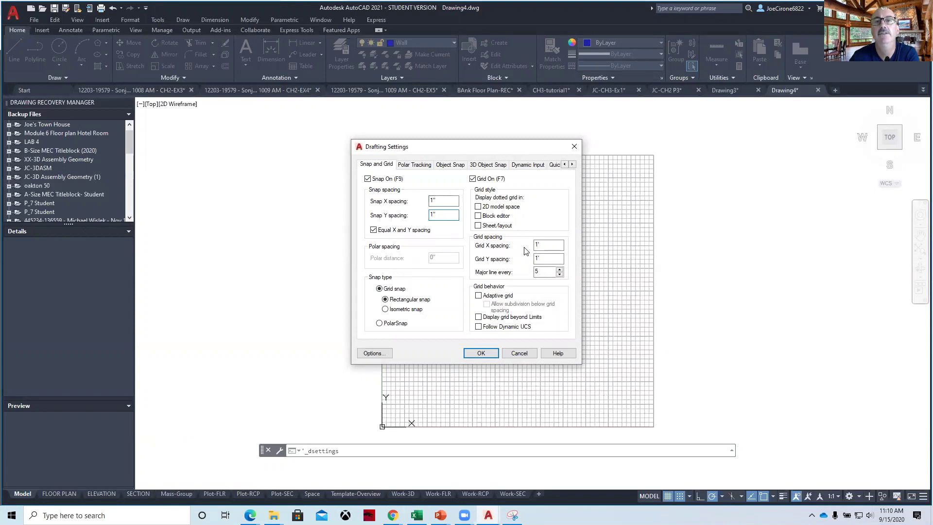
pyautogui.click(481, 353)
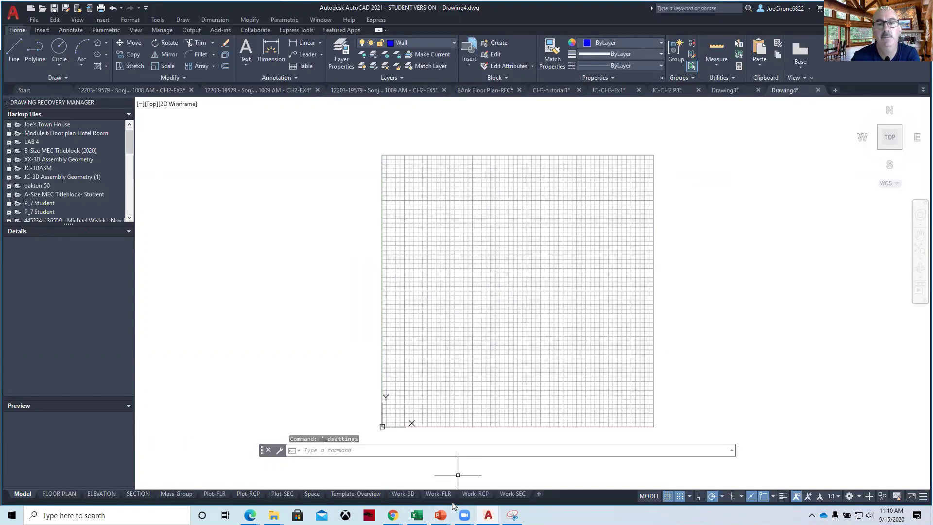
# Step: Turn on lineweight display and draw the room's lower exterior wall line 16'-1" to the right from near the grid's lower-left corner
pyautogui.click(13, 47)
pyautogui.click(781, 499)
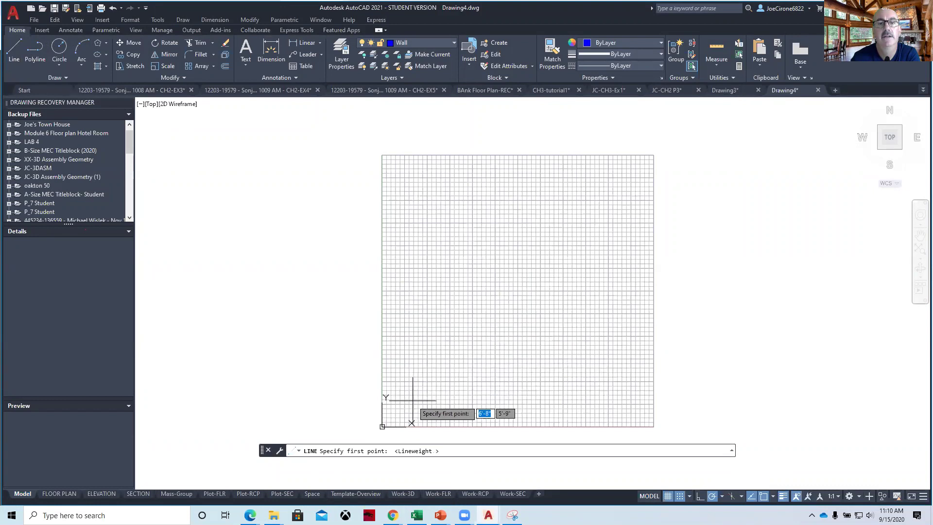
pyautogui.scroll(1, 417, 396)
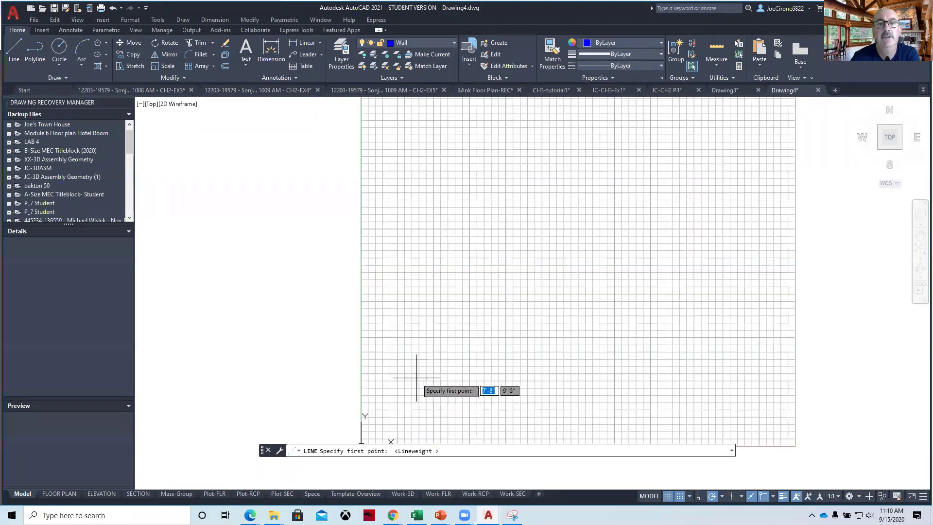
pyautogui.click(412, 373)
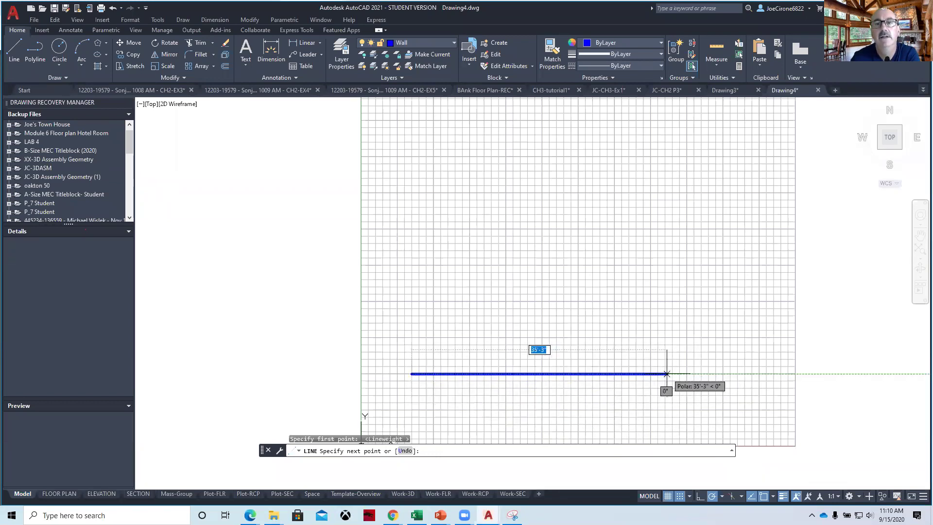
pyautogui.click(528, 374)
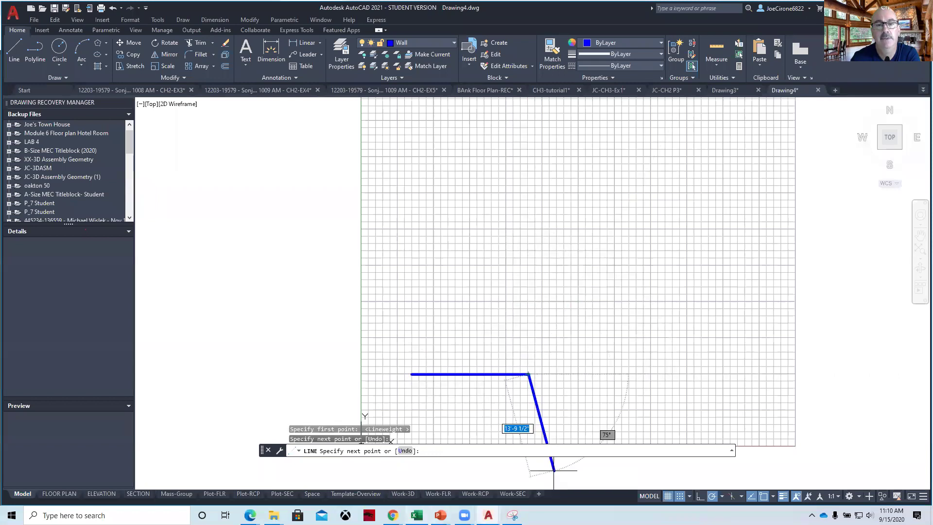
# Step: Check the room height in the project PDF and continue in AutoCAD with the right exterior wall line 18'-10" straight up
pyautogui.click(393, 515)
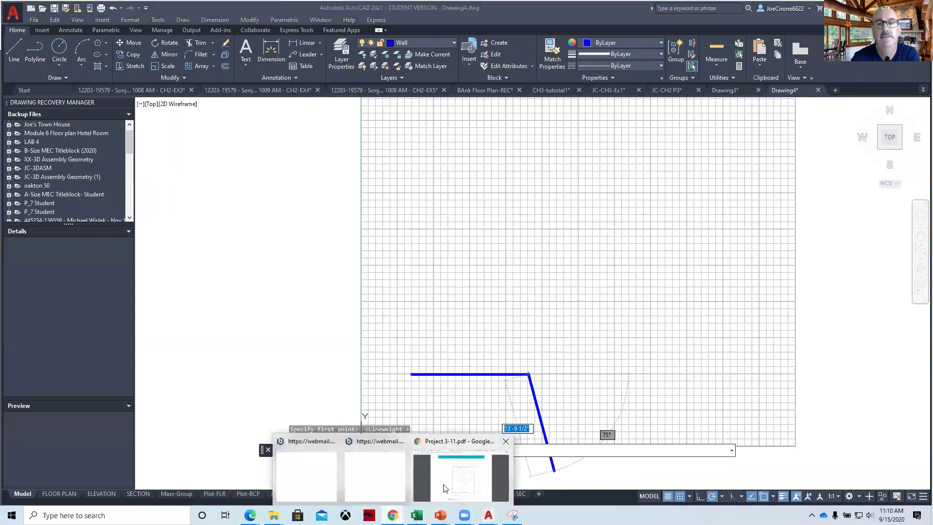
pyautogui.click(445, 488)
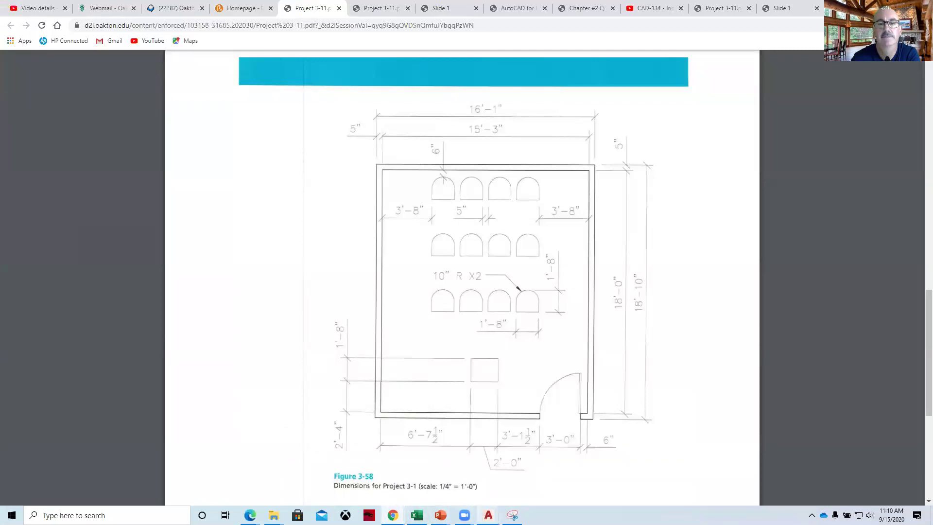
pyautogui.click(488, 515)
pyautogui.click(877, 480)
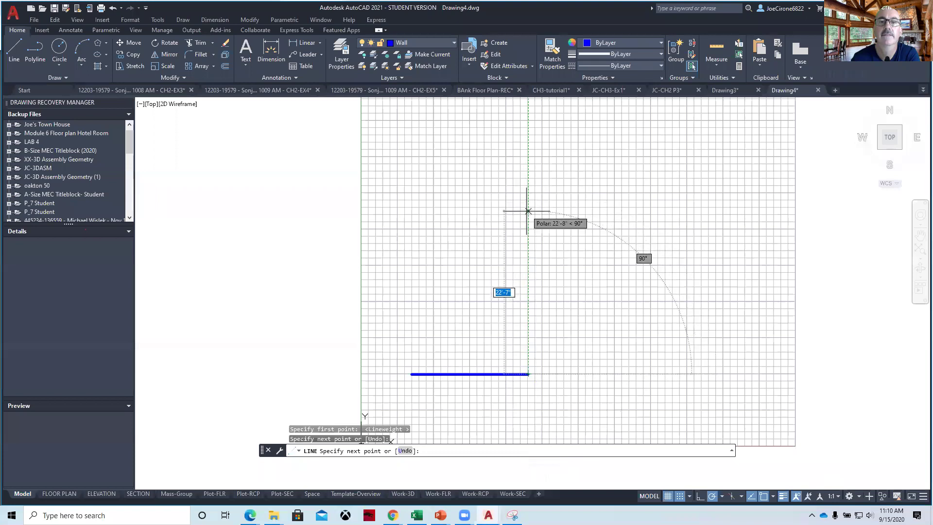
pyautogui.click(528, 238)
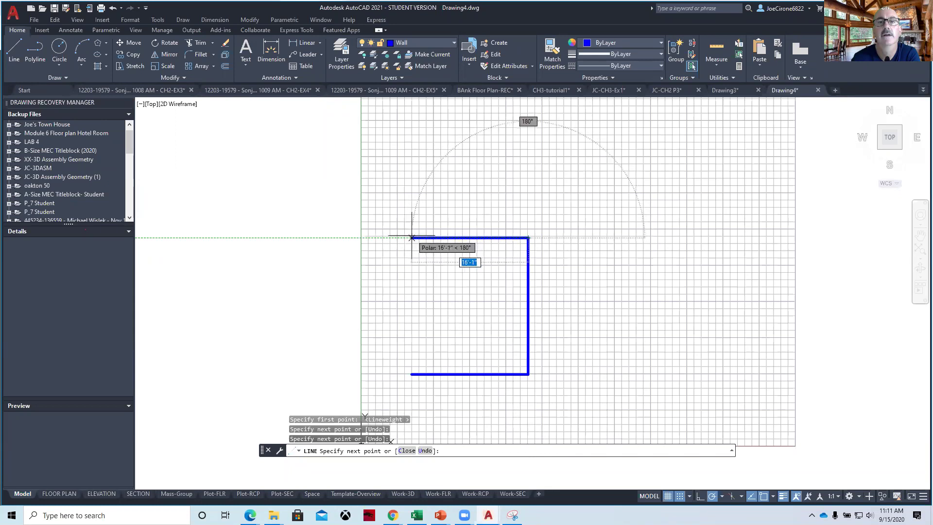
# Step: Draw the upper exterior wall line 16'-1" to the left and close the outline down to its starting corner
pyautogui.scroll(4, 413, 238)
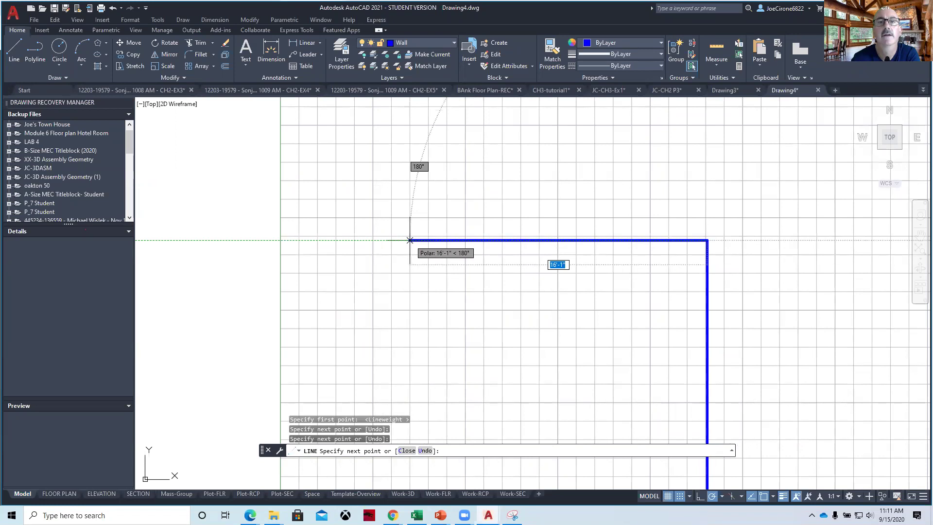
pyautogui.click(409, 240)
pyautogui.moveTo(413, 337); pyautogui.dragTo(425, 120, button='middle')
pyautogui.click(424, 370)
pyautogui.press('Escape')
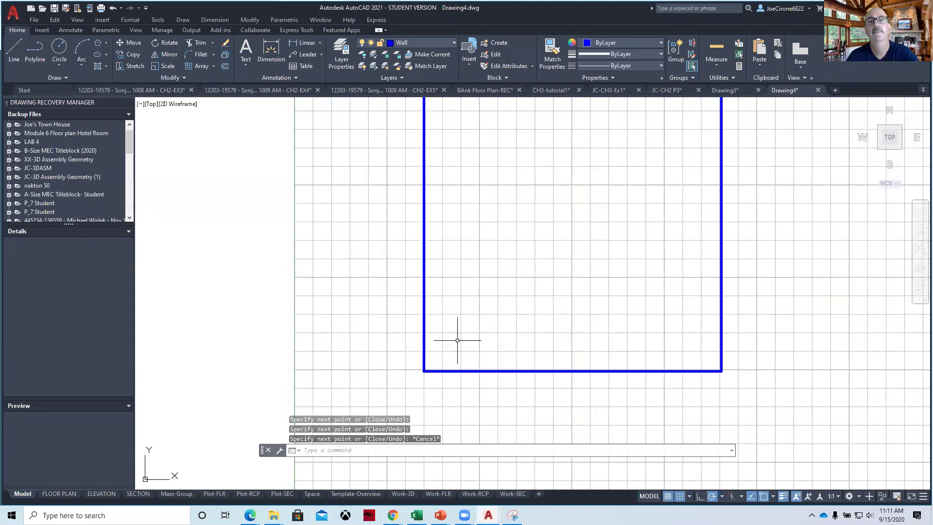
# Step: Check the wall thickness in the Project 3-1 PDF drawing and return to the room outline in AutoCAD
pyautogui.scroll(-2, 529, 278)
pyautogui.scroll(-2, 517, 298)
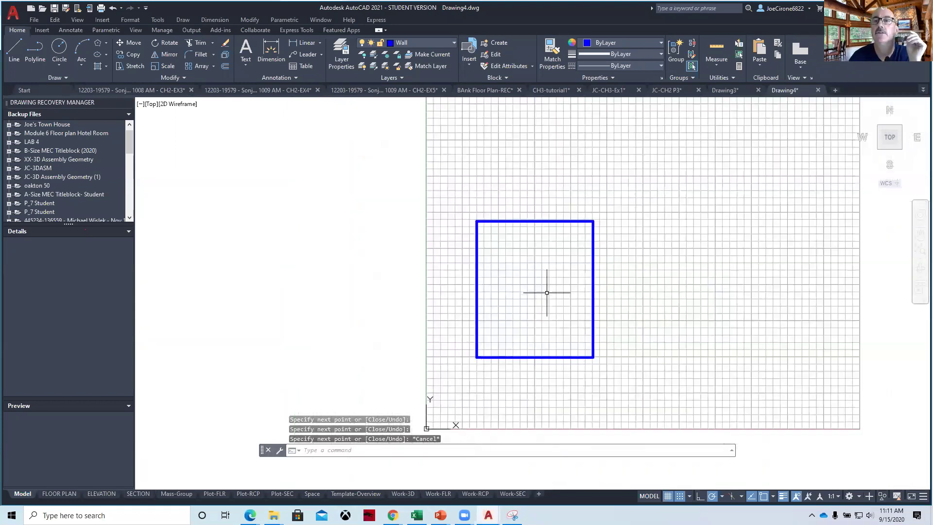
pyautogui.scroll(-1, 547, 292)
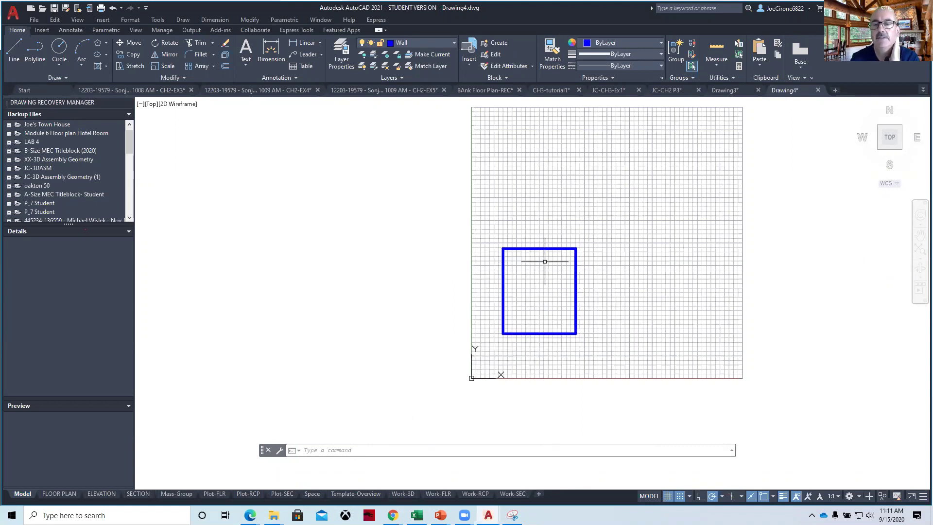
pyautogui.scroll(2, 544, 272)
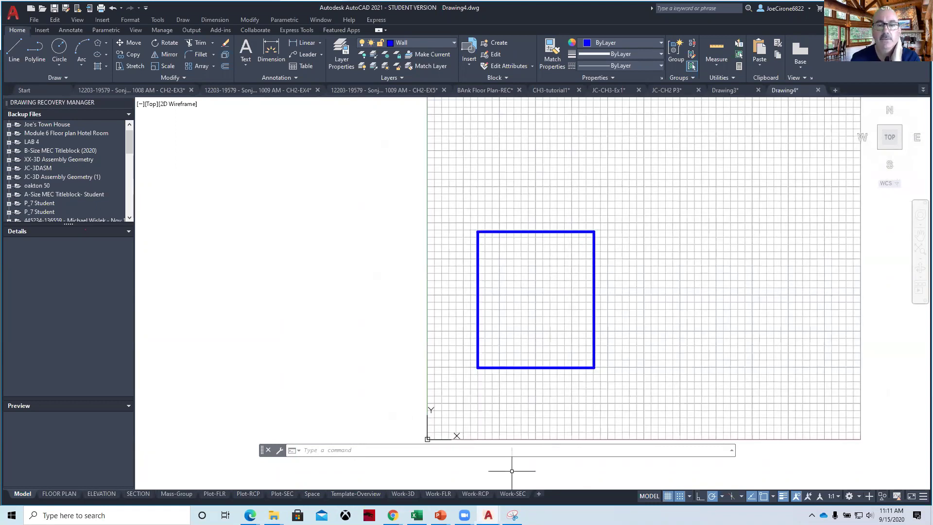
pyautogui.moveTo(393, 515)
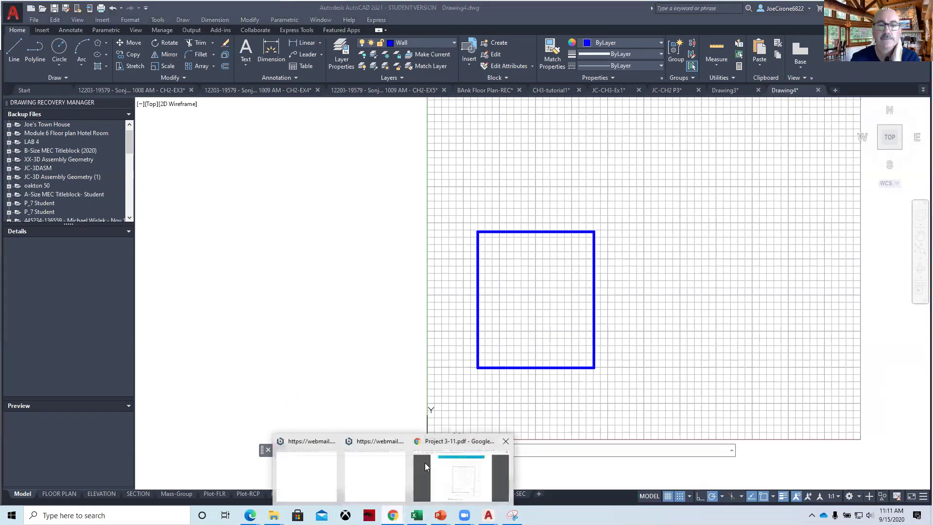
pyautogui.click(461, 471)
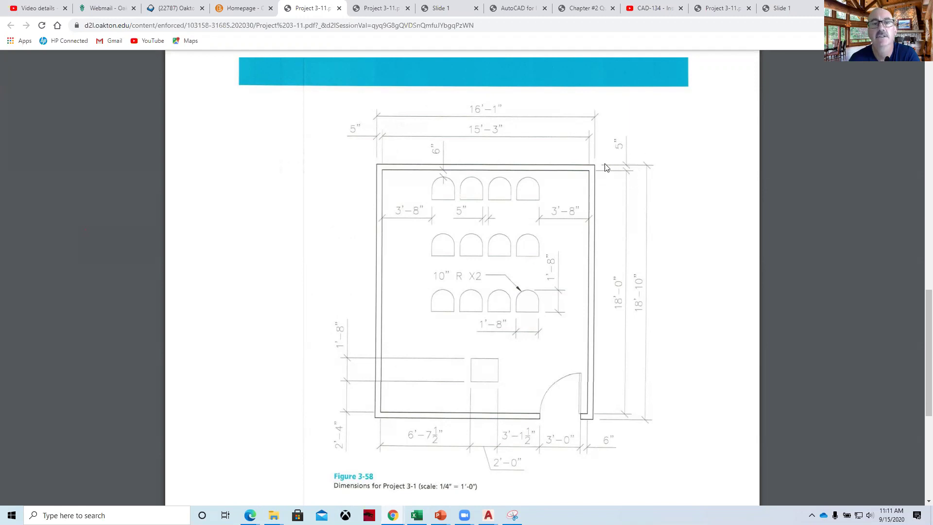
pyautogui.moveTo(488, 515)
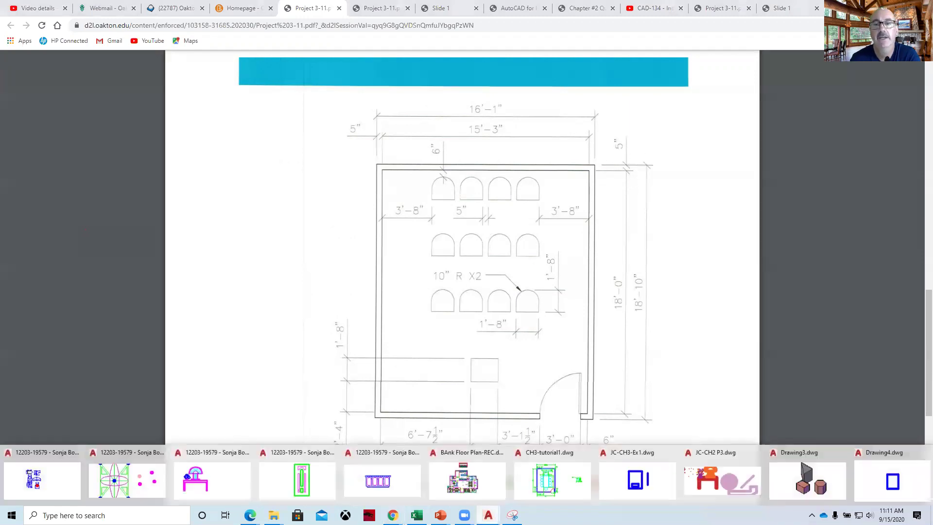
pyautogui.click(888, 486)
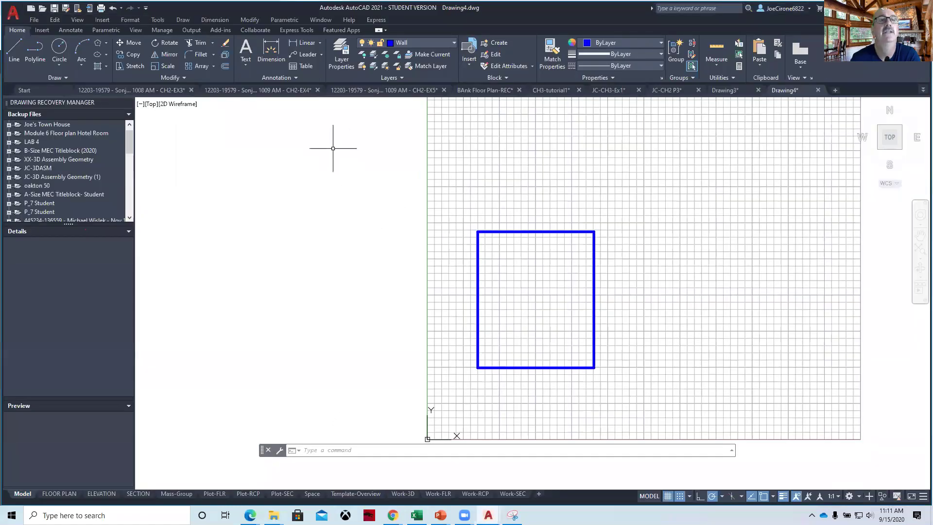
# Step: Offset the right exterior wall line 5" toward the inside of the room
pyautogui.click(224, 68)
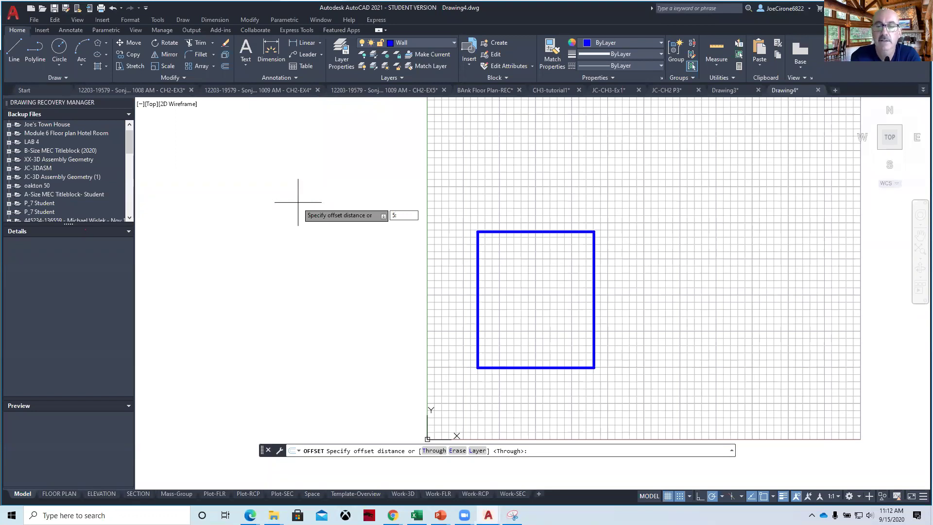
pyautogui.press('Return')
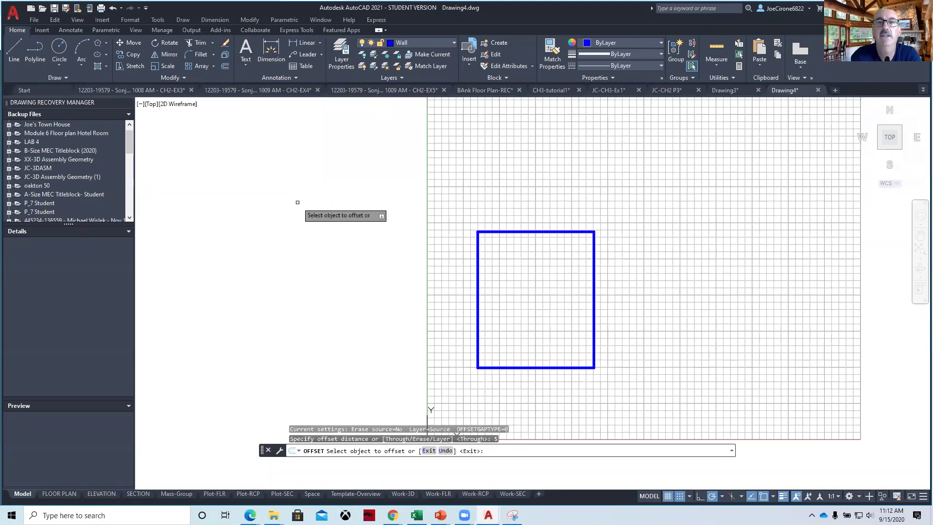
pyautogui.click(594, 277)
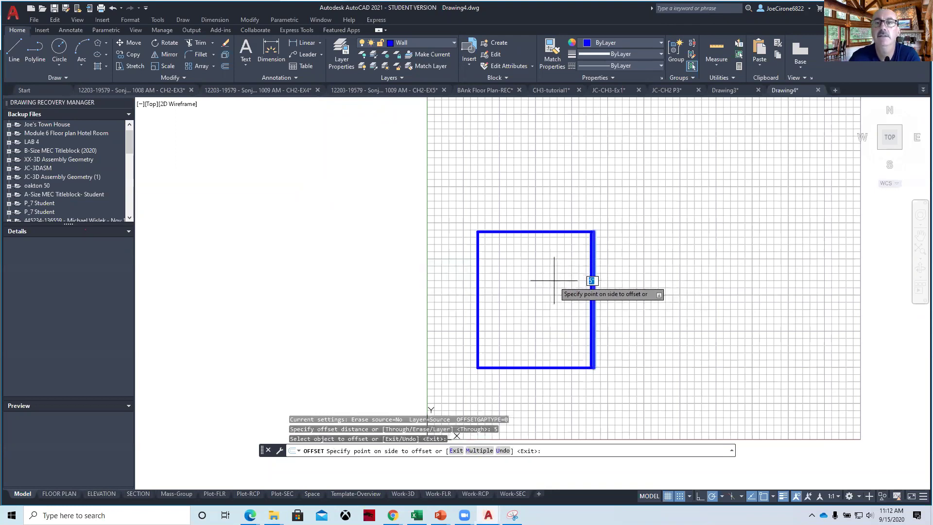
pyautogui.scroll(4, 554, 280)
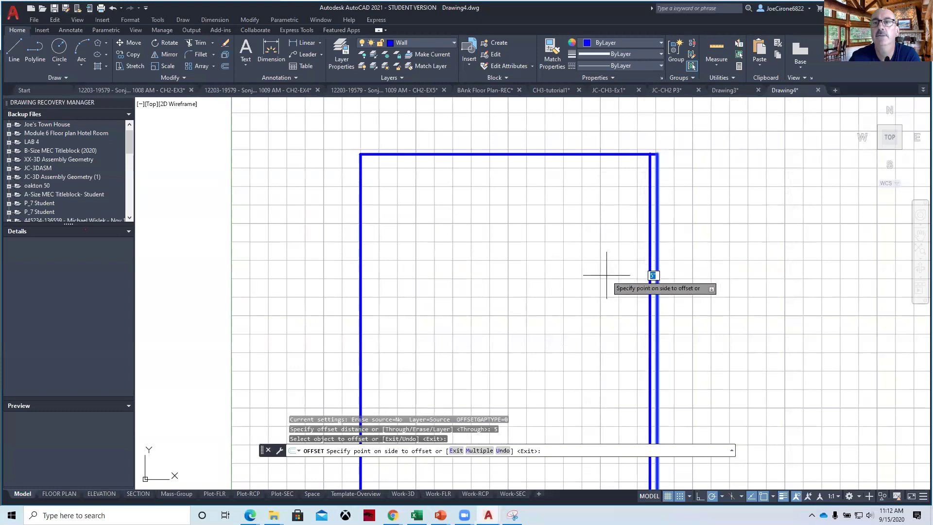
pyautogui.click(571, 263)
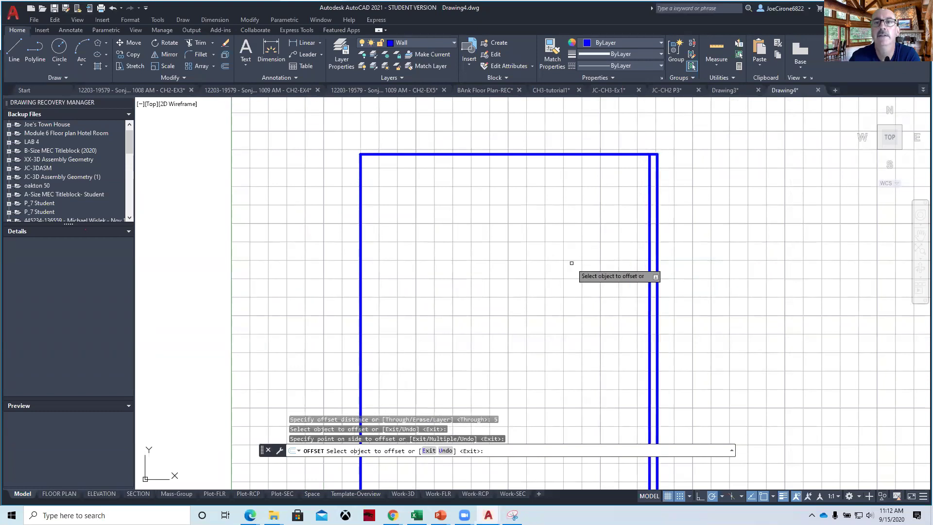
# Step: Offset the upper, left and lower exterior wall lines inward by the same 5" distance
pyautogui.click(562, 152)
pyautogui.click(555, 236)
pyautogui.click(361, 234)
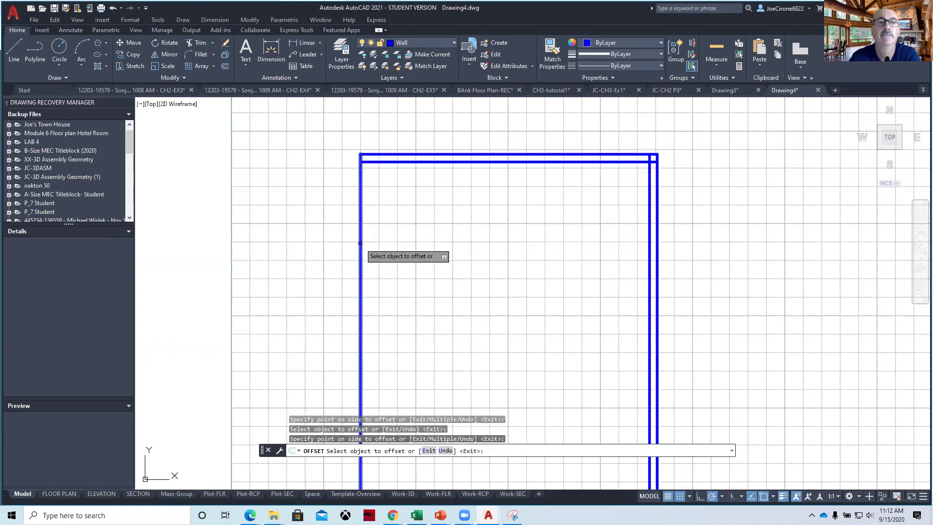
pyautogui.click(389, 249)
pyautogui.moveTo(454, 344)
pyautogui.mouseDown(button='middle')
pyautogui.moveTo(456, 354)
pyautogui.moveTo(437, 214)
pyautogui.mouseUp(button='middle')
pyautogui.click(444, 330)
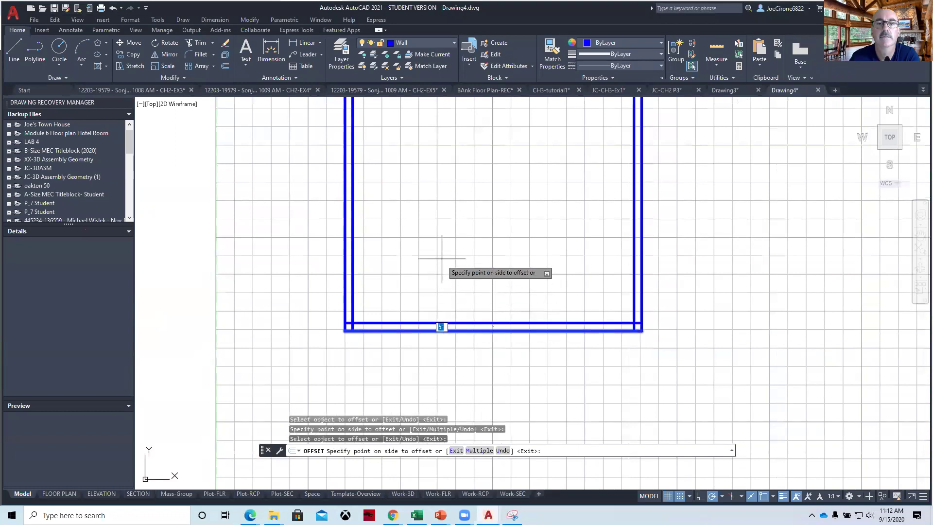
pyautogui.click(447, 262)
# Step: Trim the overlapping ends of the inner wall lines at the room's upper-left and upper-right corners
pyautogui.scroll(-2, 491, 245)
pyautogui.moveTo(491, 245); pyautogui.dragTo(464, 333, button='middle')
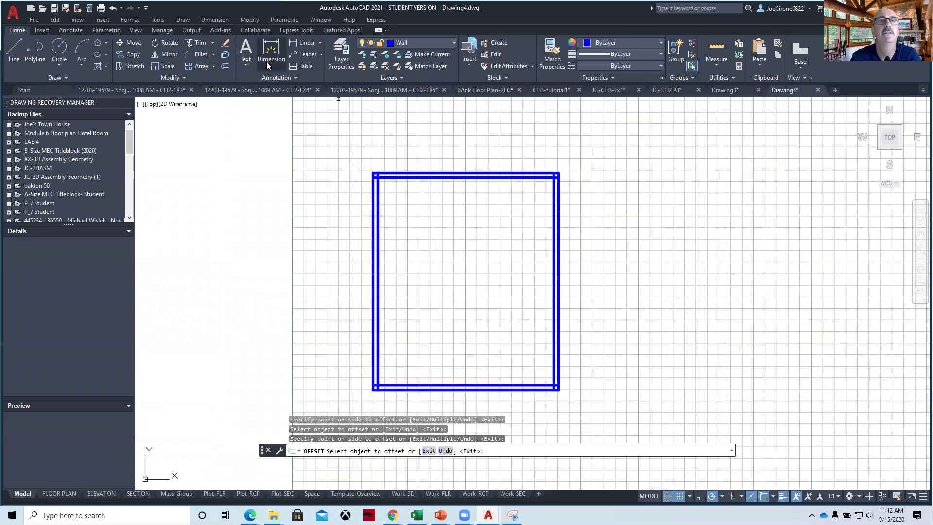
pyautogui.click(197, 44)
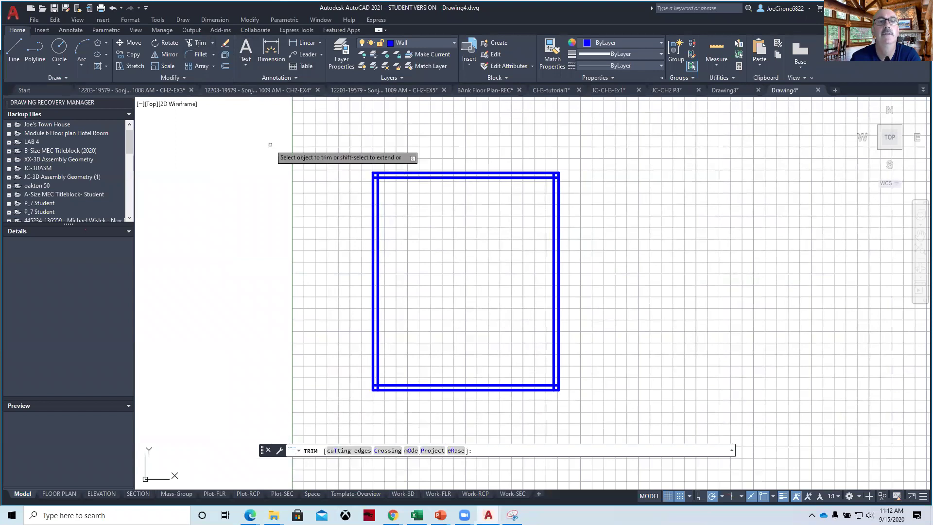
pyautogui.click(243, 192)
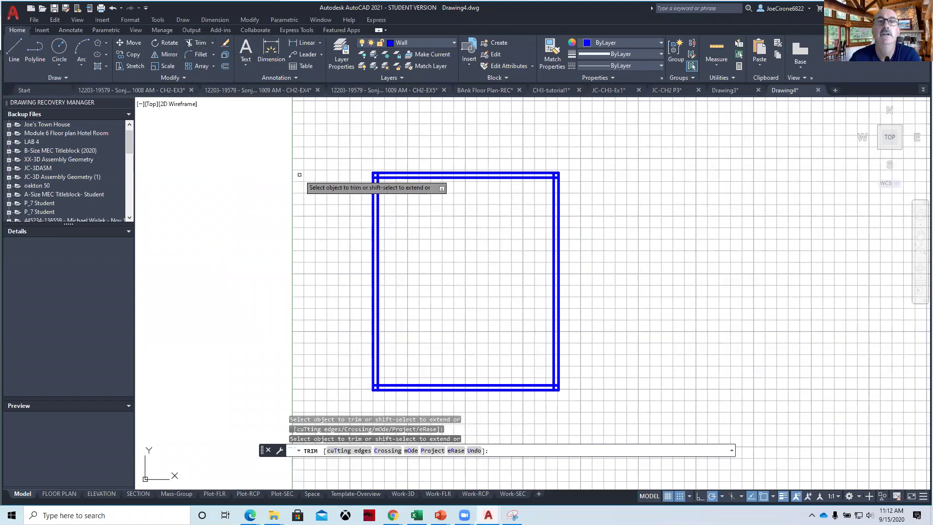
pyautogui.scroll(4, 344, 188)
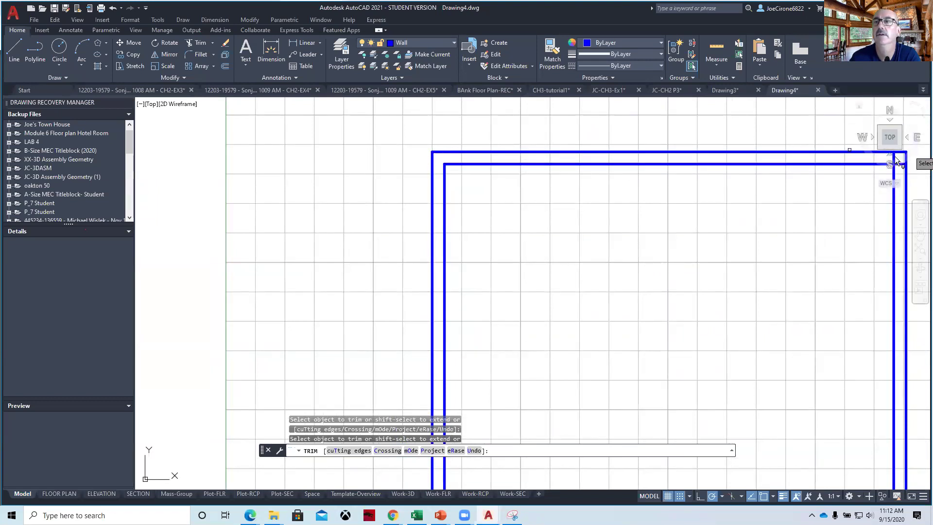
pyautogui.moveTo(867, 168); pyautogui.dragTo(727, 267, button='middle')
pyautogui.scroll(2, 726, 266)
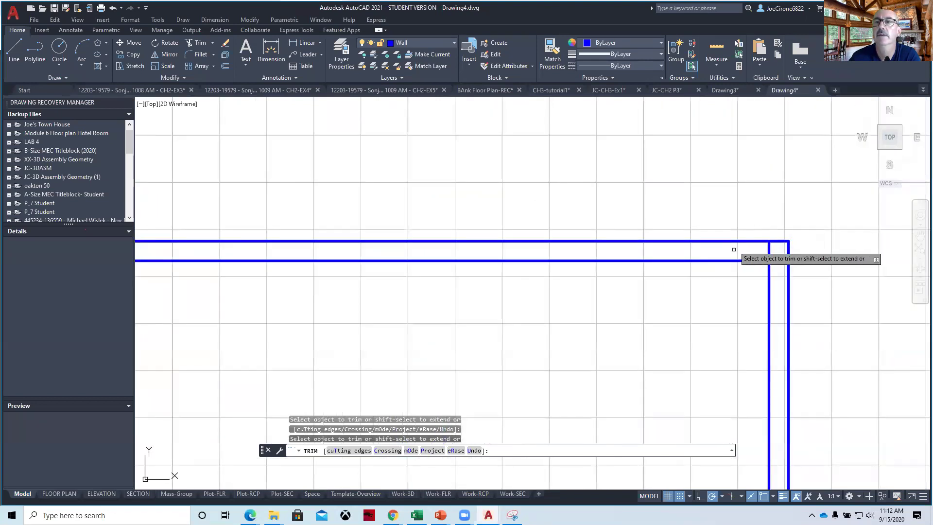
pyautogui.click(768, 250)
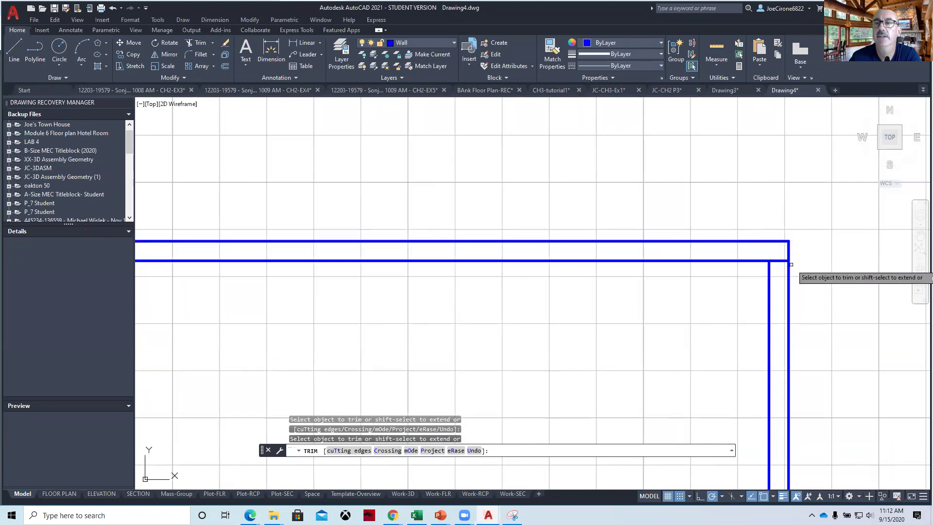
pyautogui.click(779, 260)
# Step: Trim the overlapping ends of the inner wall lines at the room's lower-right corner
pyautogui.scroll(-4, 714, 315)
pyautogui.moveTo(667, 324); pyautogui.dragTo(615, 131, button='middle')
pyautogui.moveTo(648, 369); pyautogui.dragTo(590, 319, button='middle')
pyautogui.scroll(6, 591, 318)
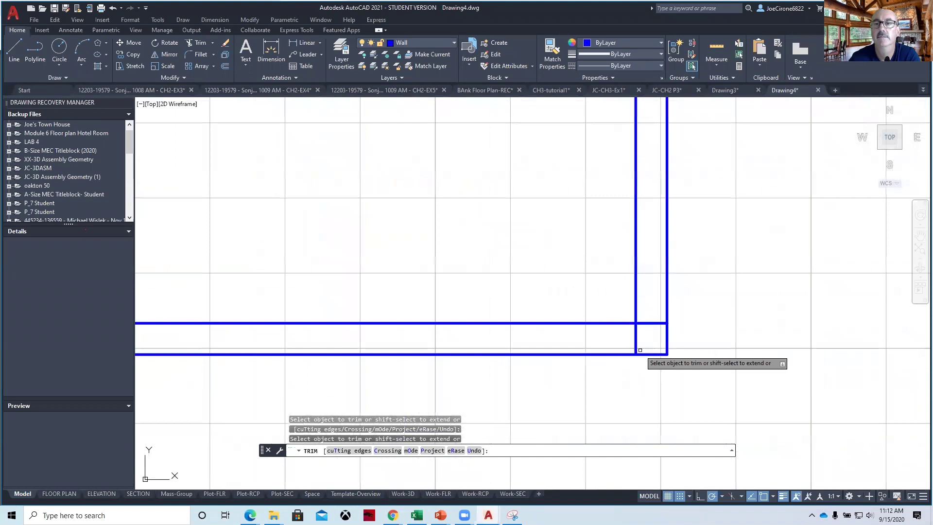
pyautogui.click(636, 342)
pyautogui.click(651, 323)
# Step: Trim the overlapping inner wall line ends at the room's lower-left corner and finish trimming
pyautogui.scroll(-6, 253, 325)
pyautogui.moveTo(253, 325); pyautogui.dragTo(495, 331, button='middle')
pyautogui.scroll(5, 418, 345)
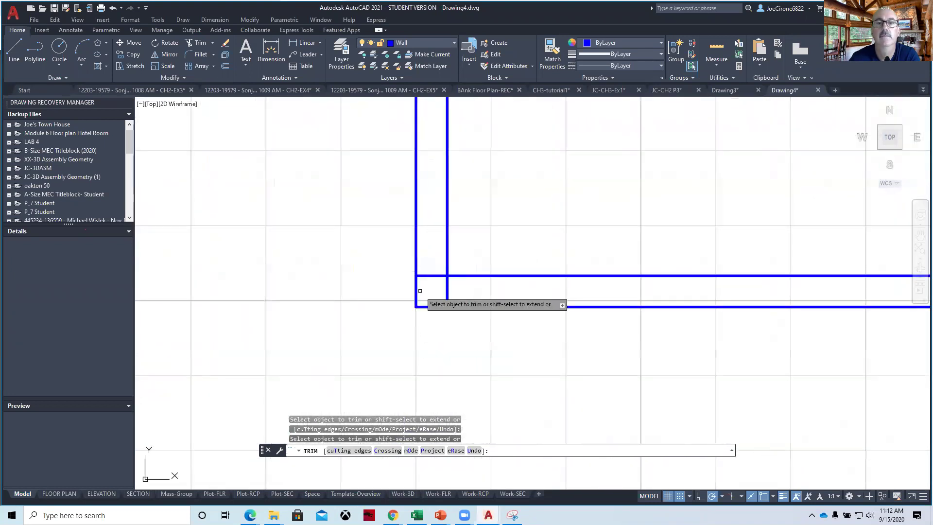
pyautogui.click(431, 276)
pyautogui.click(447, 293)
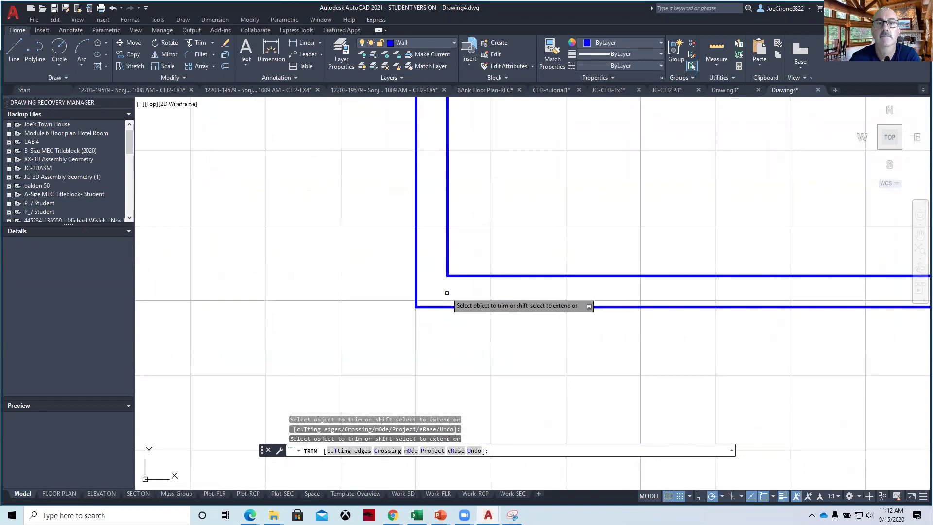
pyautogui.press('Return')
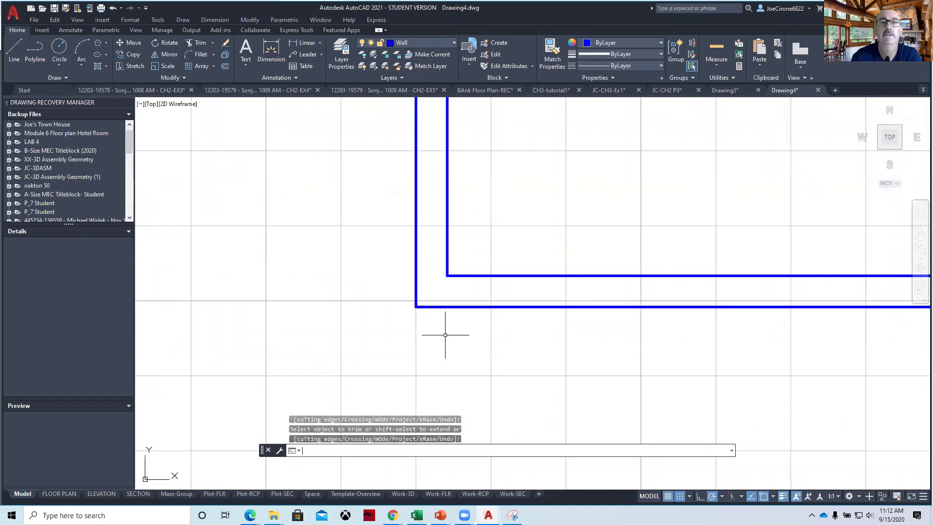
# Step: Make the Dimension layer current
pyautogui.scroll(-4, 558, 335)
pyautogui.moveTo(626, 260); pyautogui.dragTo(517, 299, button='middle')
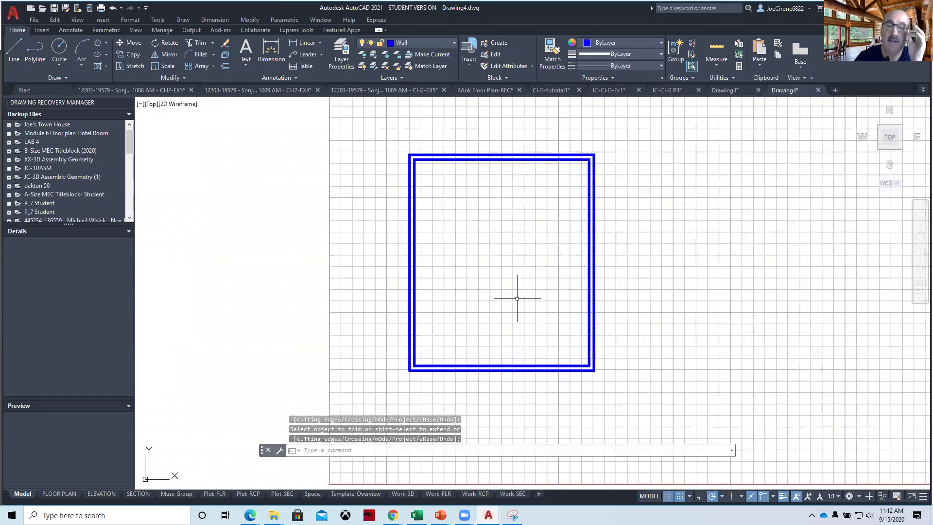
pyautogui.click(452, 45)
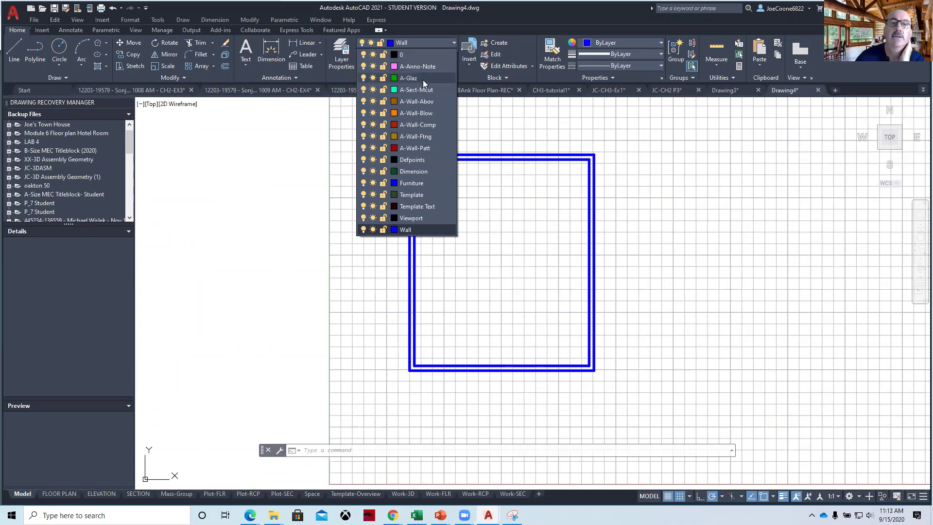
pyautogui.click(411, 172)
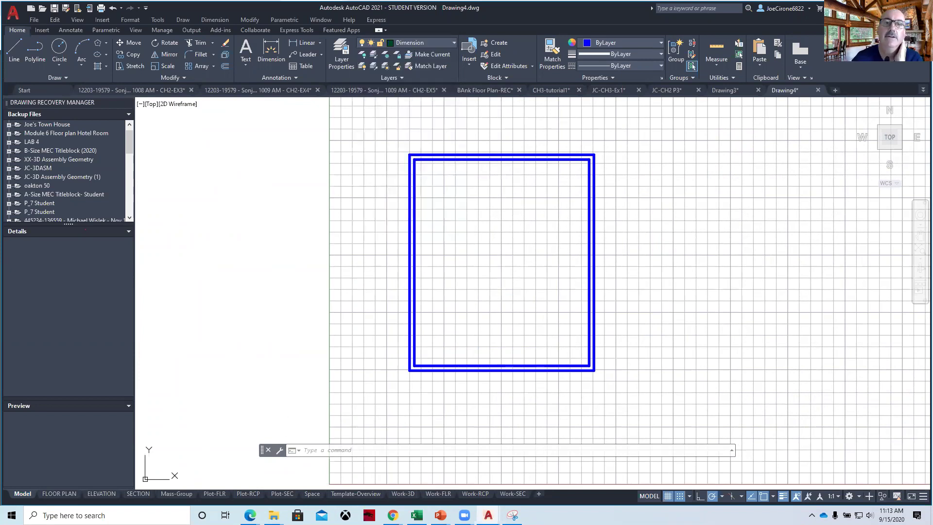
# Step: Add a linear dimension for the room's overall exterior width, placed below the lower wall
pyautogui.click(307, 46)
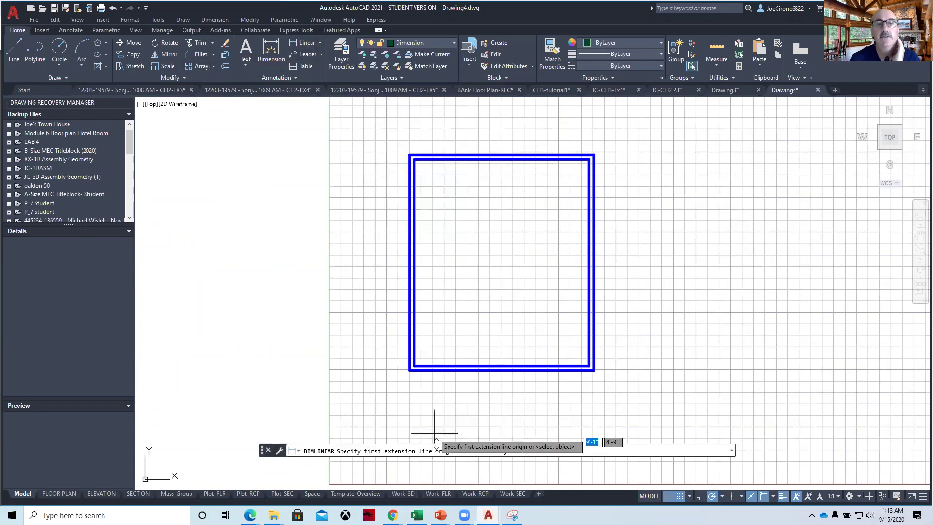
pyautogui.click(409, 370)
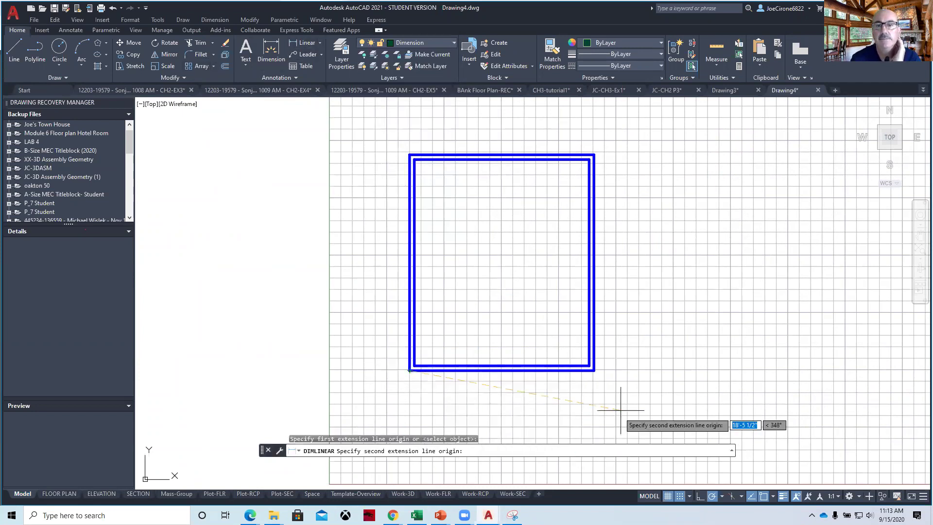
pyautogui.click(594, 371)
pyautogui.click(531, 398)
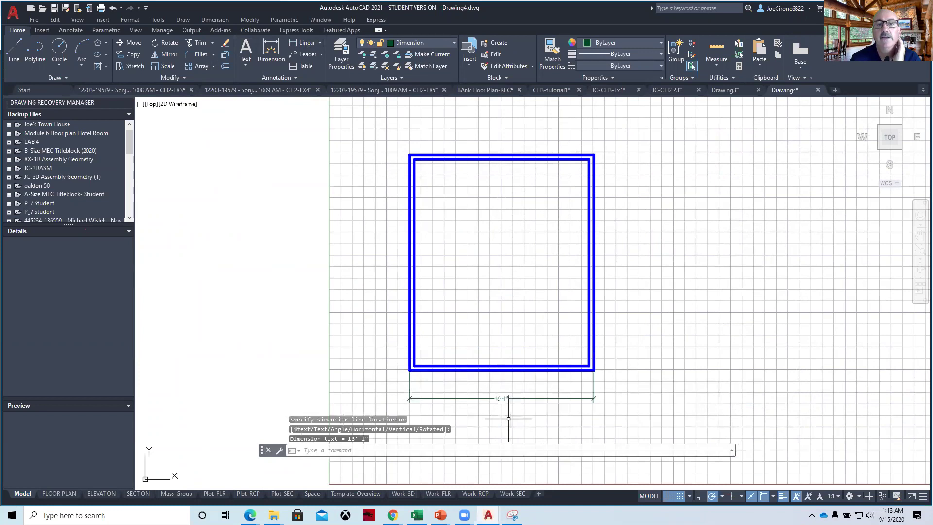
pyautogui.scroll(6, 506, 410)
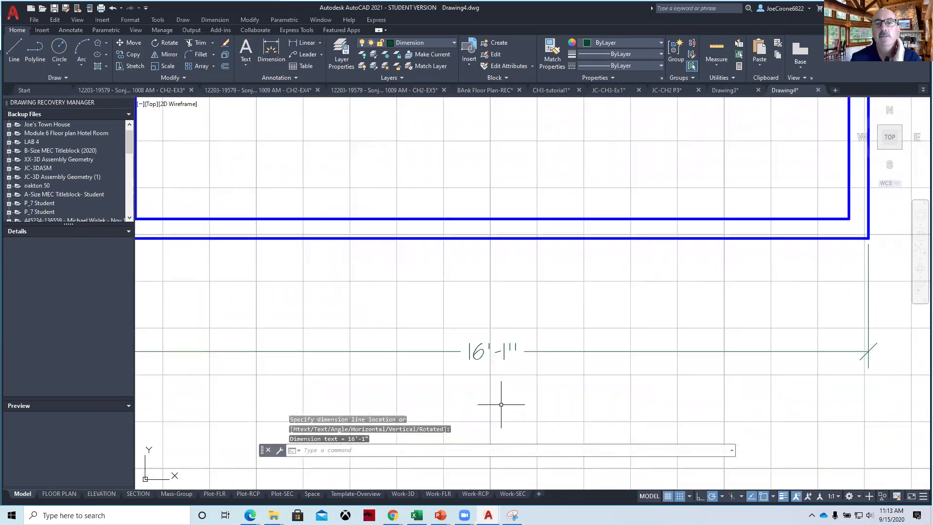
pyautogui.scroll(-6, 501, 405)
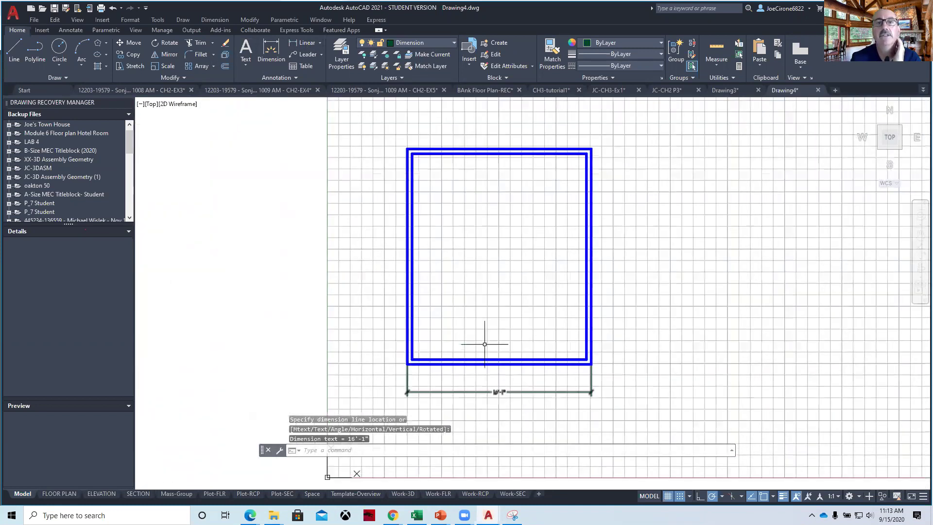
# Step: Add a linear dimension for the room's overall exterior height, placed outside the right-hand wall
pyautogui.click(303, 49)
pyautogui.scroll(5, 598, 342)
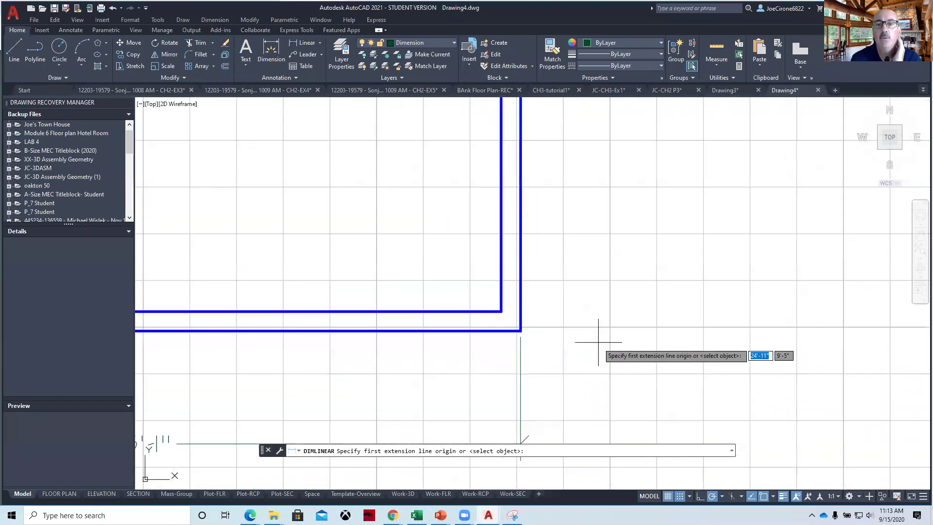
pyautogui.click(521, 330)
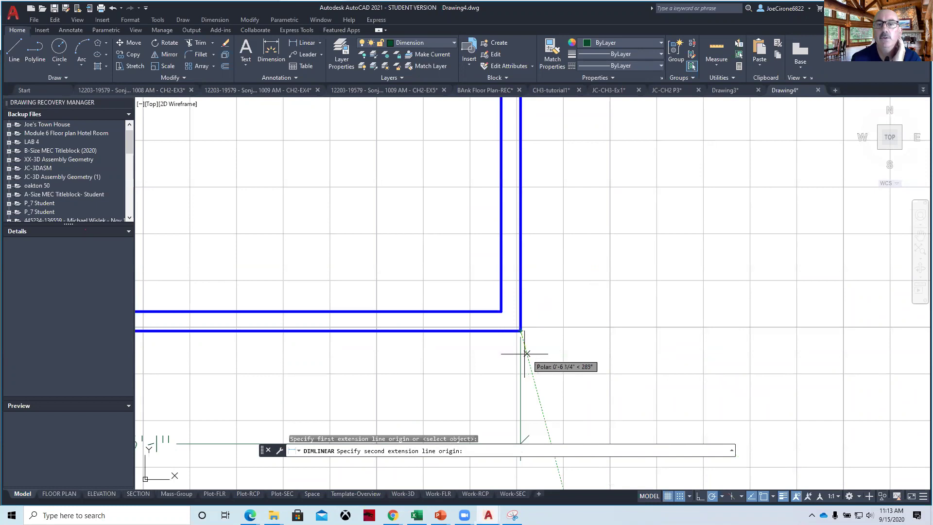
pyautogui.scroll(-4, 609, 265)
pyautogui.moveTo(609, 220); pyautogui.dragTo(555, 434, button='middle')
pyautogui.click(523, 162)
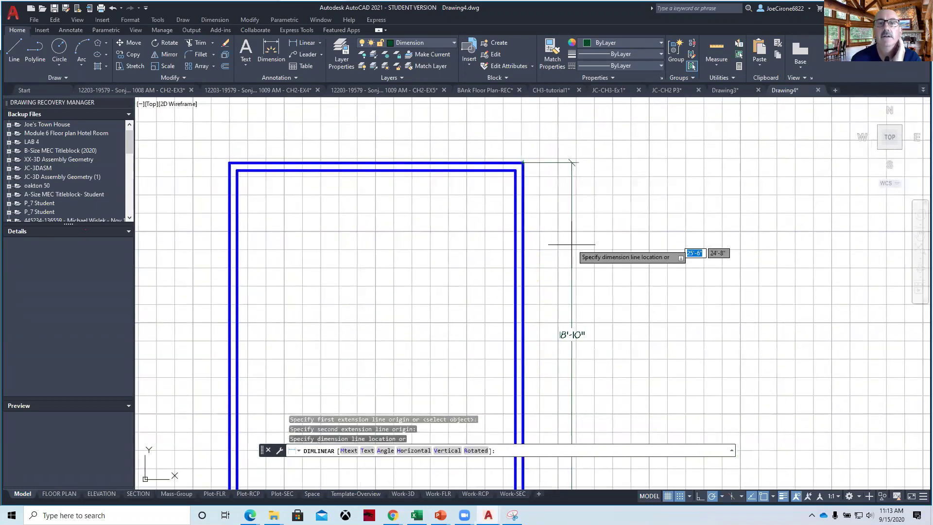
pyautogui.click(601, 313)
pyautogui.scroll(-2, 683, 361)
pyautogui.moveTo(684, 362)
pyautogui.mouseDown(button='middle')
pyautogui.moveTo(675, 335)
pyautogui.moveTo(646, 315)
pyautogui.mouseUp(button='middle')
pyautogui.scroll(1, 649, 342)
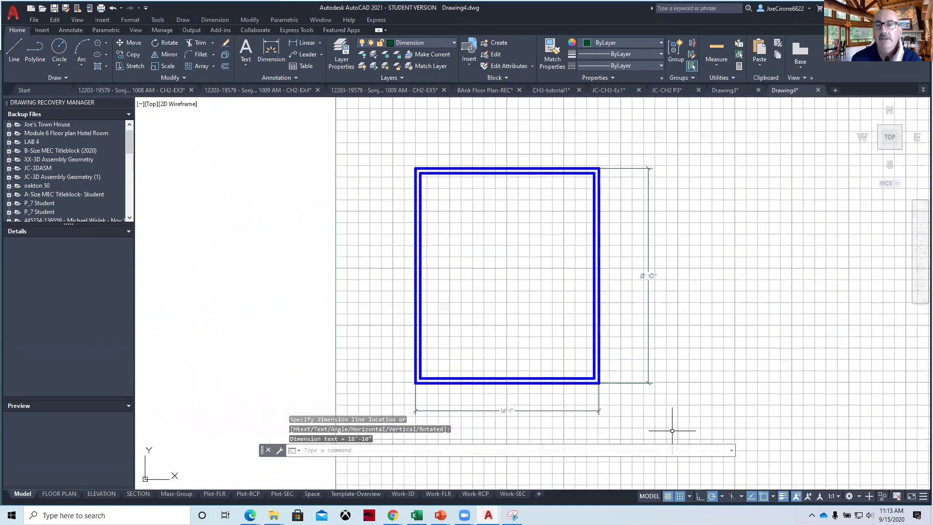
# Step: Turn the drawing grid display off and back on
pyautogui.press('F7')
pyautogui.moveTo(590, 368)
pyautogui.mouseDown(button='middle')
pyautogui.moveTo(597, 327)
pyautogui.moveTo(583, 314)
pyautogui.mouseUp(button='middle')
pyautogui.scroll(2, 587, 314)
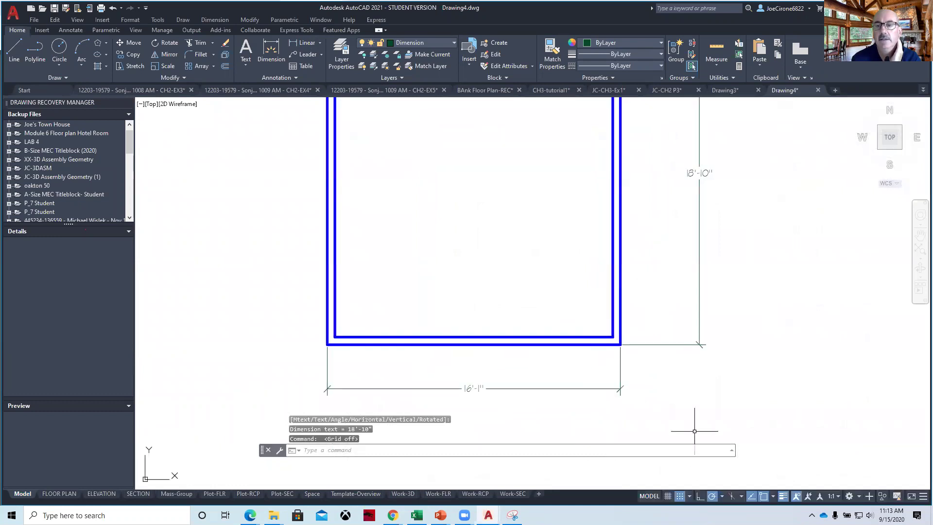
pyautogui.click(669, 495)
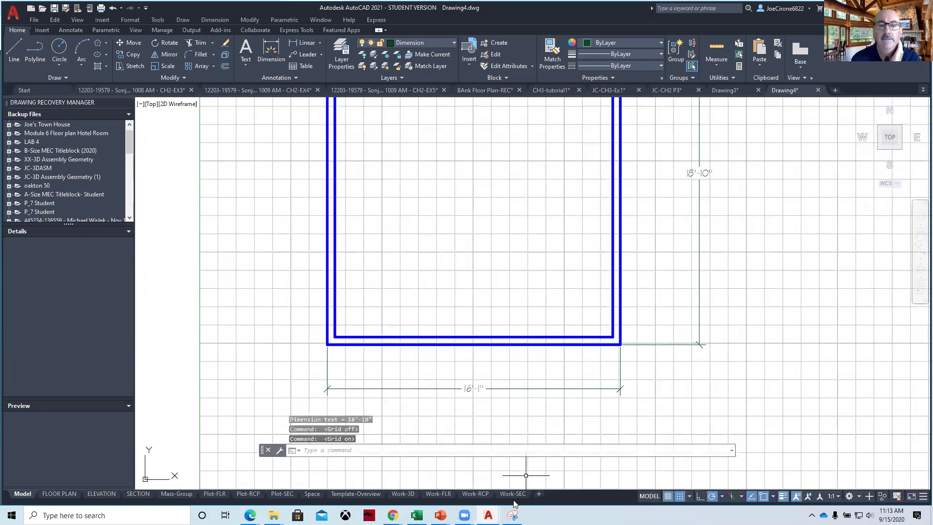
# Step: Check the door opening's width and position in the Project 3-11 PDF in Chrome, and return to Drawing4 in AutoCAD
pyautogui.moveTo(392, 515)
pyautogui.click(485, 481)
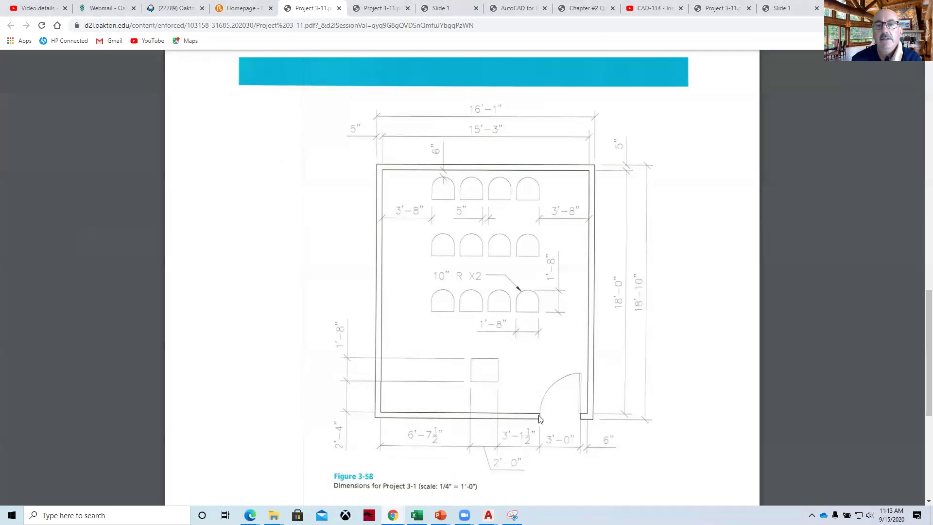
pyautogui.moveTo(488, 515)
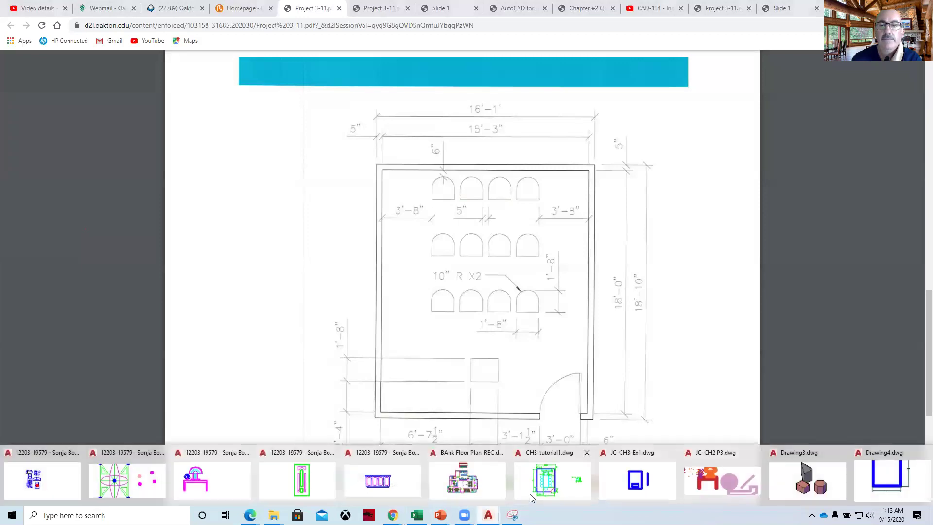
pyautogui.click(869, 479)
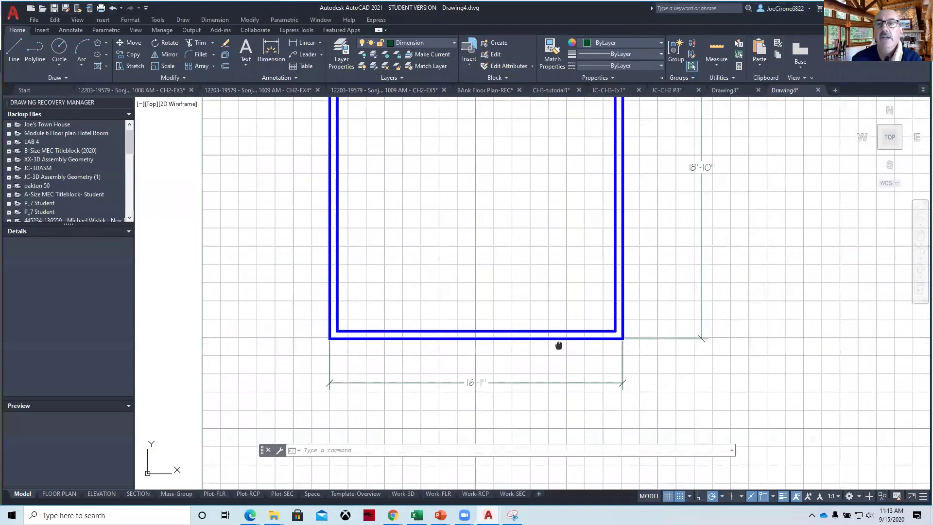
# Step: Offset the outer line of the room's right wall 6" toward the inside of the room
pyautogui.scroll(2, 609, 336)
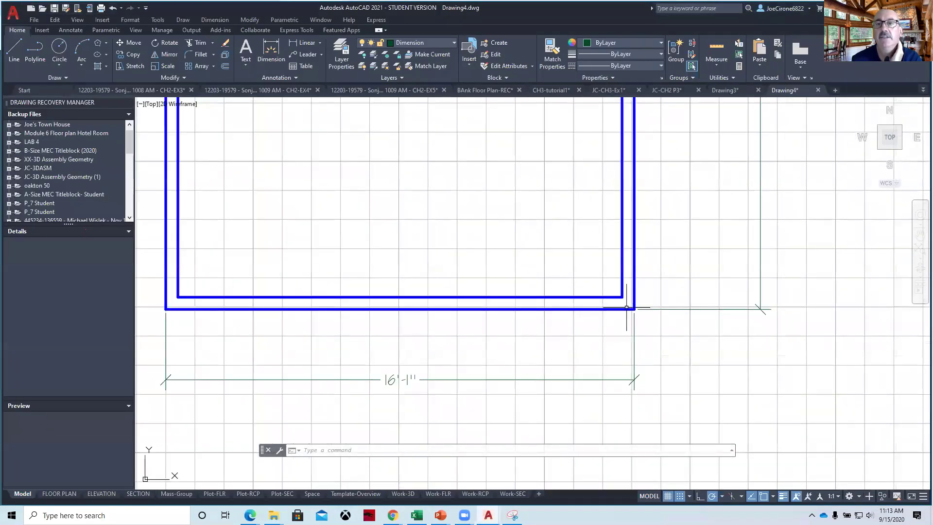
pyautogui.click(226, 66)
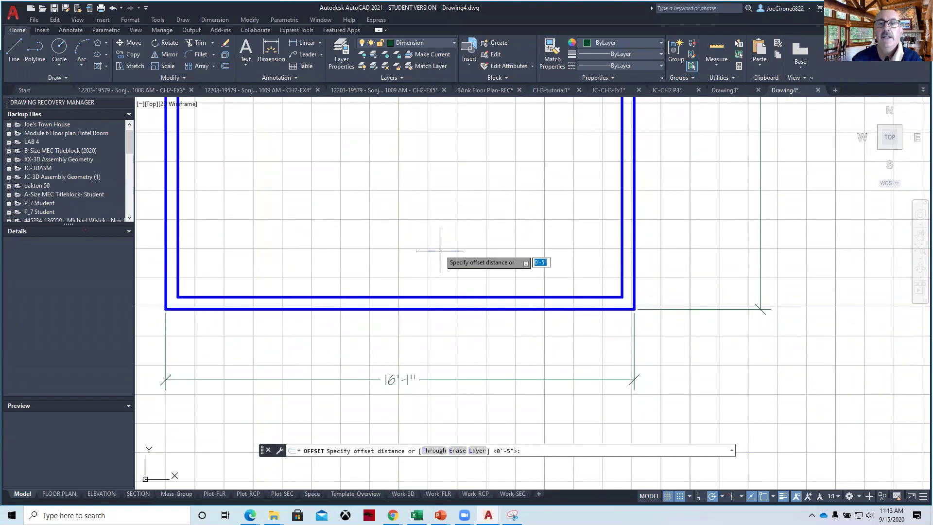
pyautogui.write('6')
pyautogui.press('Return')
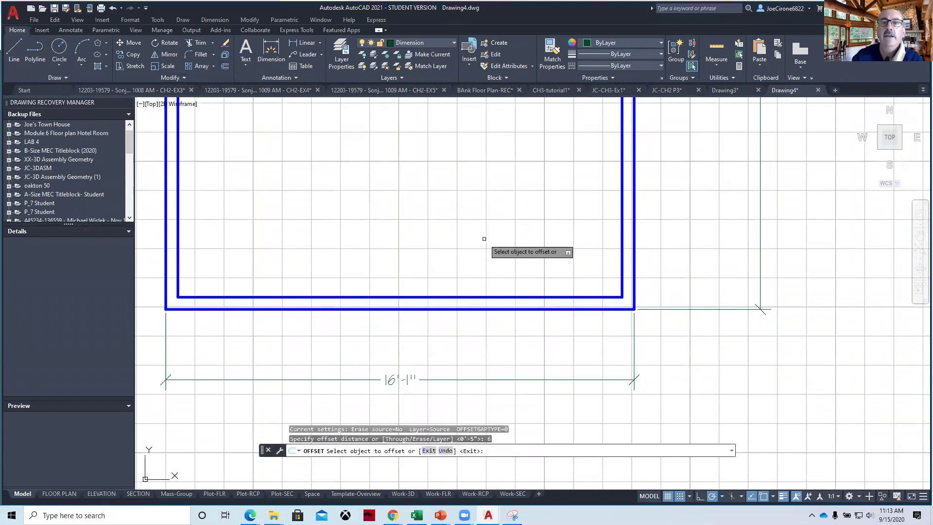
pyautogui.click(635, 235)
pyautogui.click(546, 233)
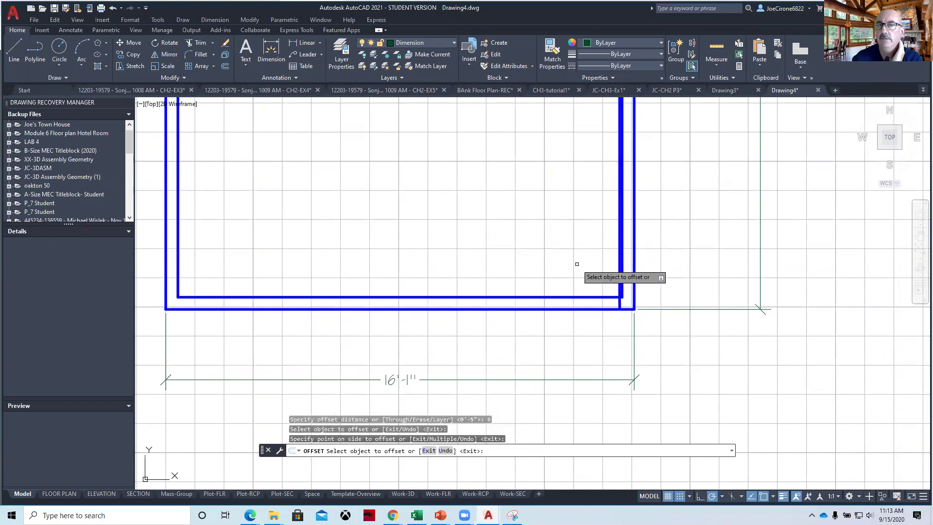
pyautogui.rightClick(540, 232)
pyautogui.click(558, 236)
# Step: Offset the line 6" in from the outer right wall line by 3' into the room, and end the Offset command
pyautogui.rightClick(557, 235)
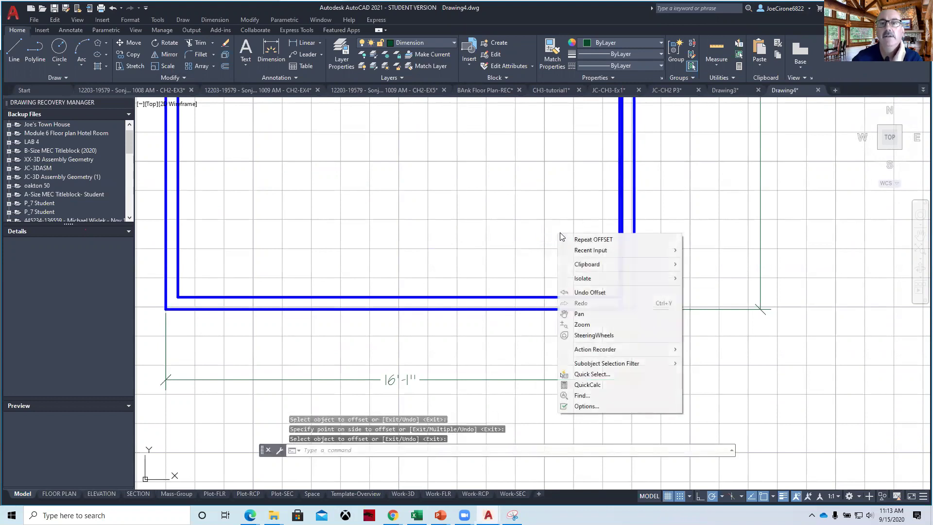
pyautogui.click(569, 239)
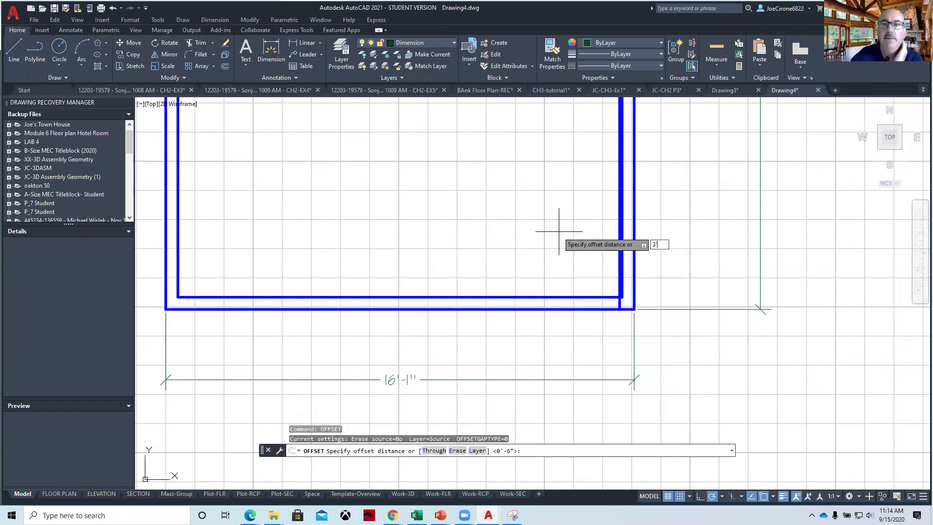
pyautogui.write("3'")
pyautogui.press('Return')
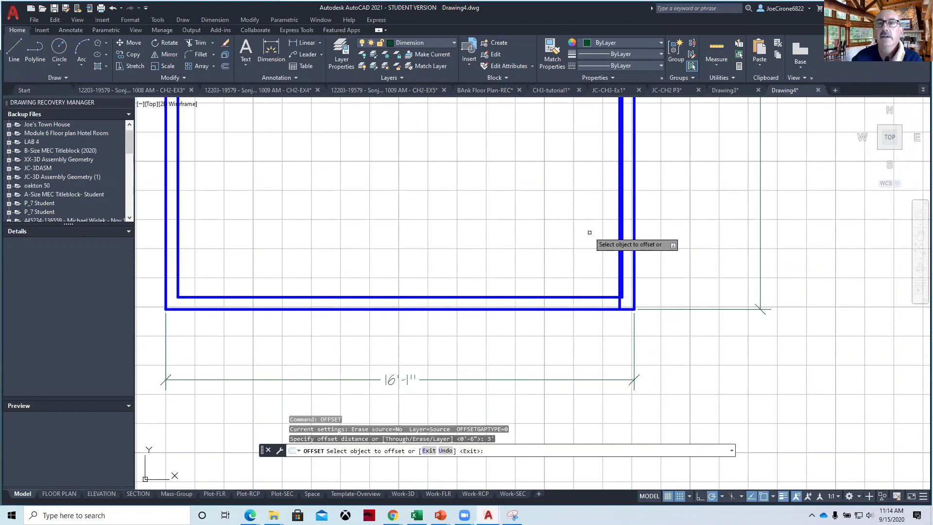
pyautogui.scroll(2, 642, 292)
pyautogui.scroll(4, 627, 289)
pyautogui.click(631, 280)
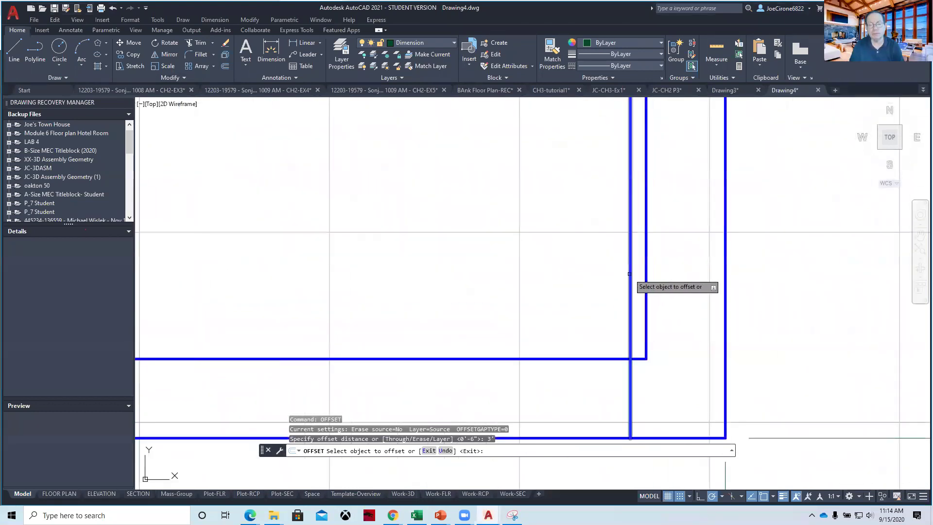
pyautogui.click(389, 274)
pyautogui.scroll(-4, 391, 285)
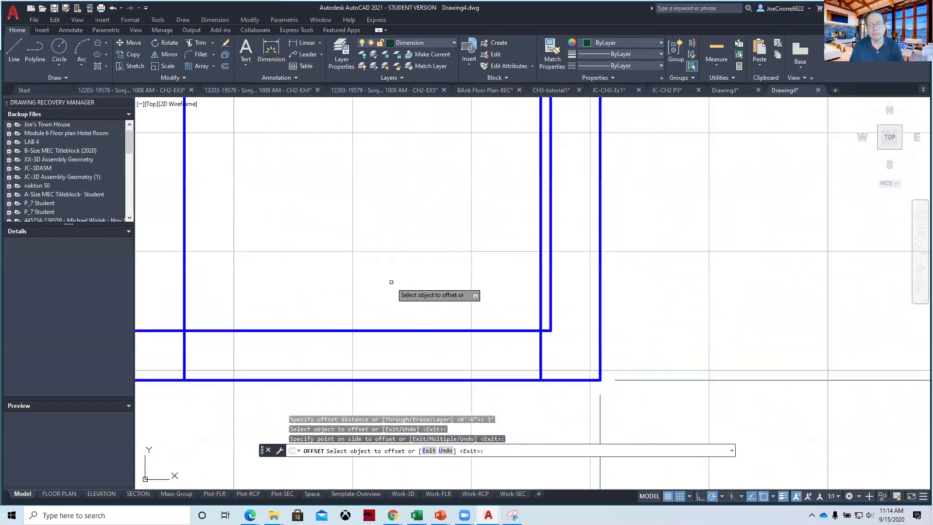
pyautogui.press('Escape')
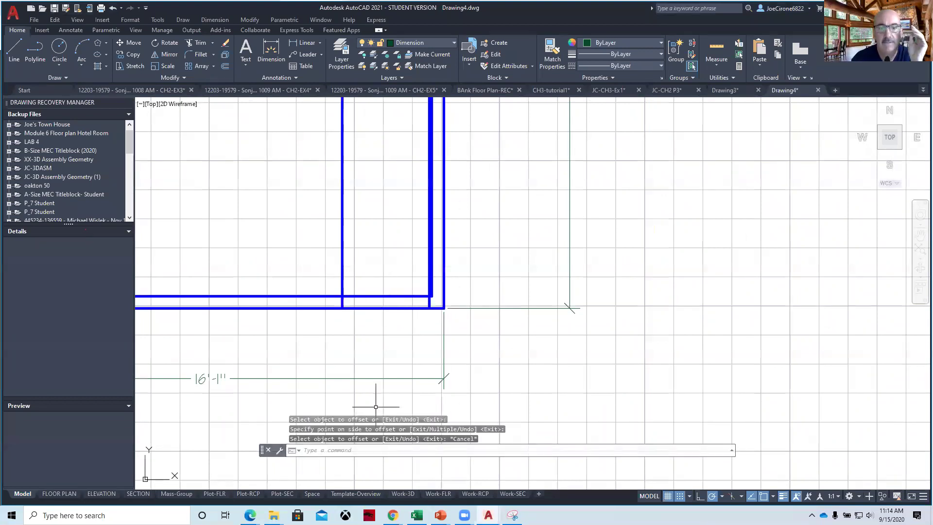
# Step: Check in the Project 3-11 PDF in Chrome which wall line the 6" door offset starts from, and return to Drawing4 in AutoCAD
pyautogui.click(393, 515)
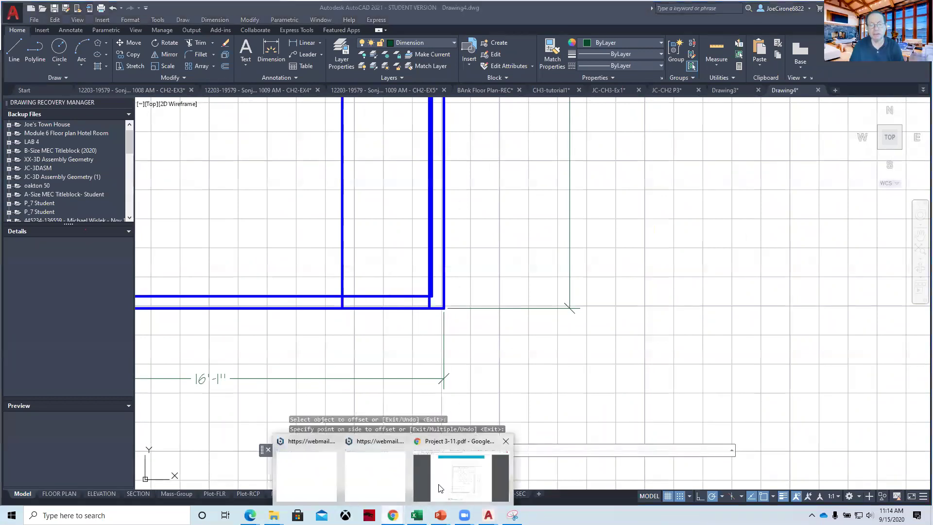
pyautogui.click(439, 487)
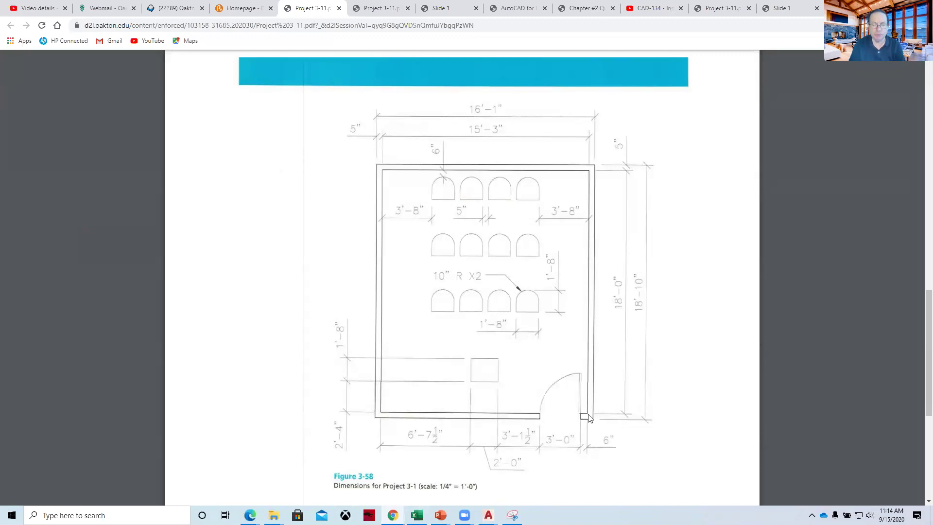
pyautogui.moveTo(488, 515)
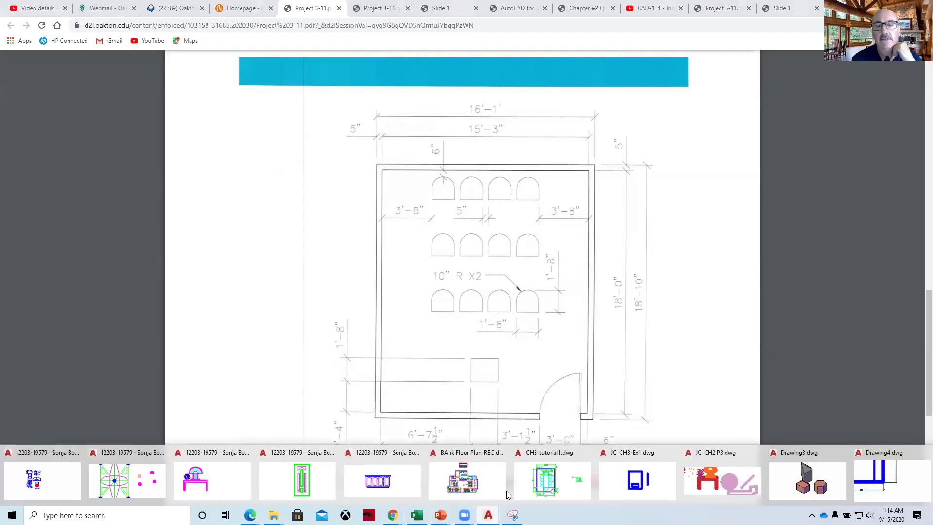
pyautogui.click(874, 481)
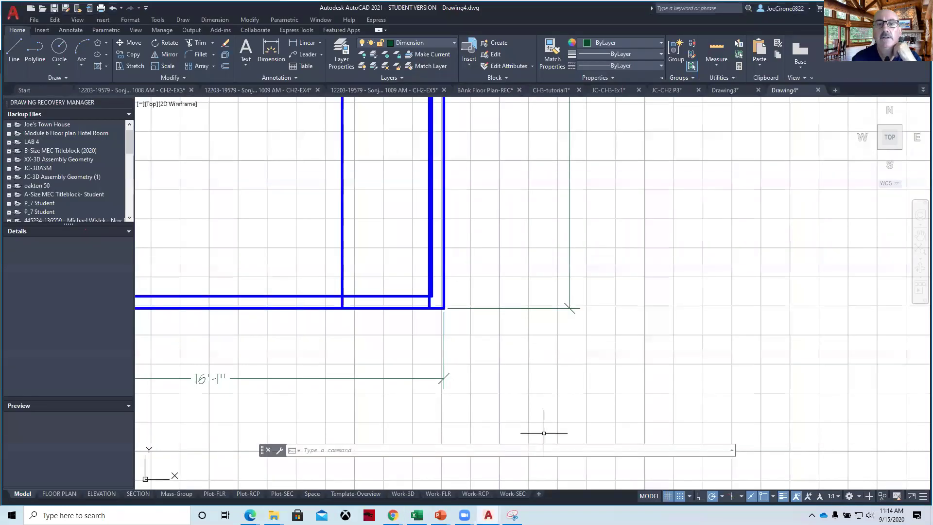
# Step: Delete the two vertical door lines offset from the outer right wall line
pyautogui.moveTo(375, 340)
pyautogui.mouseDown(button='middle')
pyautogui.moveTo(410, 360)
pyautogui.moveTo(426, 351)
pyautogui.mouseUp(button='middle')
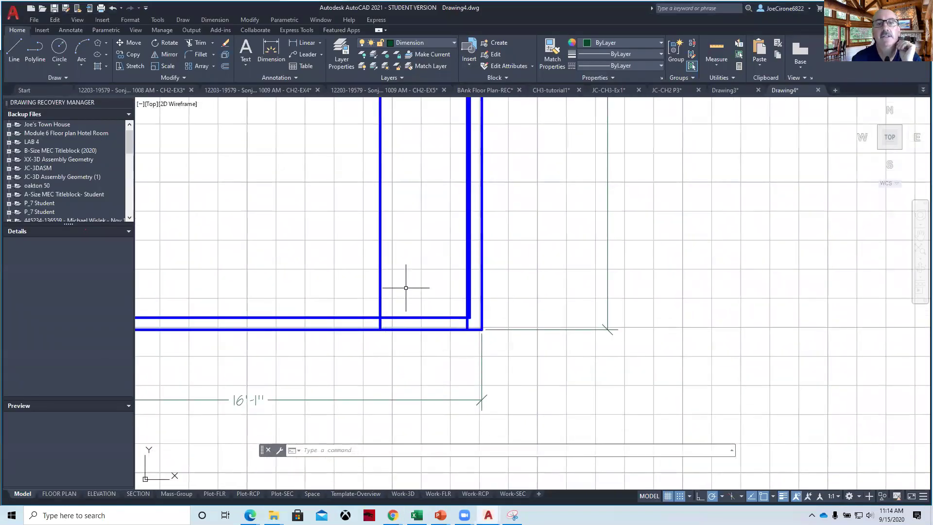
pyautogui.click(468, 325)
pyautogui.click(379, 280)
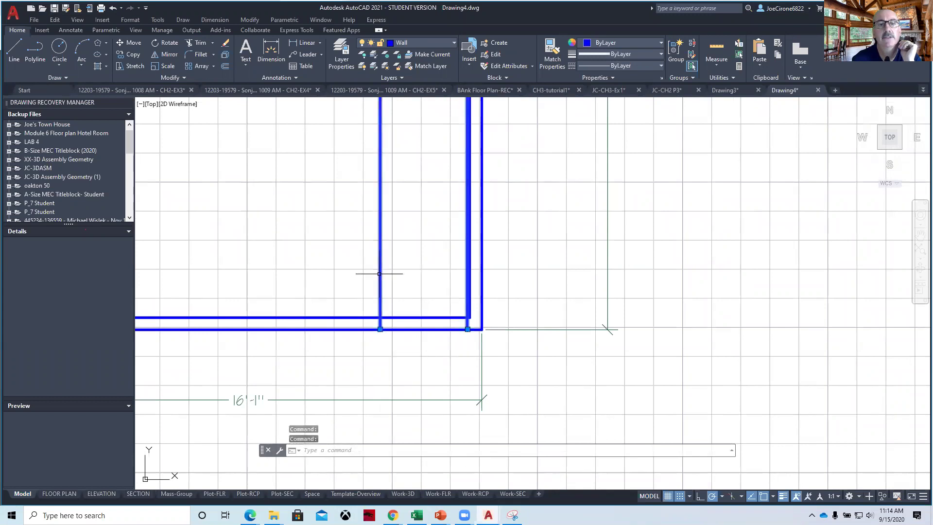
pyautogui.press('Delete')
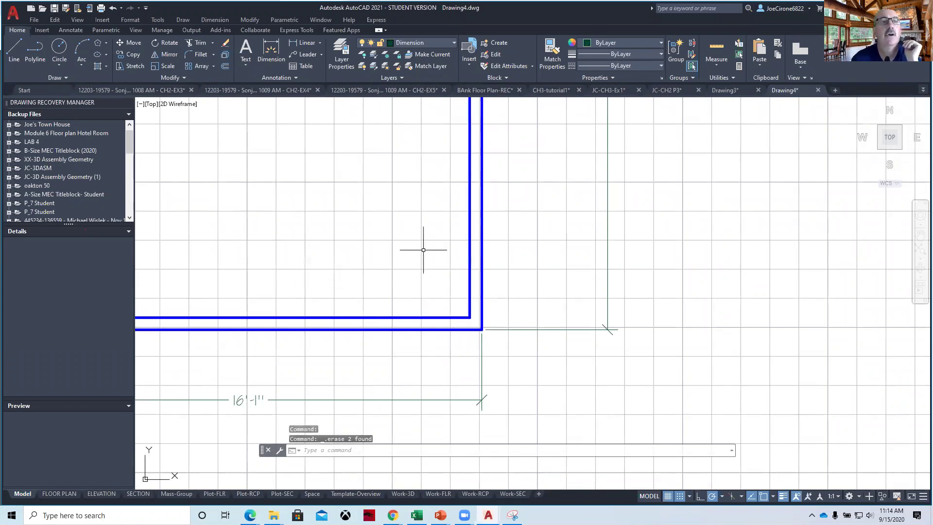
# Step: Offset the inner line of the room's right wall 6" into the room for the near side of the door opening
pyautogui.click(225, 67)
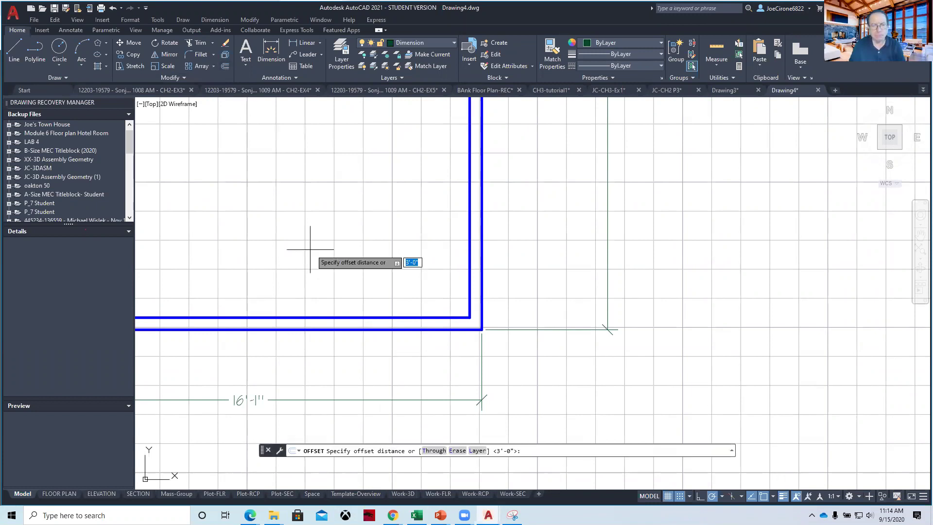
pyautogui.press('Return')
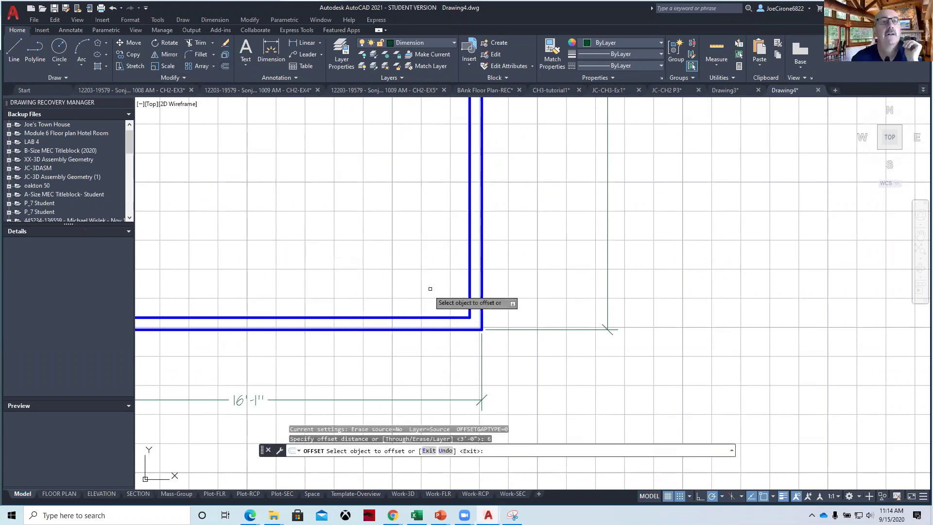
pyautogui.click(469, 282)
pyautogui.click(384, 277)
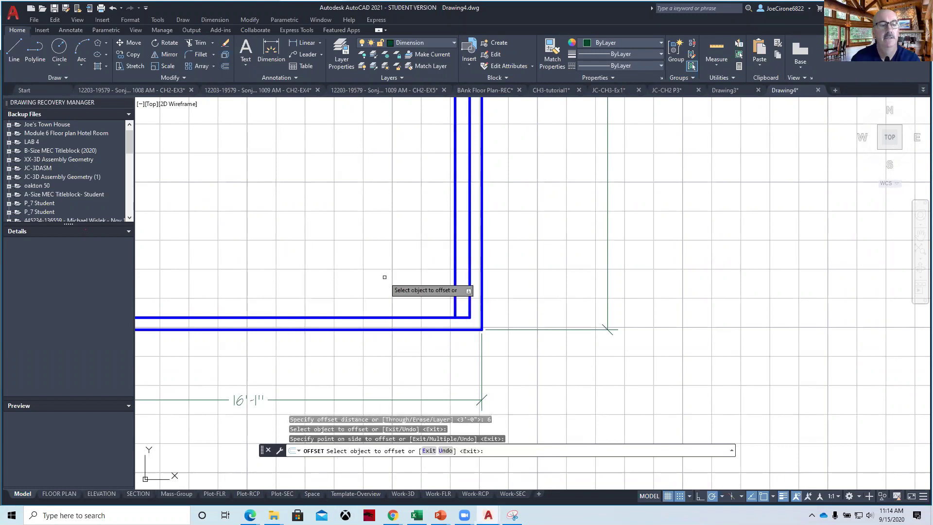
pyautogui.press('Escape')
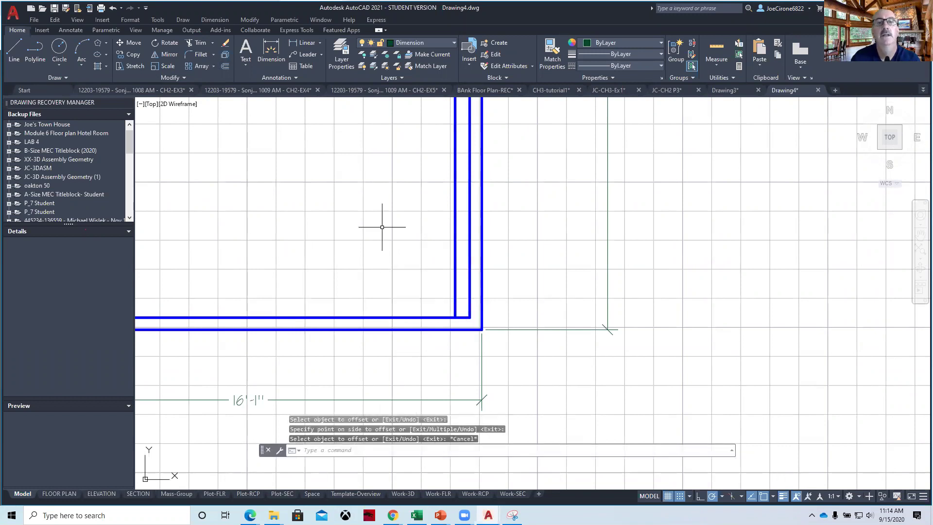
# Step: Offset the near door-opening line 36" farther into the room for the opening's other side
pyautogui.click(224, 67)
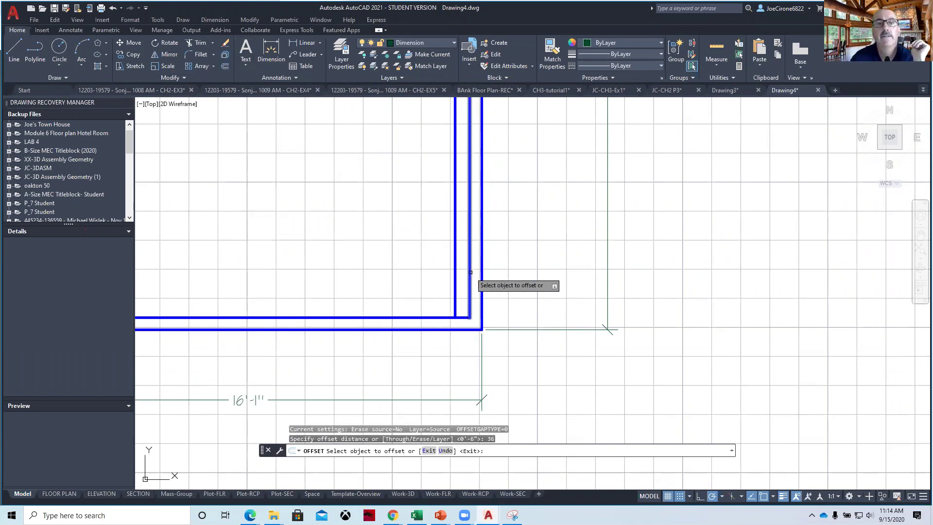
pyautogui.click(455, 266)
pyautogui.click(283, 252)
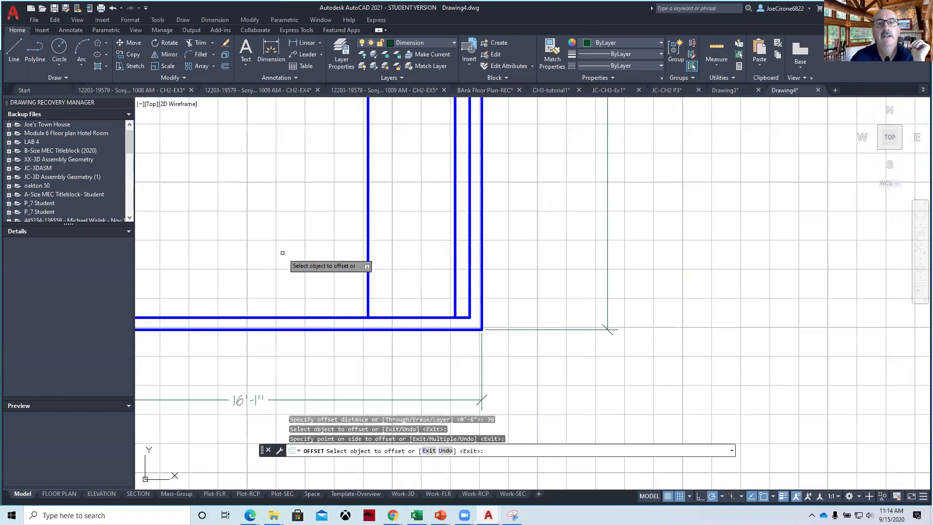
pyautogui.press('Escape')
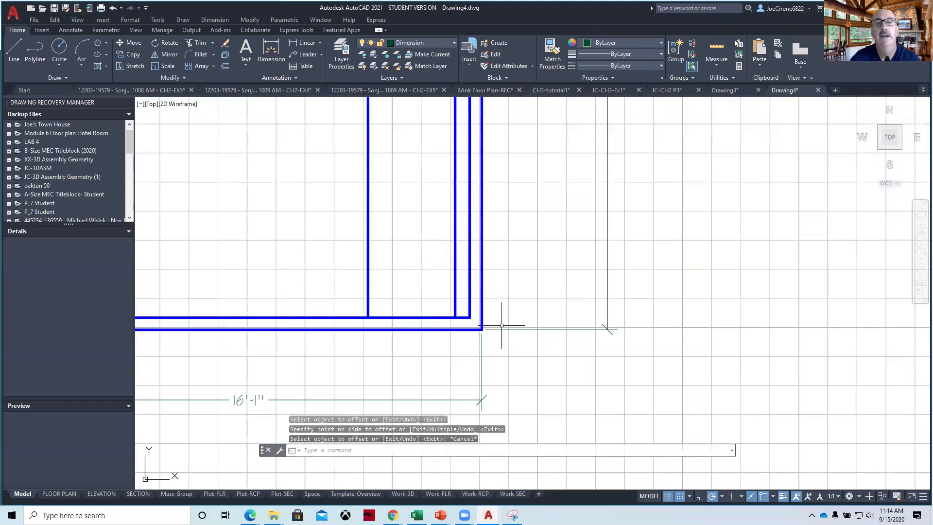
# Step: Stretch the lower ends of both vertical door lines from the bottom wall's inner line down to its outer line
pyautogui.click(456, 310)
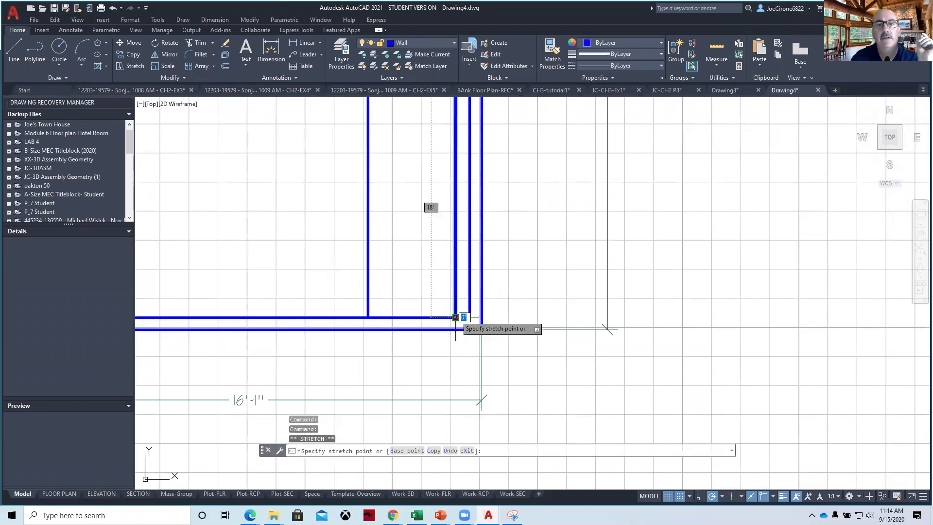
pyautogui.click(456, 330)
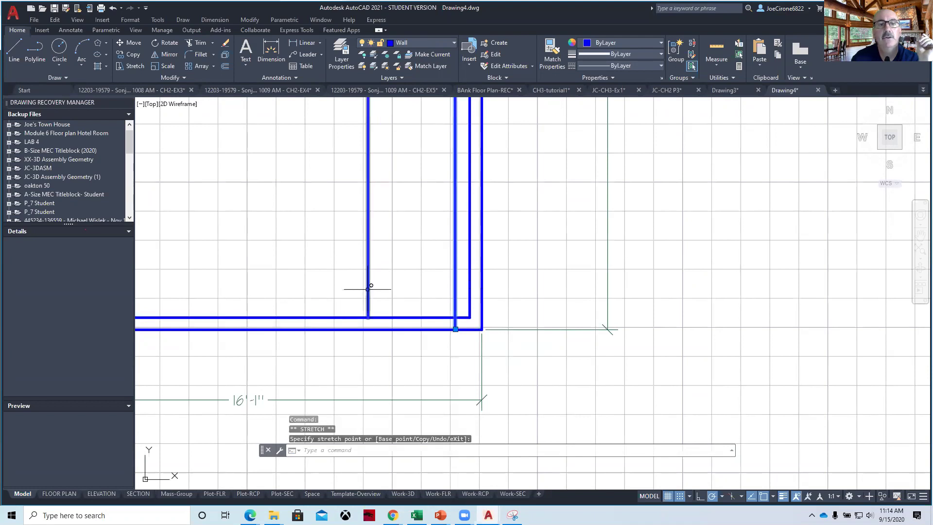
pyautogui.click(369, 317)
pyautogui.click(368, 317)
pyautogui.click(368, 330)
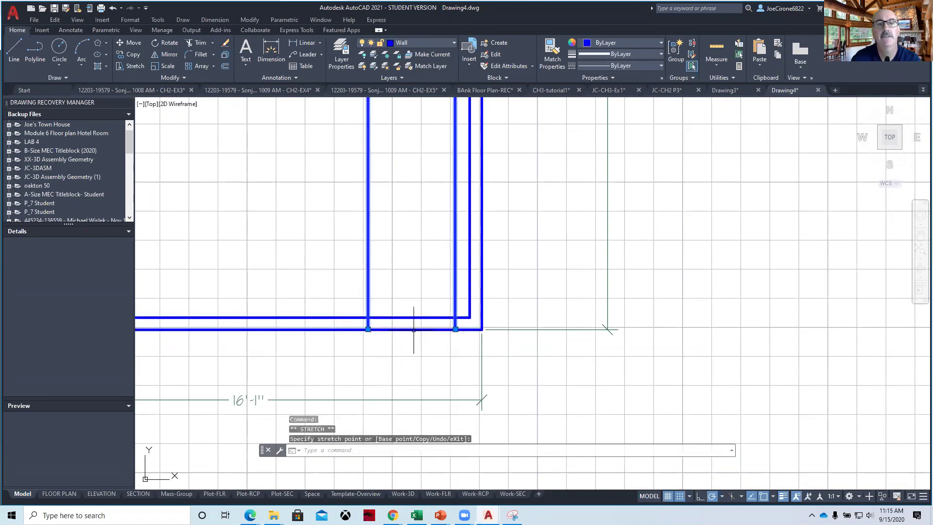
pyautogui.press('Escape')
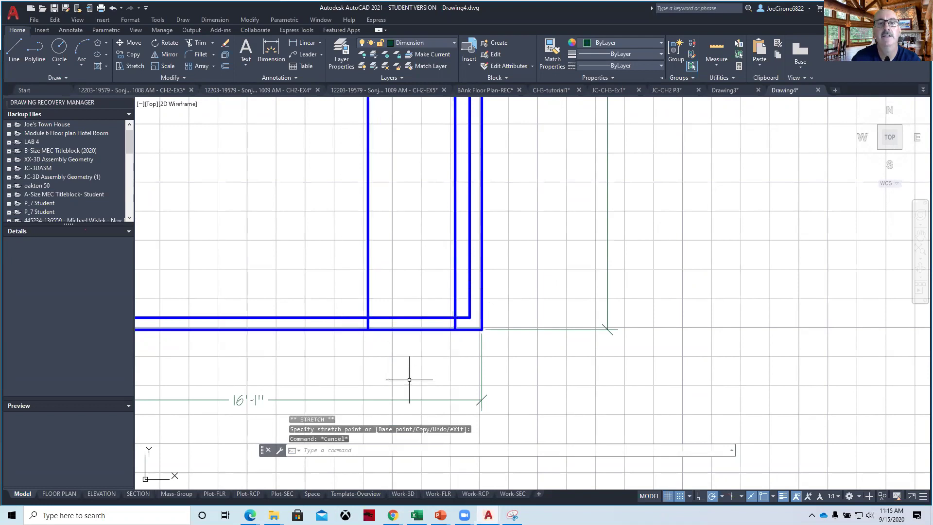
# Step: Trim the door lines inside the room and both bottom wall lines between them to open the doorway
pyautogui.click(197, 43)
pyautogui.click(277, 213)
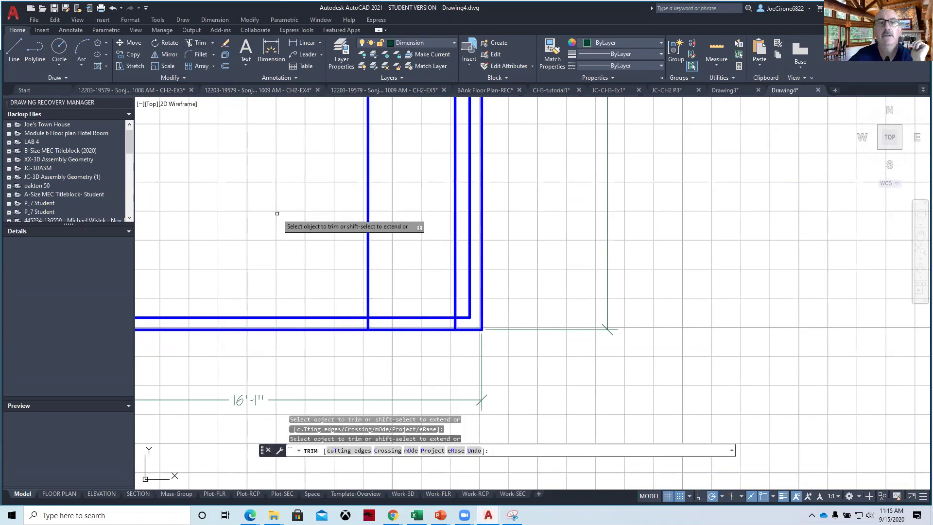
pyautogui.click(367, 291)
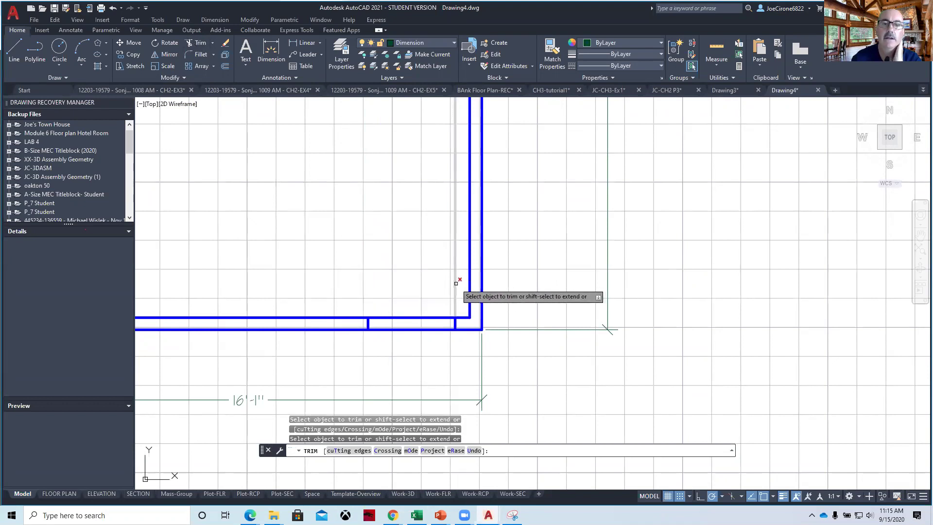
pyautogui.click(455, 284)
pyautogui.click(428, 314)
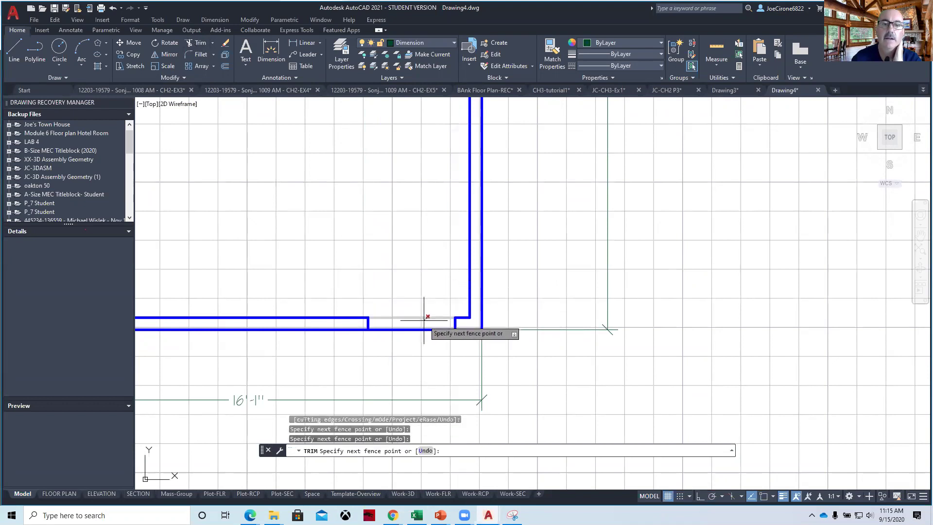
pyautogui.click(424, 322)
pyautogui.click(425, 329)
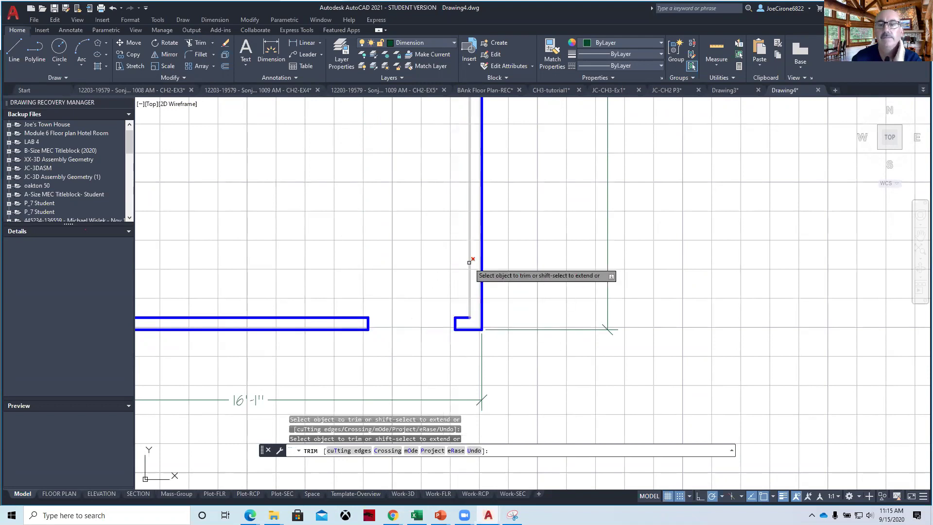
pyautogui.press('Return')
# Step: Check the small rectangle's position and size in the Project 3-11 PDF in Chrome, and return to Drawing4 in AutoCAD
pyautogui.scroll(-3, 334, 261)
pyautogui.moveTo(334, 261); pyautogui.dragTo(433, 337, button='middle')
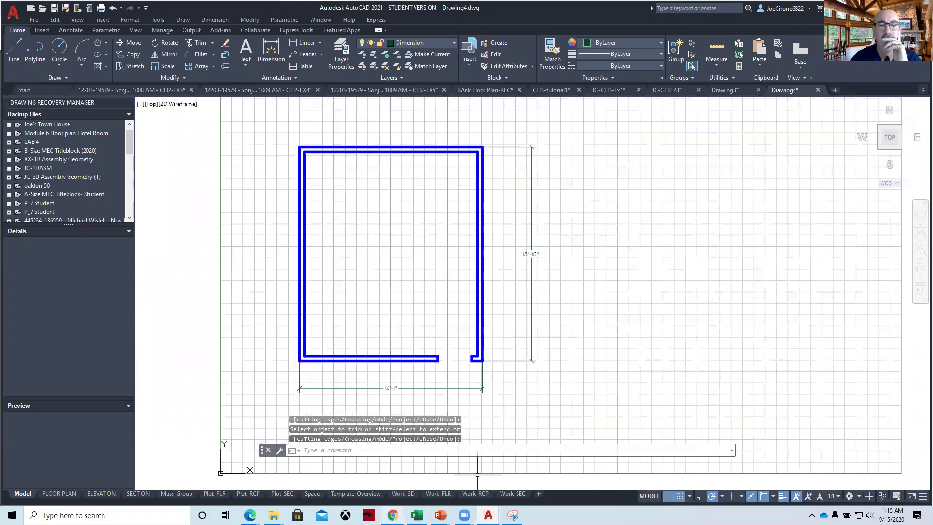
pyautogui.moveTo(392, 515)
pyautogui.click(464, 488)
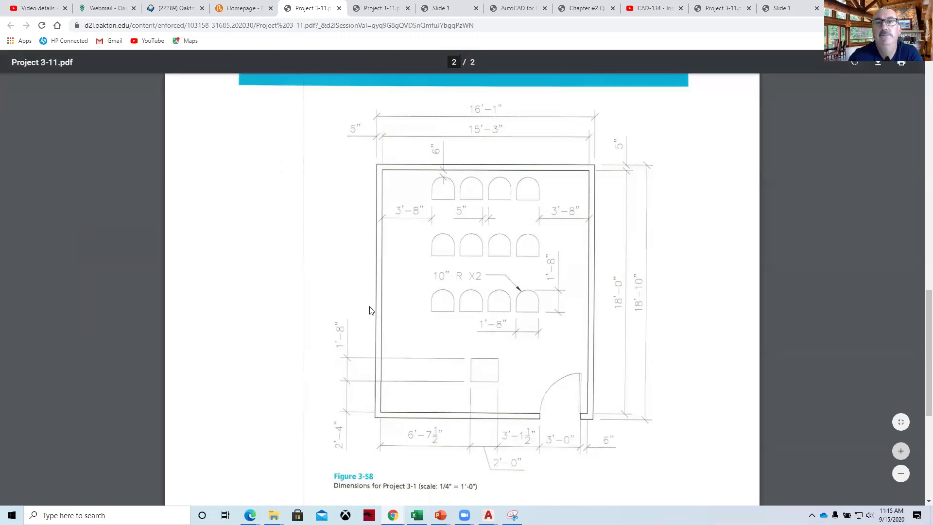
pyautogui.scroll(-1, 382, 284)
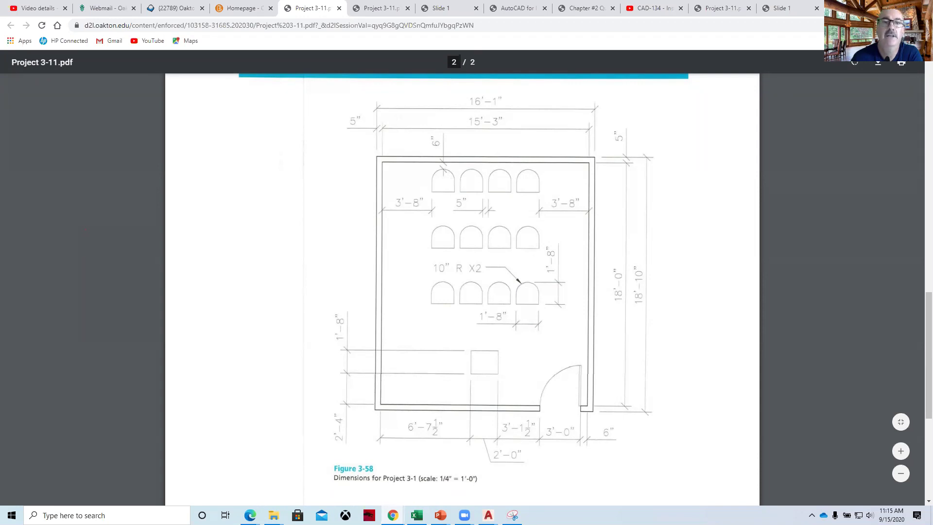
pyautogui.hotkey('alt', 'Tab')
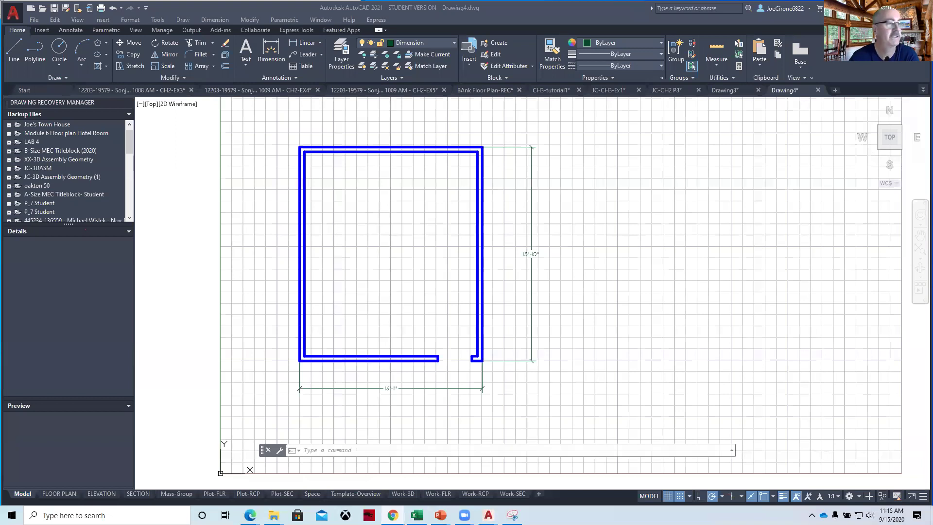
pyautogui.click(225, 69)
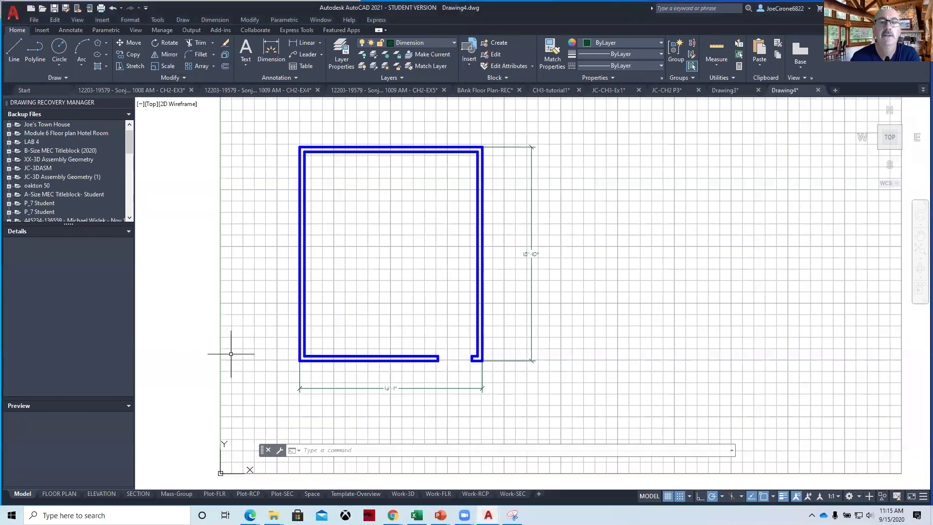
pyautogui.write('2')
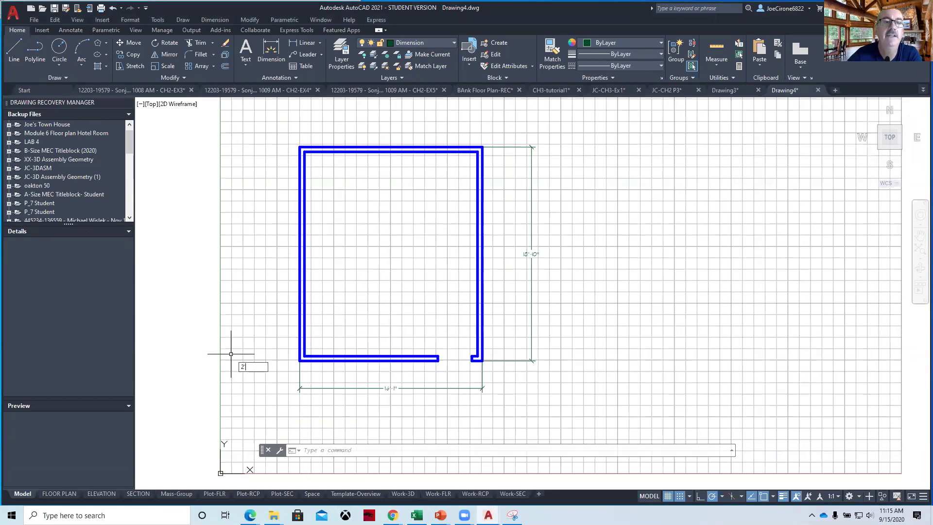
pyautogui.write("'")
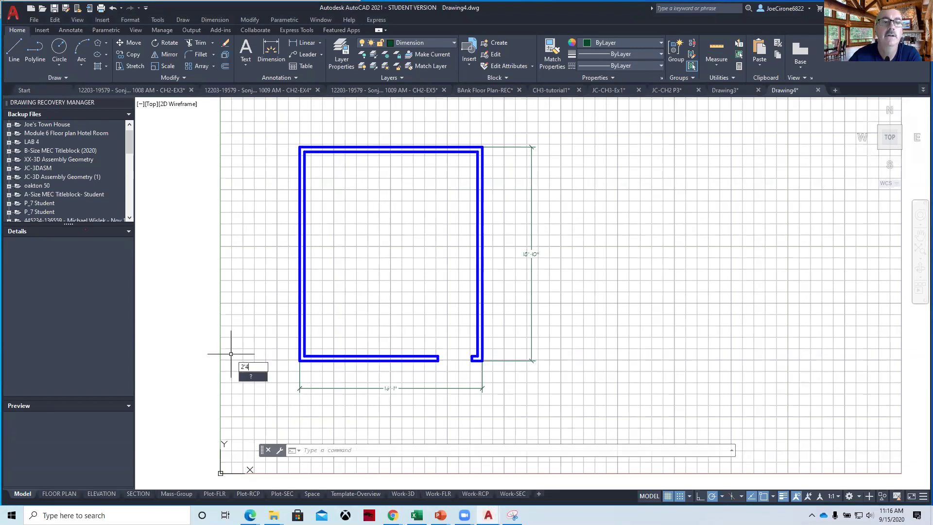
pyautogui.write('4')
pyautogui.press('Return')
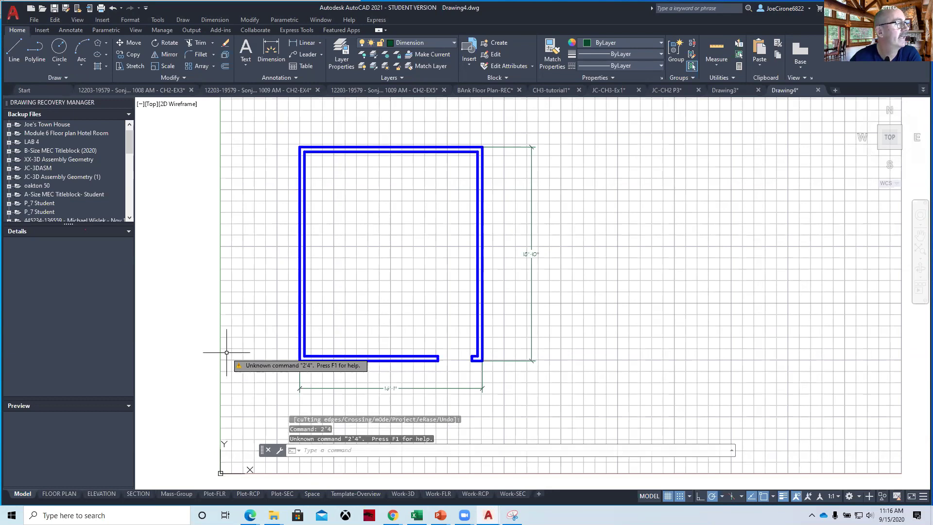
# Step: Offset the inner line of the bottom wall 2'4" up into the room for the rectangle's lower edge
pyautogui.click(226, 67)
pyautogui.write("2'4")
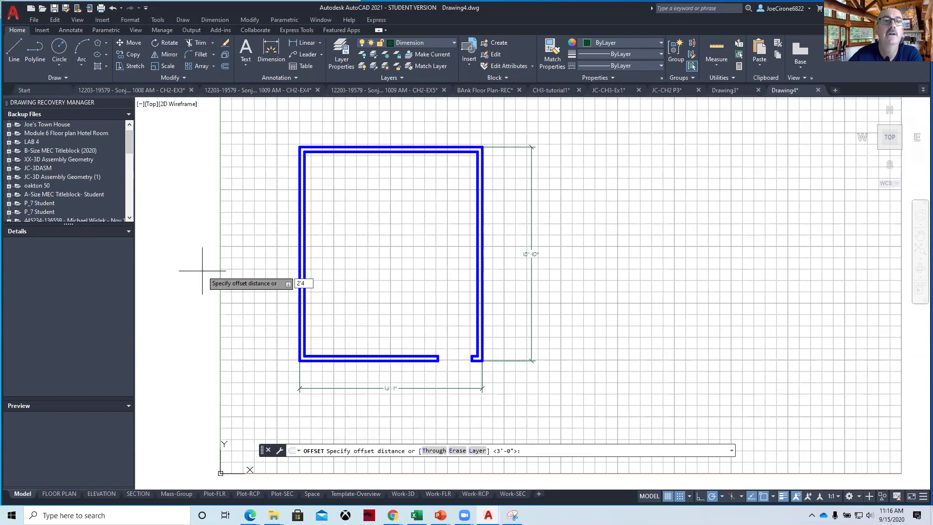
pyautogui.press('Return')
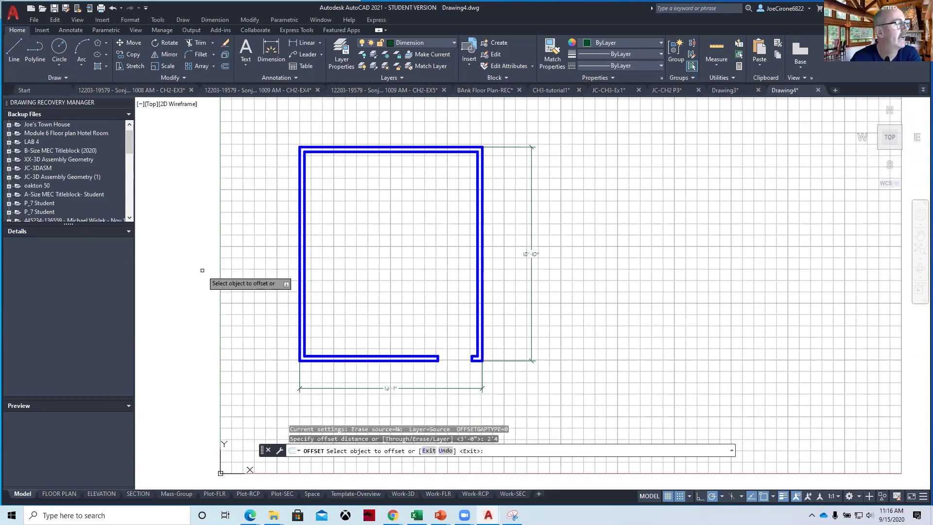
pyautogui.click(336, 358)
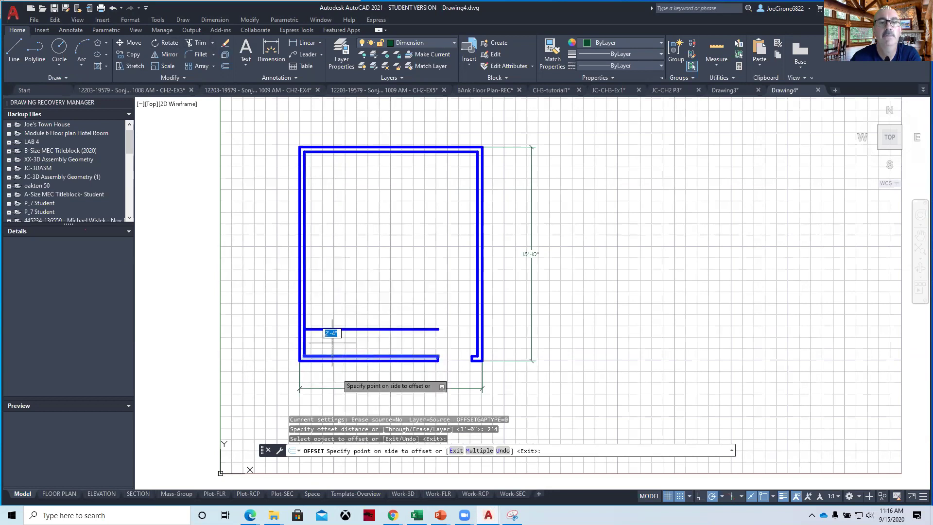
pyautogui.click(332, 291)
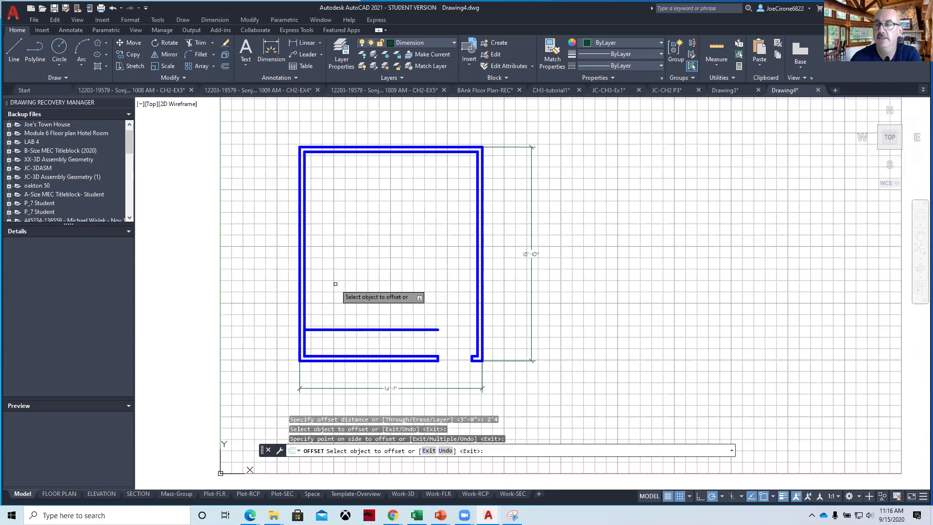
pyautogui.press('Return')
# Step: Offset the inner line of the left wall 6'7-1/2" into the room for the rectangle's left edge
pyautogui.press('Return')
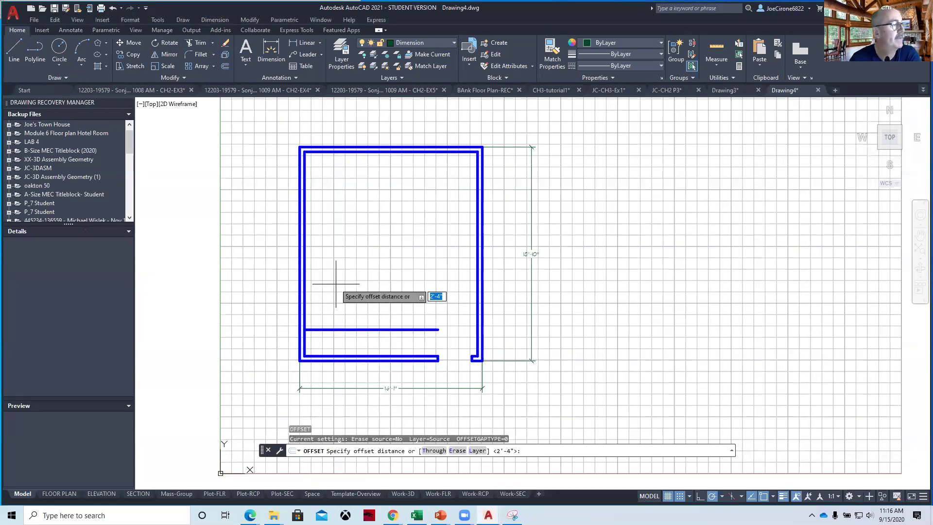
pyautogui.write("6'7-1/2")
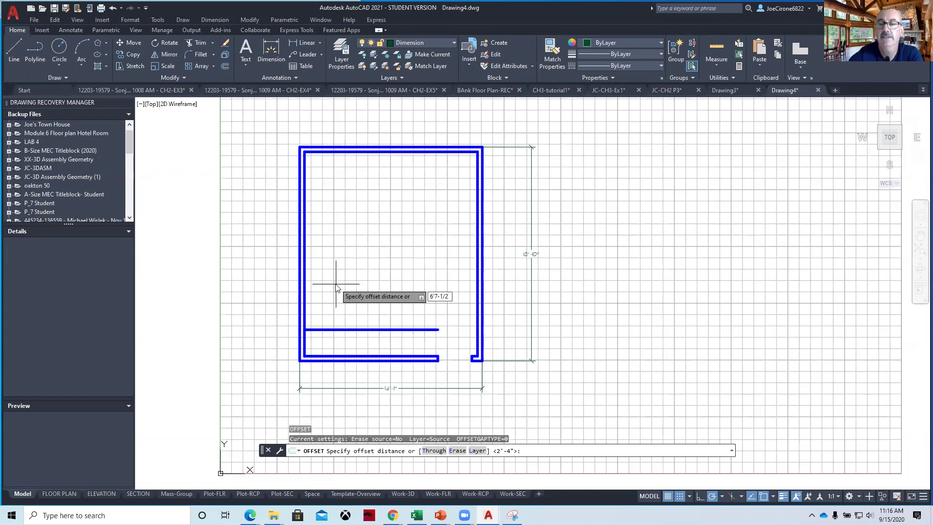
pyautogui.press('Return')
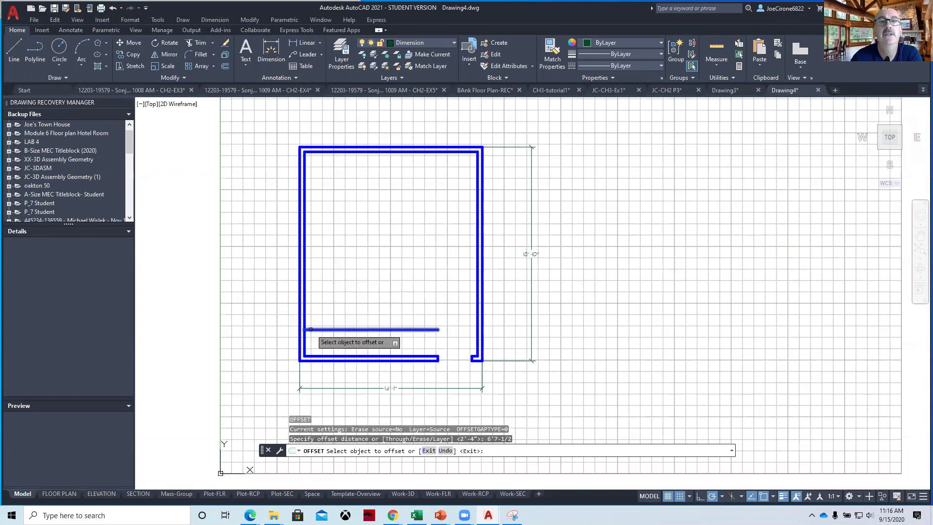
pyautogui.click(302, 314)
pyautogui.click(372, 310)
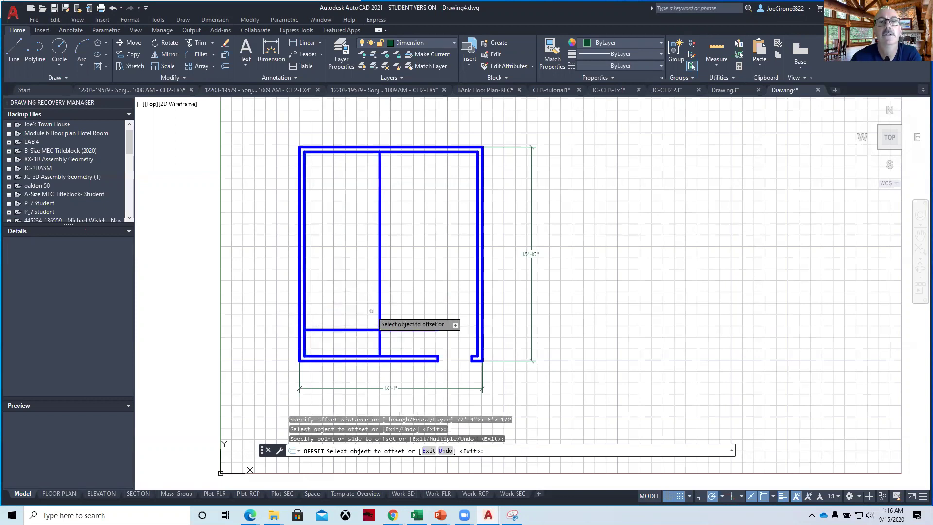
pyautogui.press('Return')
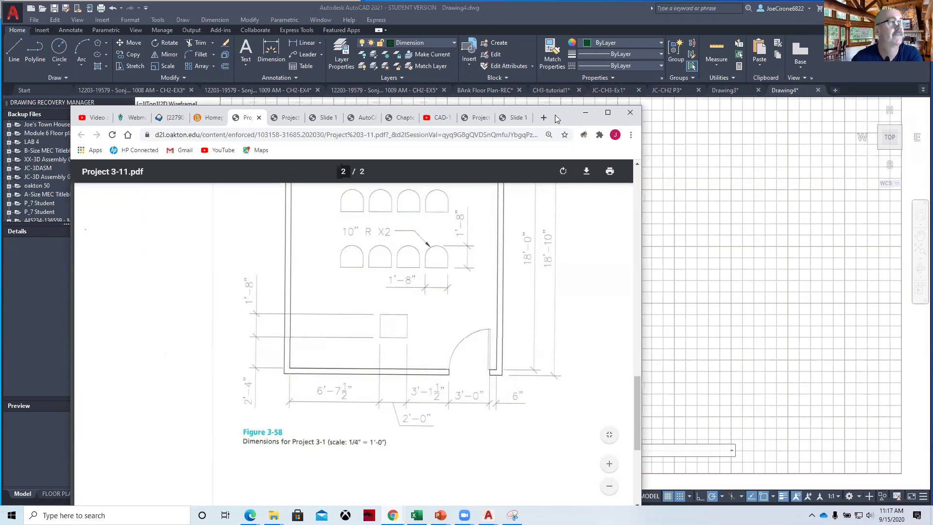
# Step: Return from the PDF to AutoCAD and offset the rectangle's left-edge line 2' toward the right wall for its right edge
pyautogui.click(586, 113)
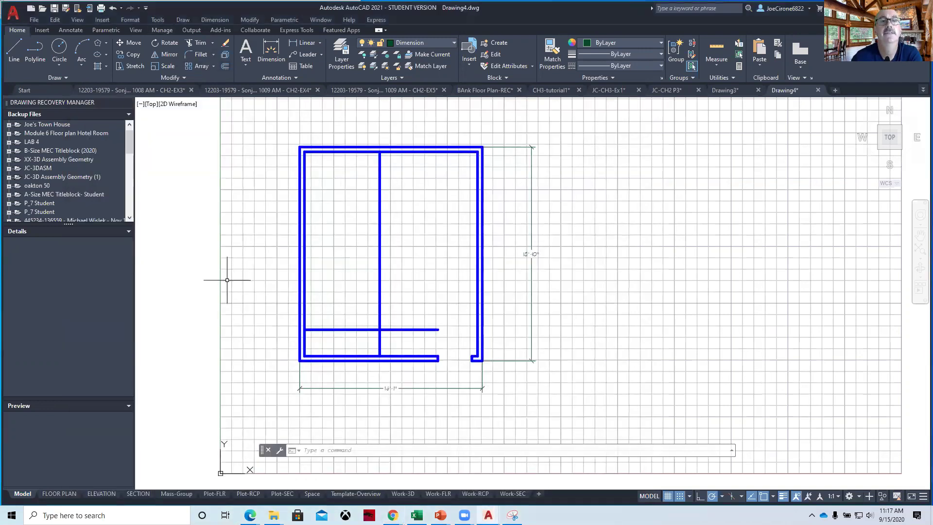
pyautogui.write("2'")
pyautogui.press('Return')
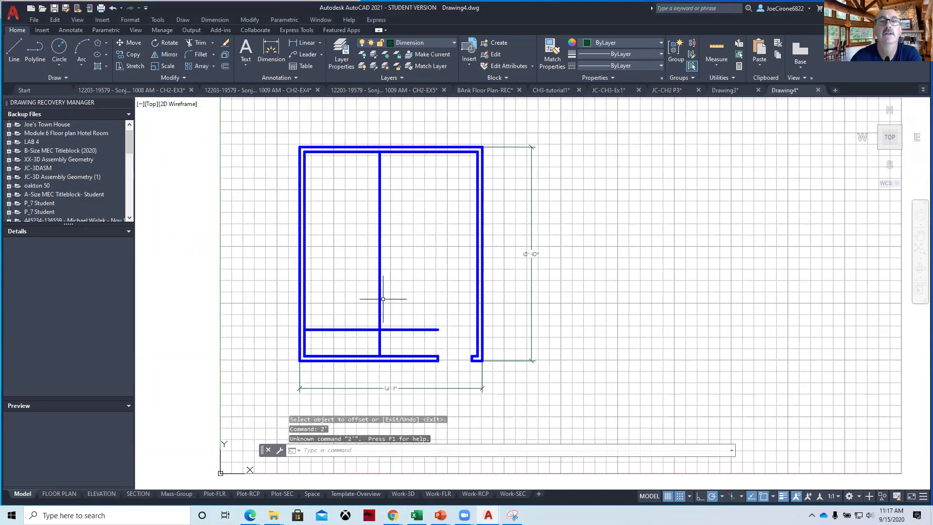
pyautogui.click(225, 66)
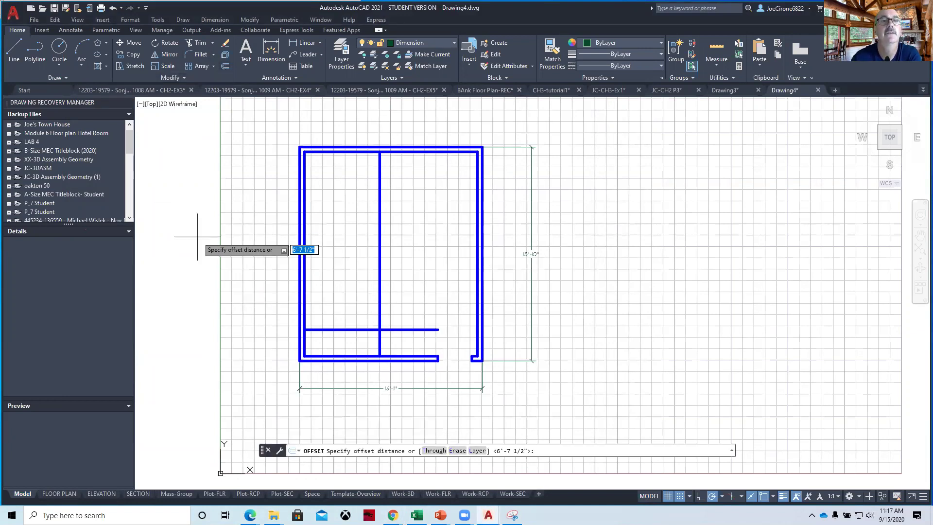
pyautogui.write('2')
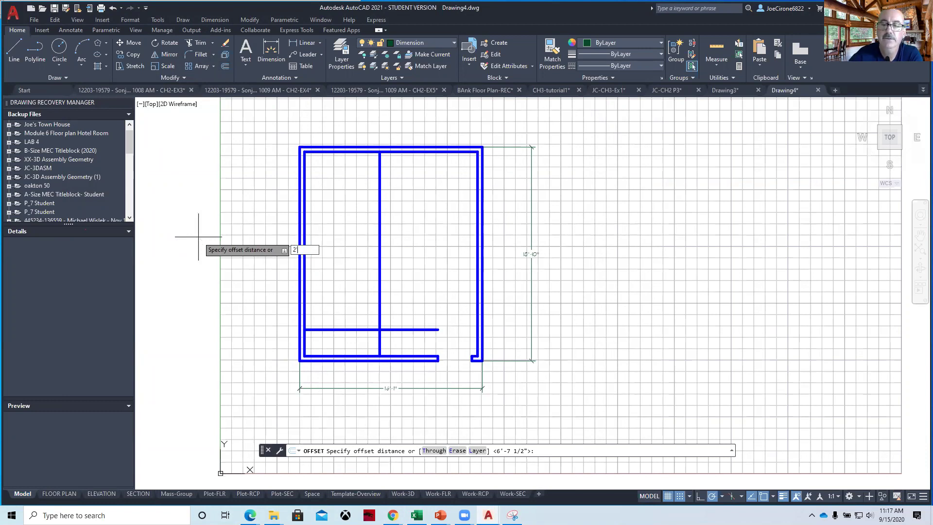
pyautogui.press('Return')
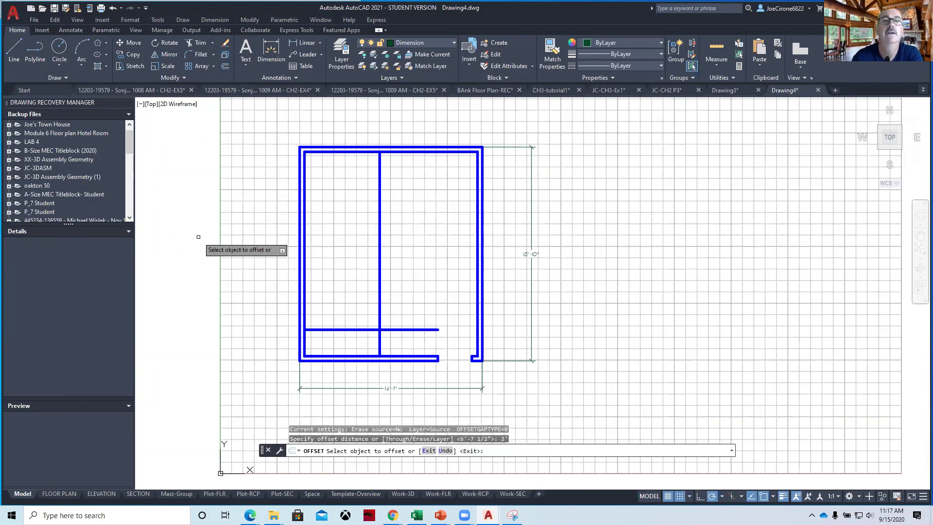
pyautogui.click(380, 300)
pyautogui.click(432, 296)
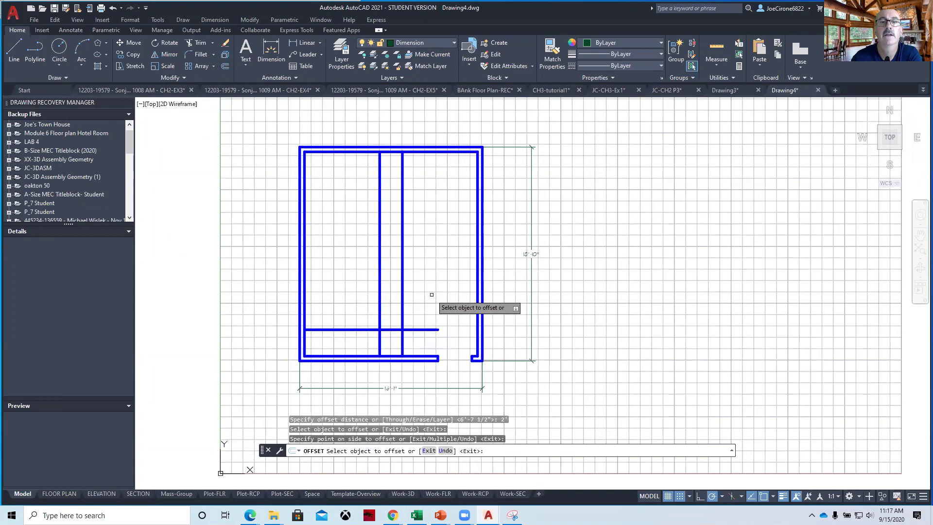
pyautogui.rightClick(435, 300)
pyautogui.click(448, 302)
# Step: Offset the rectangle's lower-edge line 1'8" up into the room for its upper edge
pyautogui.rightClick(443, 285)
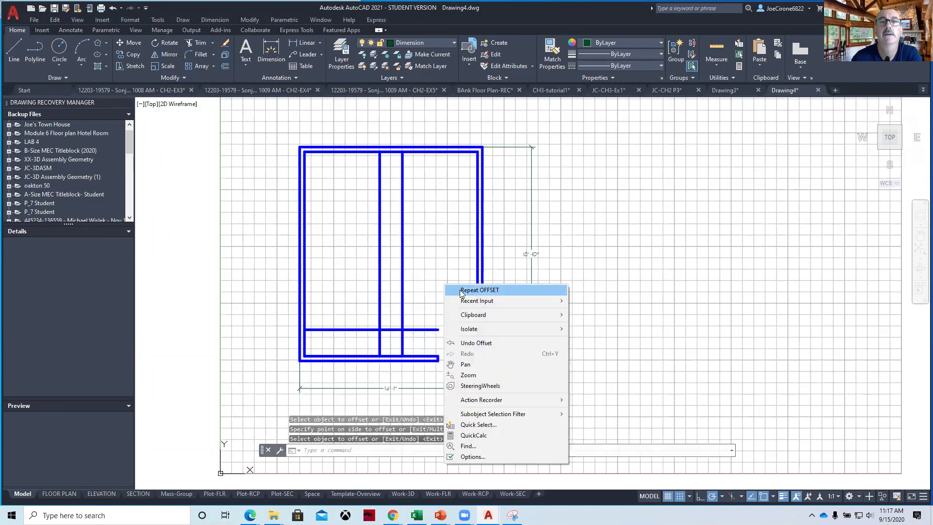
pyautogui.click(460, 290)
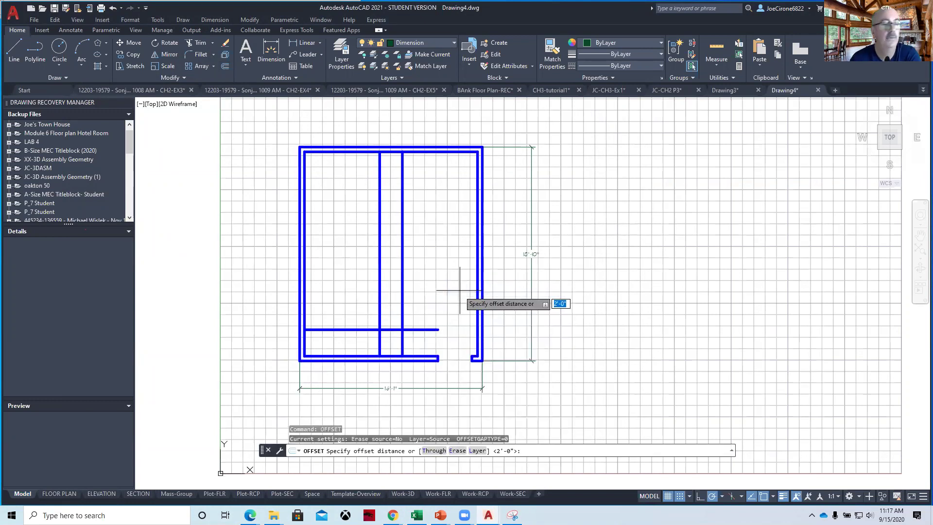
pyautogui.write('1')
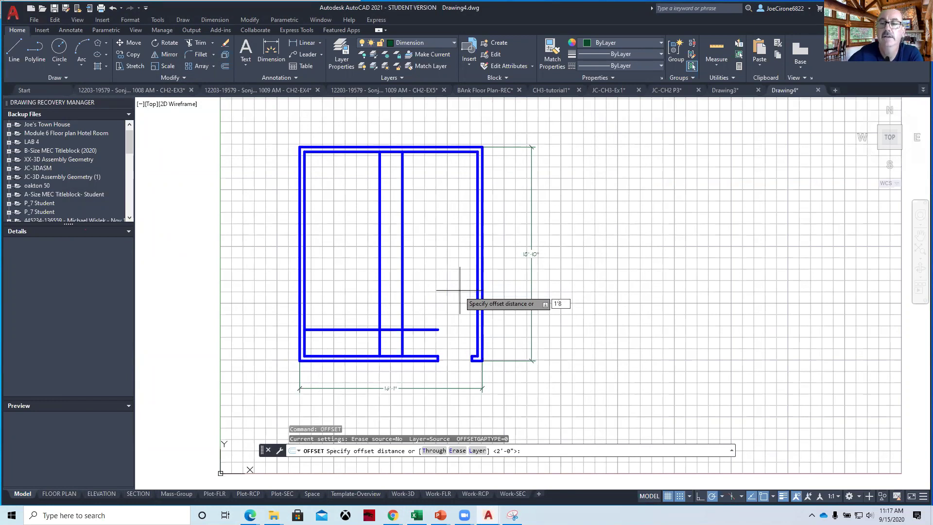
pyautogui.write("'8")
pyautogui.press('Return')
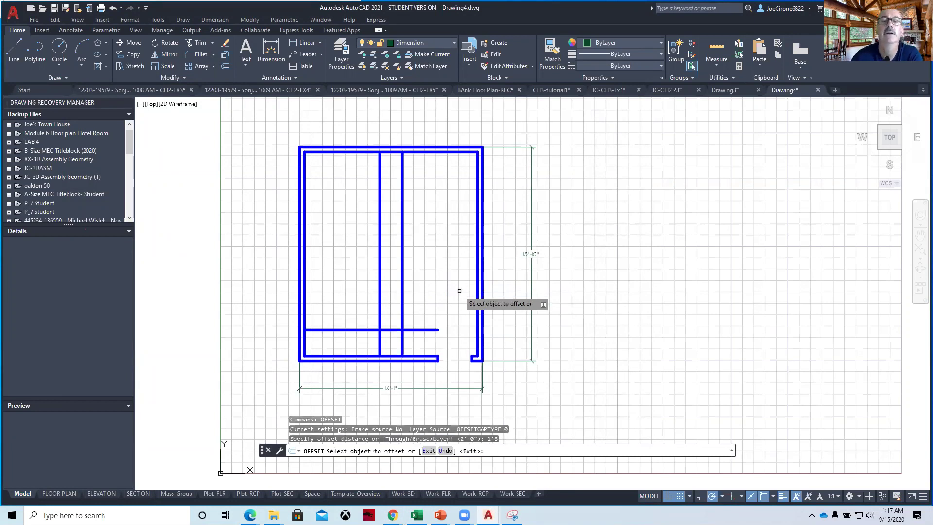
pyautogui.click(428, 329)
pyautogui.click(439, 254)
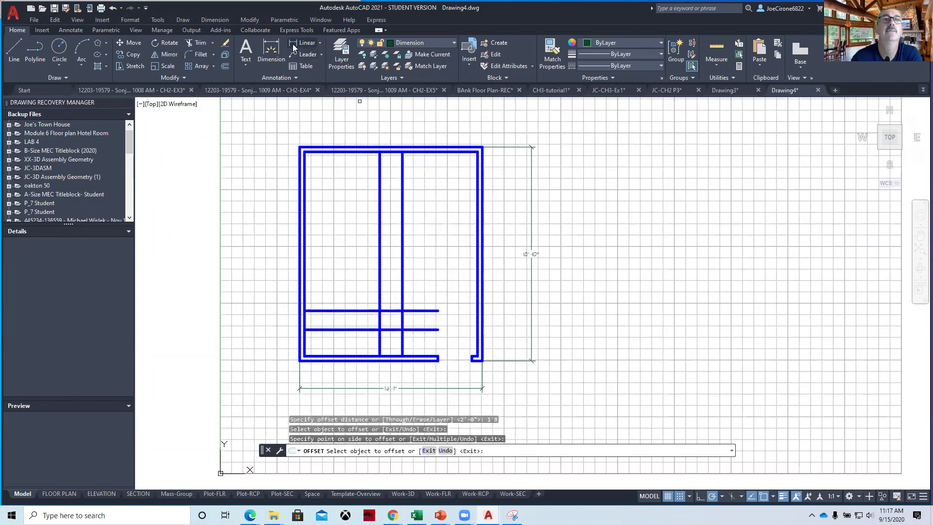
# Step: Trim the offset lines outside their crossing so that only the small 2' by 1'-8" rectangle remains inside the room
pyautogui.click(201, 46)
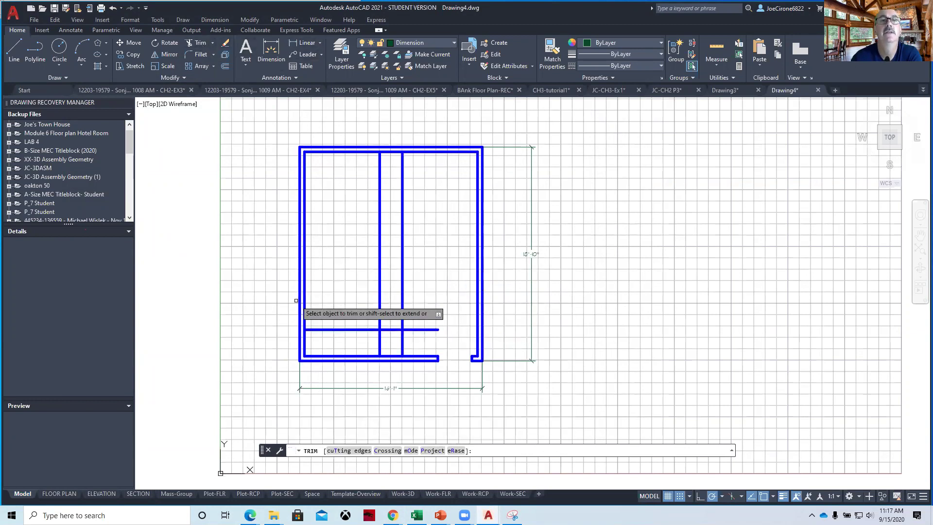
pyautogui.click(346, 242)
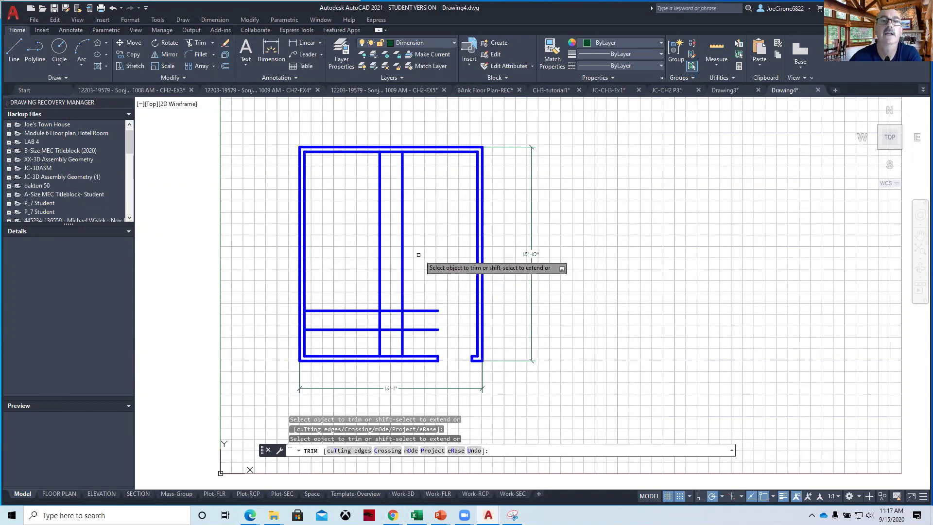
pyautogui.click(402, 258)
pyautogui.click(381, 262)
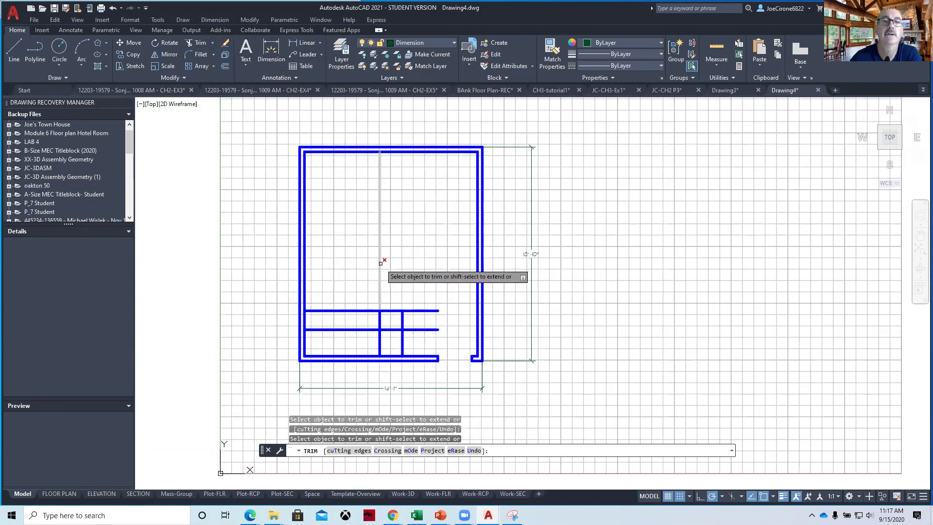
pyautogui.click(361, 310)
pyautogui.click(359, 329)
pyautogui.click(379, 342)
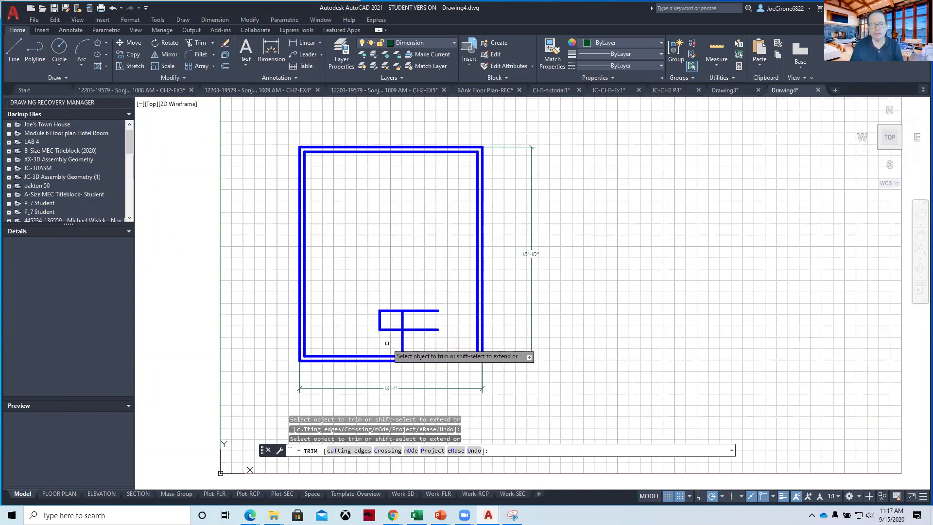
pyautogui.click(403, 341)
pyautogui.moveTo(434, 327); pyautogui.dragTo(423, 297)
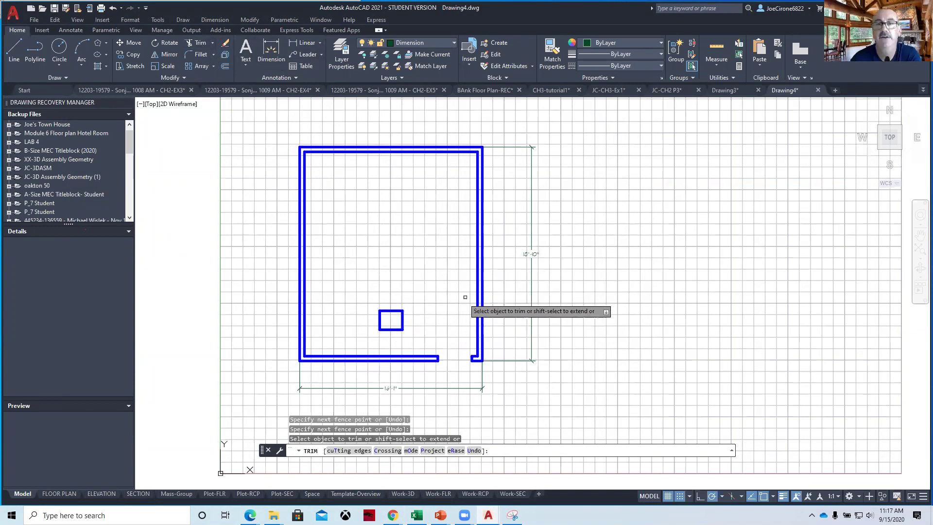
pyautogui.press('Return')
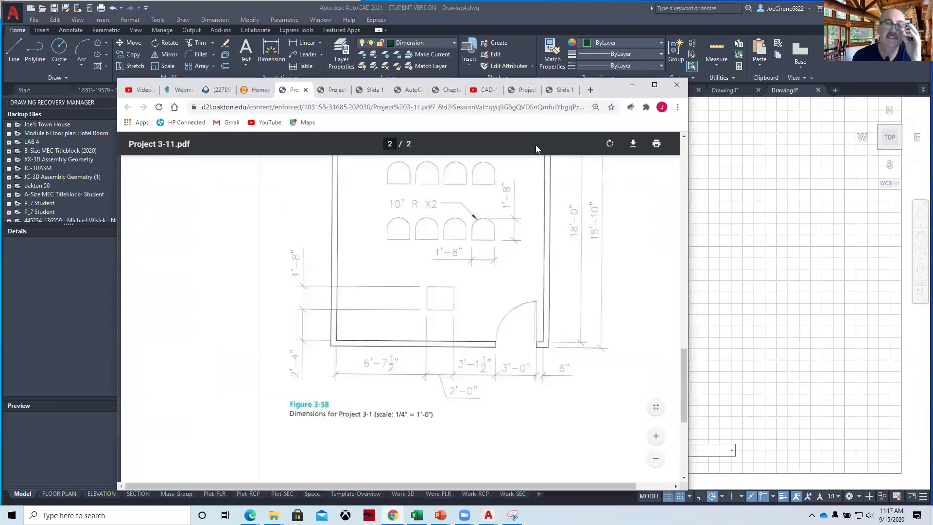
# Step: Review the chair layout and room dimensions in the Project 3-11 PDF in Chrome, and return to Drawing4 in AutoCAD
pyautogui.scroll(3, 464, 274)
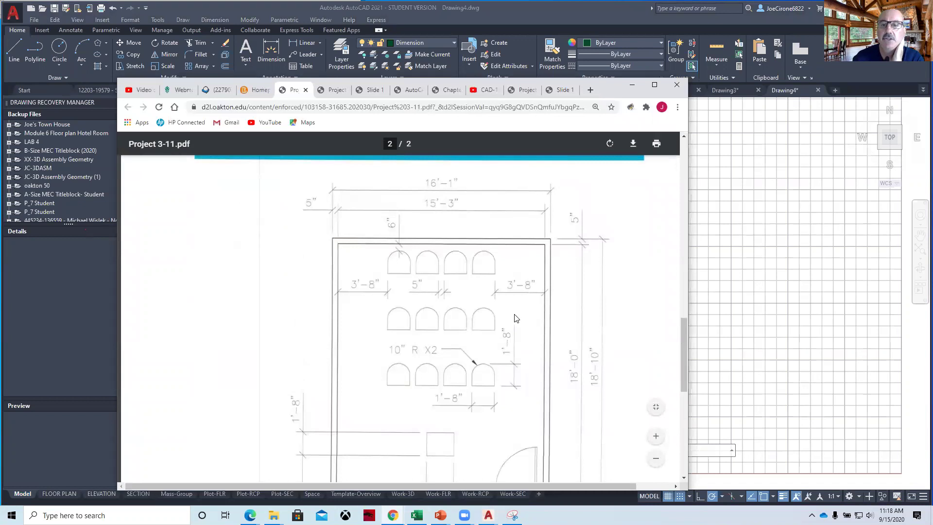
pyautogui.scroll(-1, 486, 393)
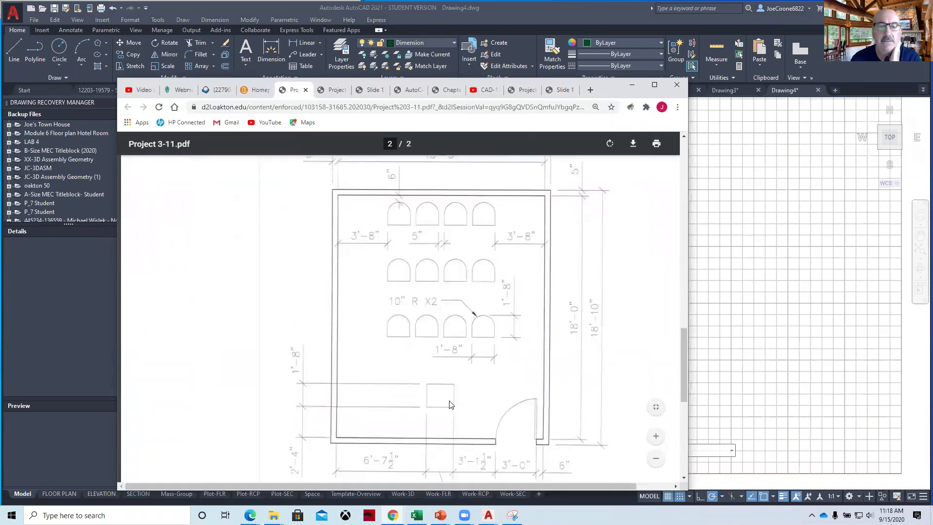
pyautogui.scroll(-1, 418, 427)
pyautogui.moveTo(377, 487); pyautogui.dragTo(424, 488)
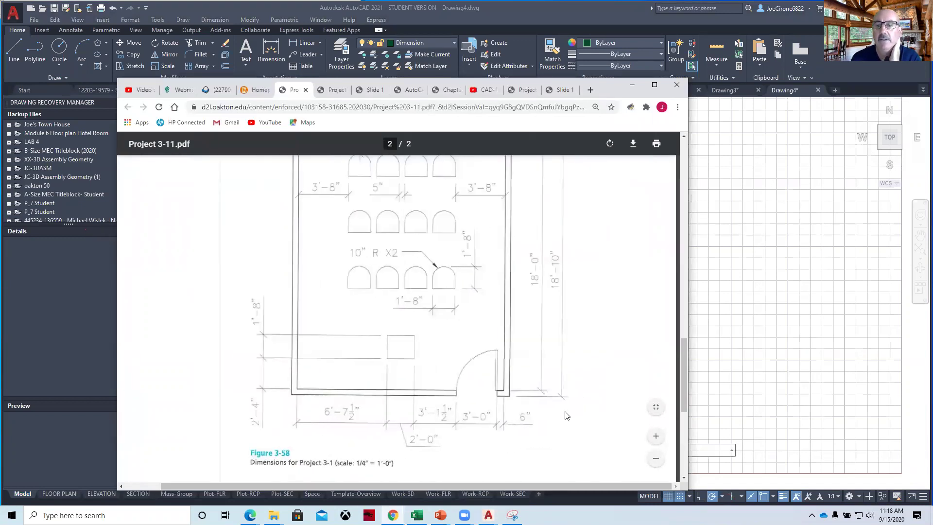
pyautogui.moveTo(701, 287); pyautogui.dragTo(689, 443)
pyautogui.moveTo(680, 401)
pyautogui.mouseDown()
pyautogui.moveTo(684, 368)
pyautogui.moveTo(650, 364)
pyautogui.mouseUp()
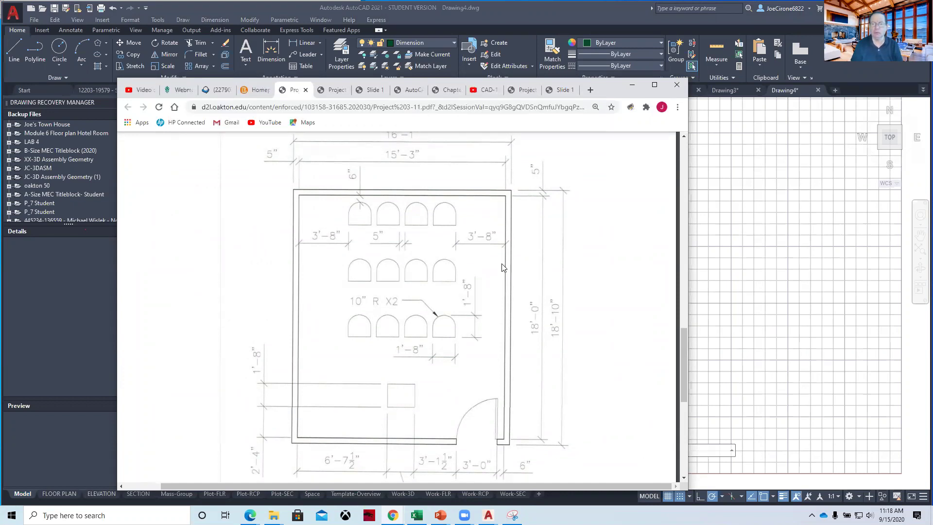
pyautogui.click(749, 254)
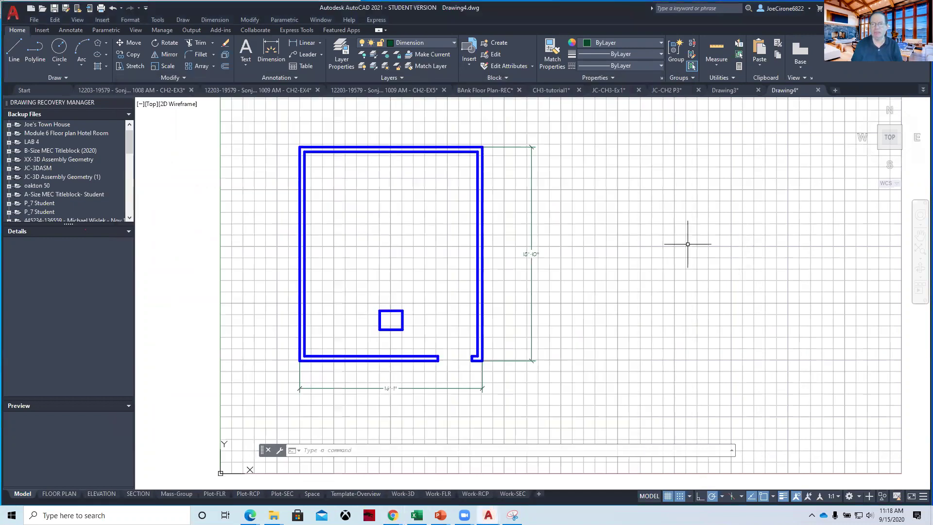
# Step: Start saving the drawing under a new name in the CAD-134 folder, entering JC-CH3 ex as the file name
pyautogui.click(35, 20)
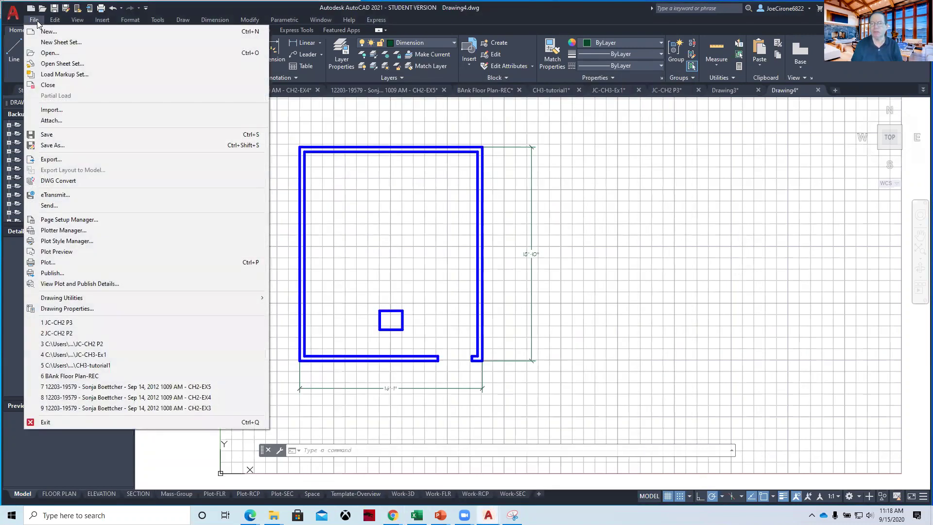
pyautogui.click(49, 145)
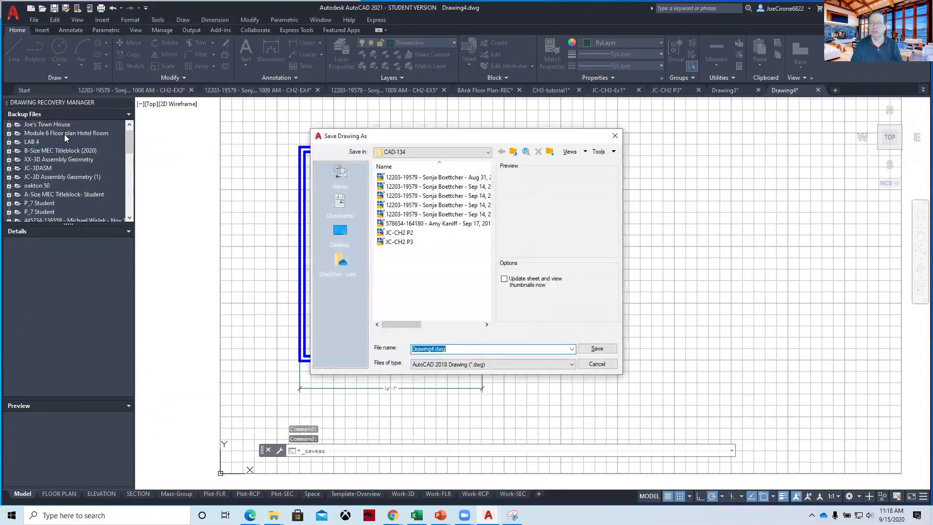
pyautogui.write('JC')
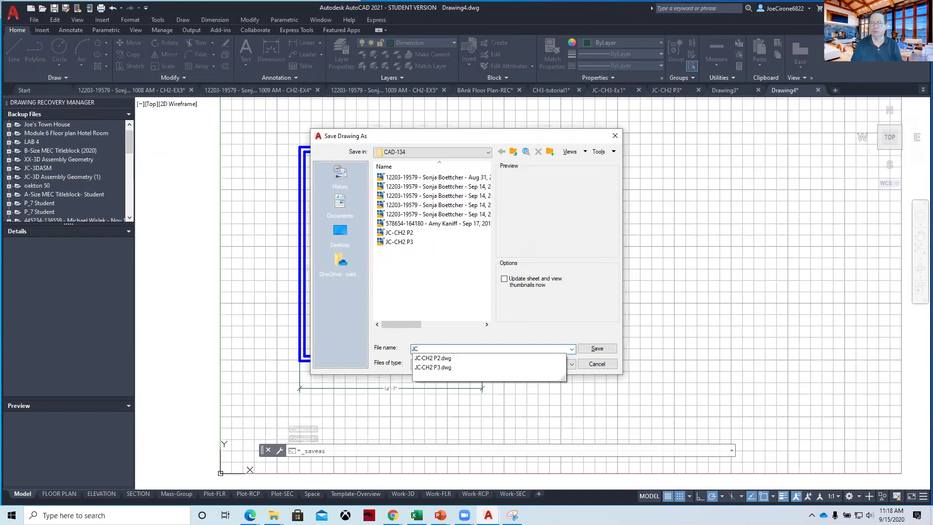
pyautogui.write('-CH')
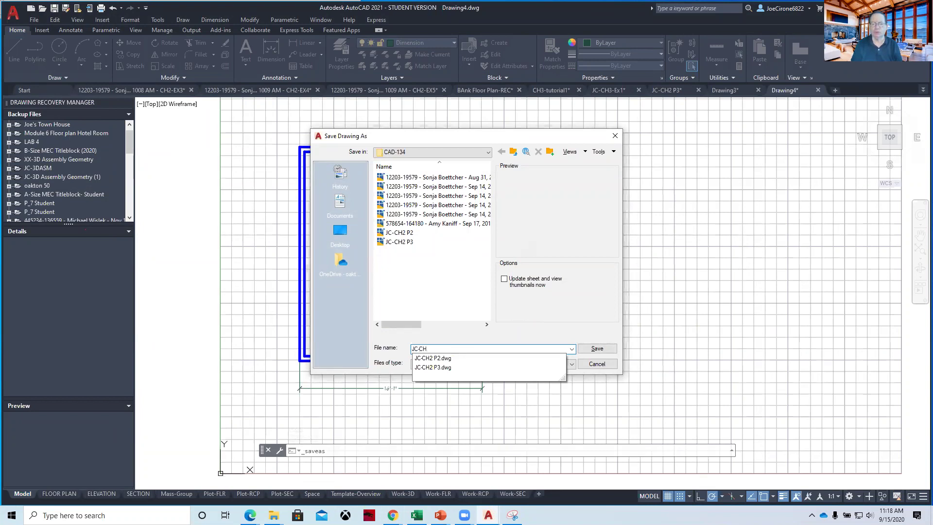
pyautogui.write('3 ex')
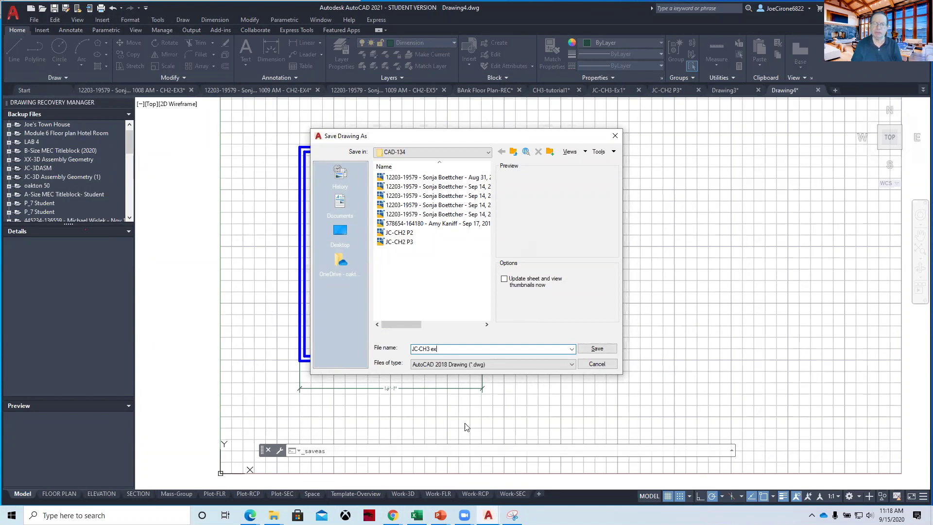
# Step: Check the project title in the Project 3-11 PDF in Chrome, and save the drawing in AutoCAD as JC-CH3-1
pyautogui.click(393, 515)
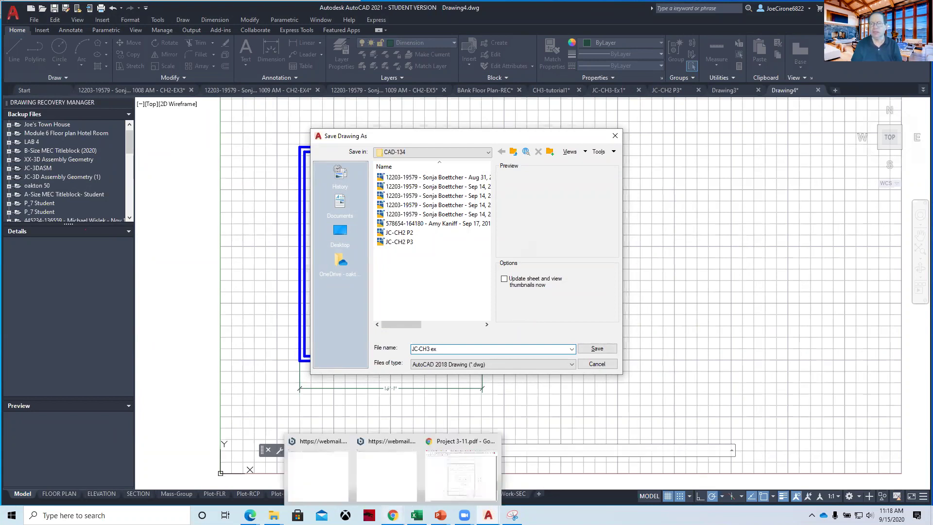
pyautogui.click(447, 485)
pyautogui.scroll(-10, 334, 308)
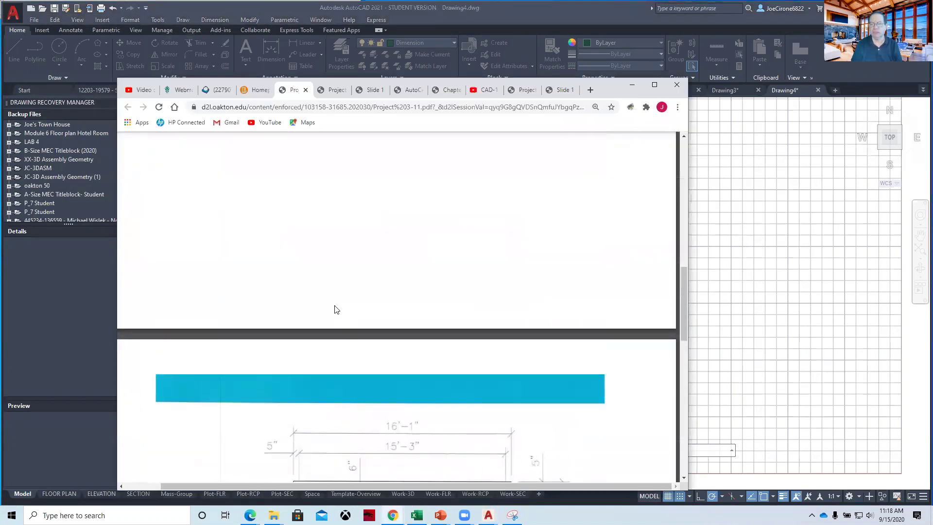
pyautogui.scroll(3, 334, 309)
pyautogui.scroll(5, 334, 309)
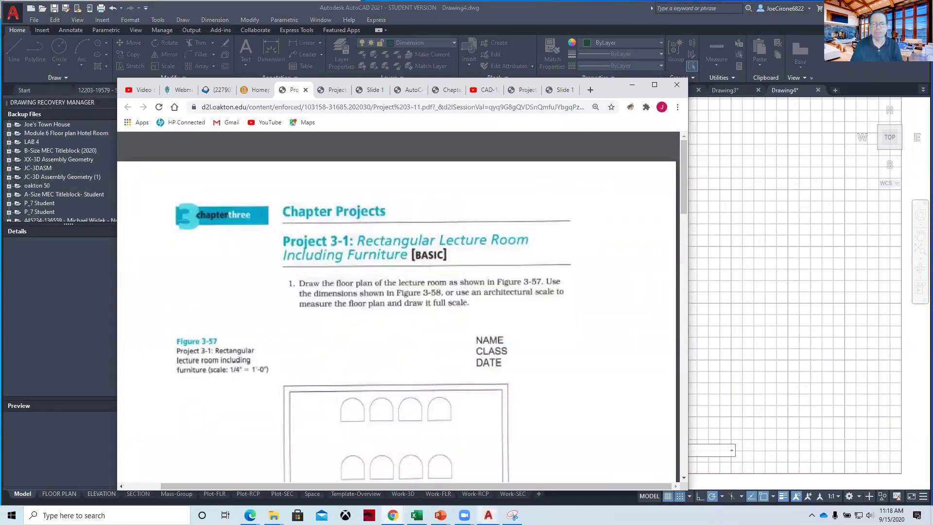
pyautogui.click(488, 515)
pyautogui.click(872, 487)
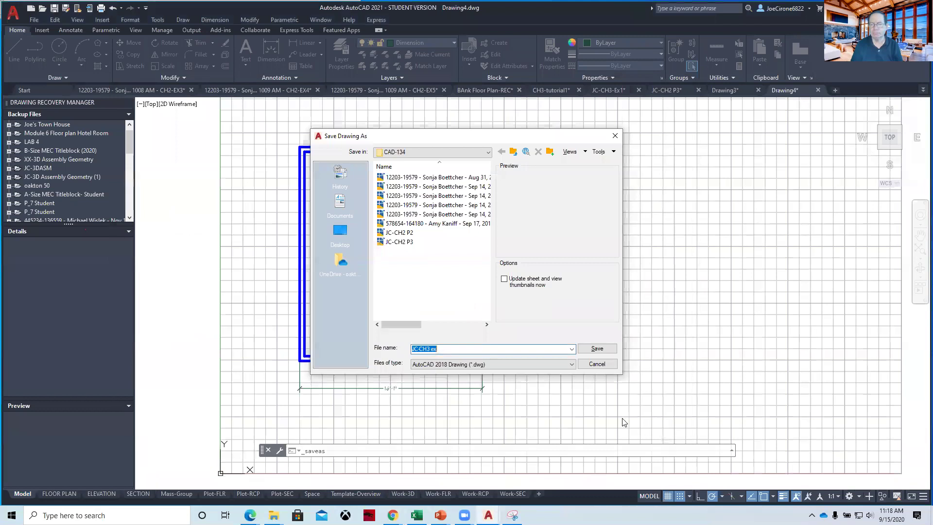
pyautogui.click(467, 349)
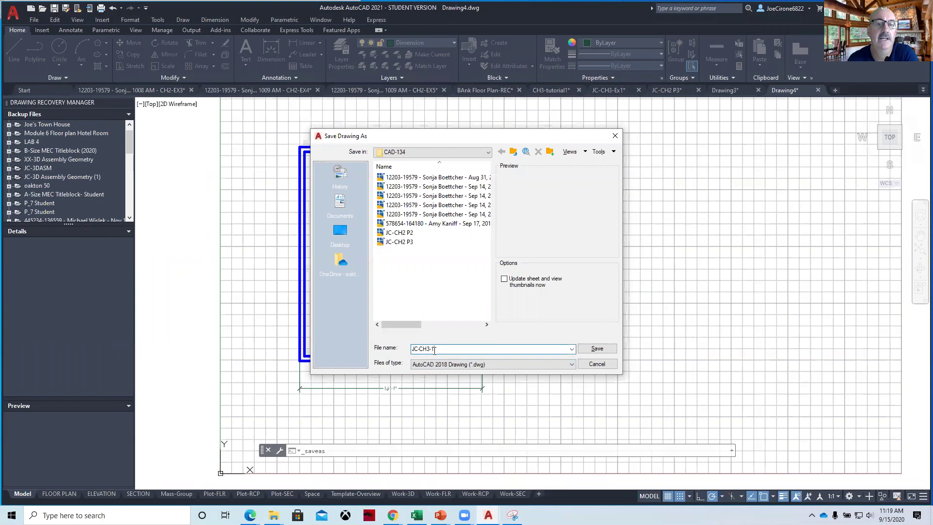
pyautogui.click(597, 348)
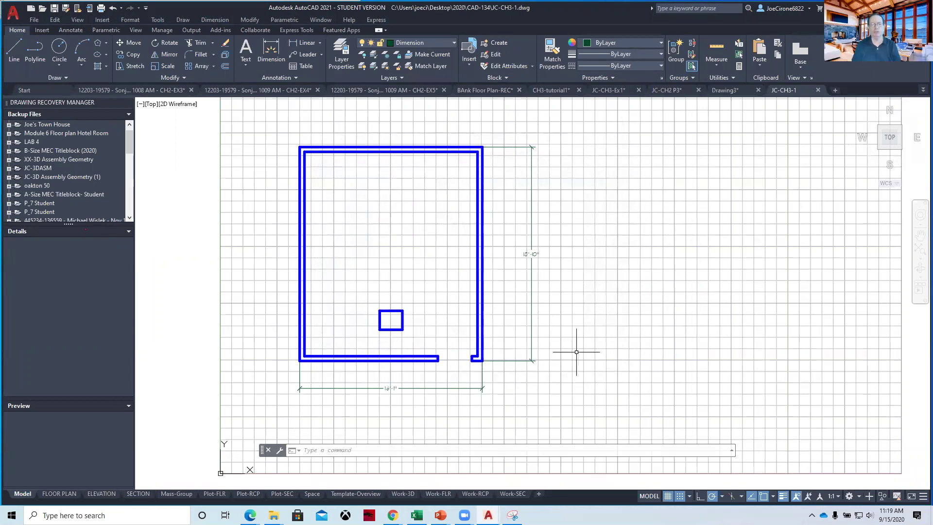
# Step: Look at the first page of the Project 3-11 PDF in Chrome again, and return to the JC-CH3-1 drawing in AutoCAD
pyautogui.moveTo(405, 500)
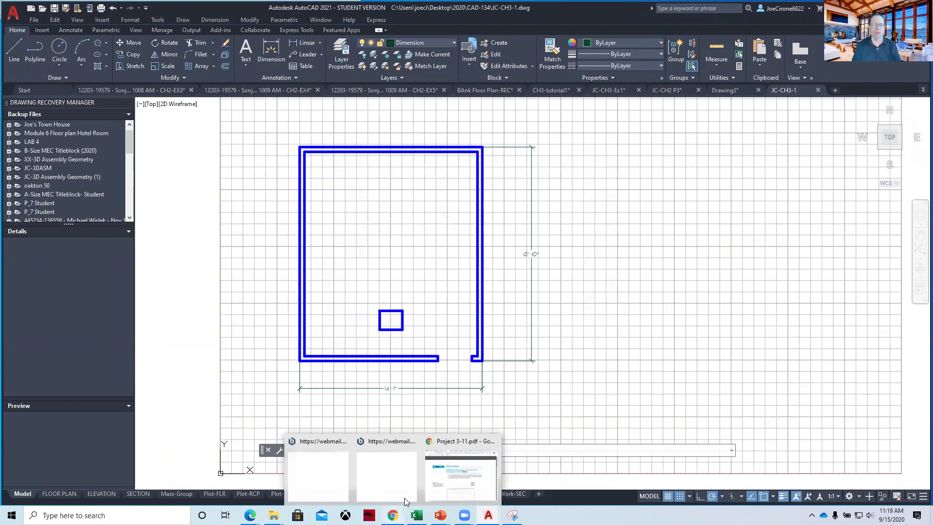
pyautogui.click(466, 474)
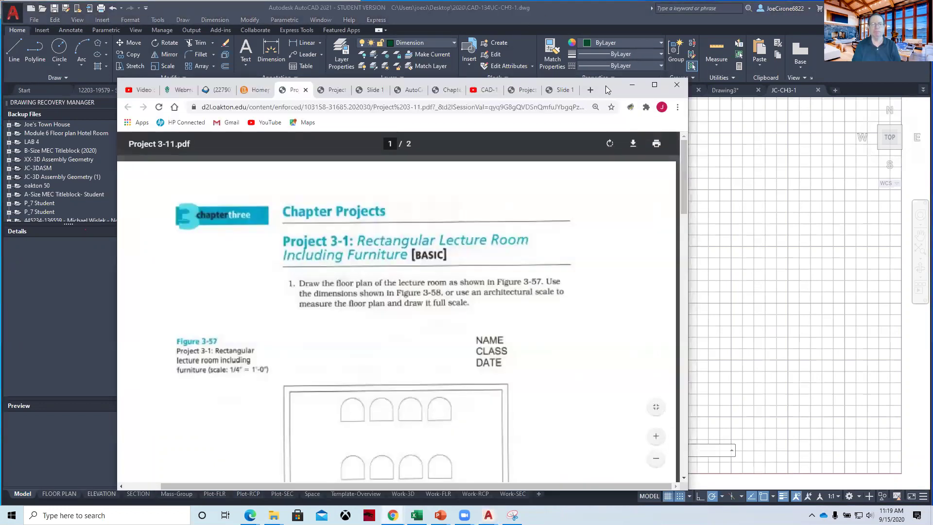
pyautogui.click(632, 85)
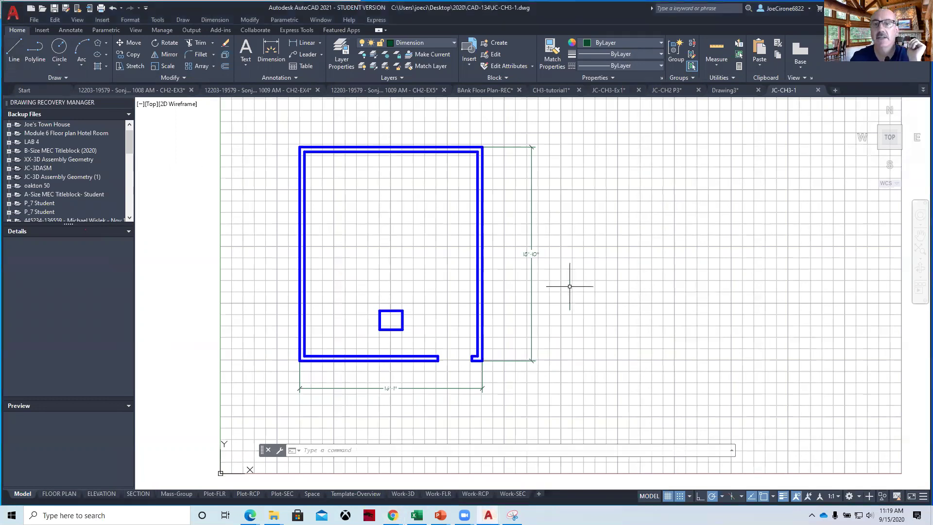
pyautogui.click(14, 49)
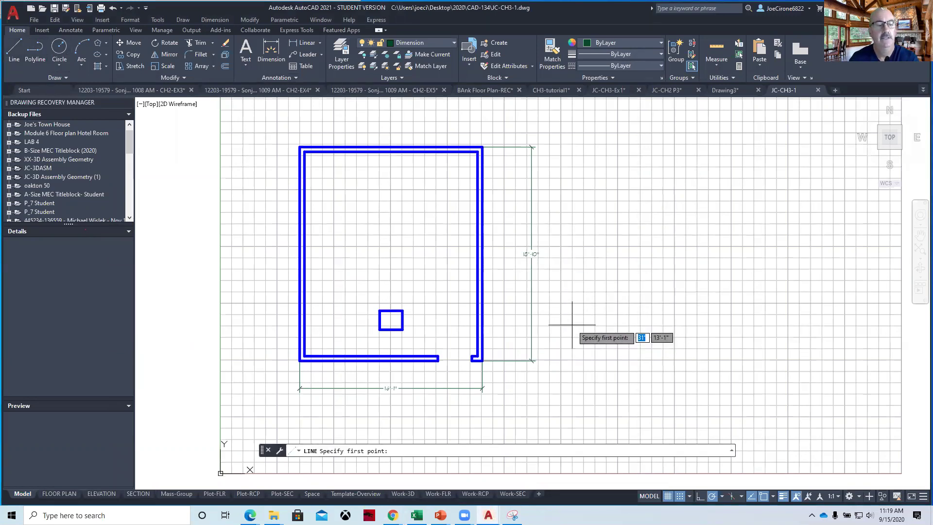
pyautogui.press('Escape')
pyautogui.press('Escape')
# Step: Make the Furniture layer current and change its color to index color 210
pyautogui.click(445, 41)
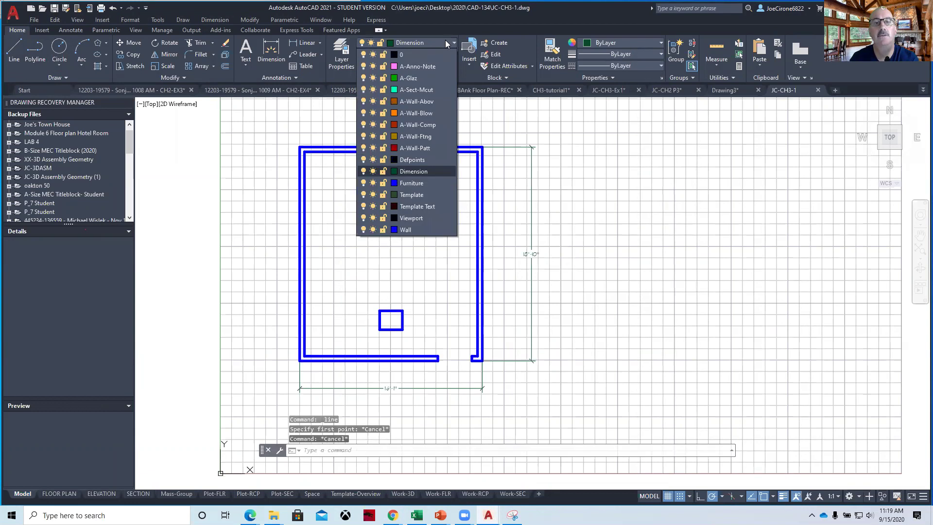
pyautogui.click(409, 184)
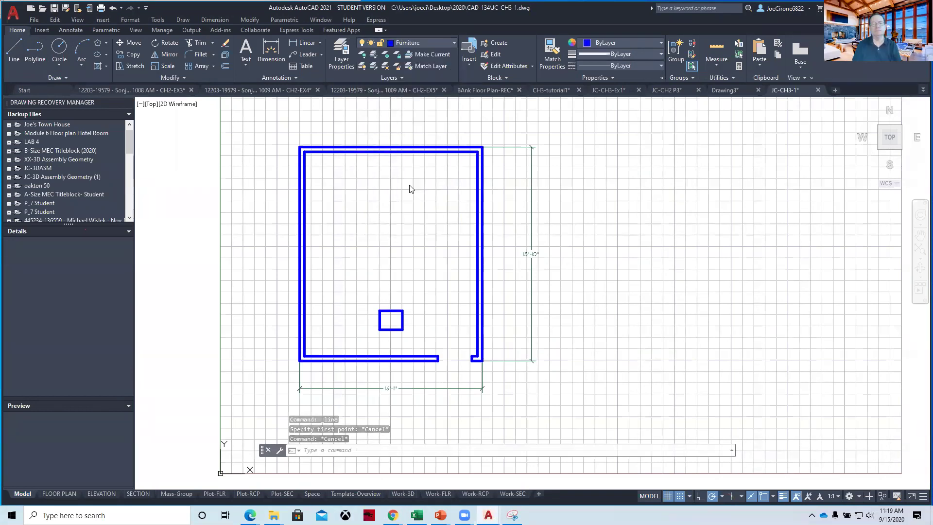
pyautogui.click(390, 43)
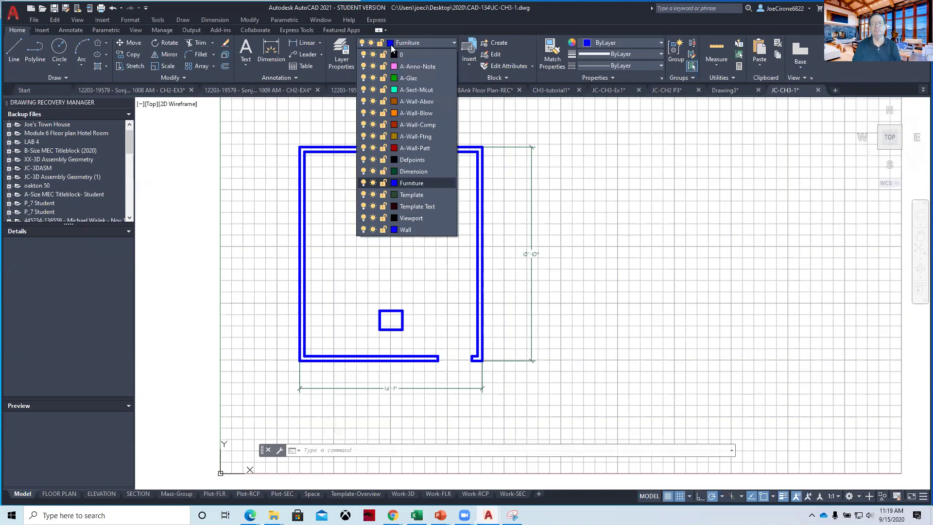
pyautogui.click(394, 183)
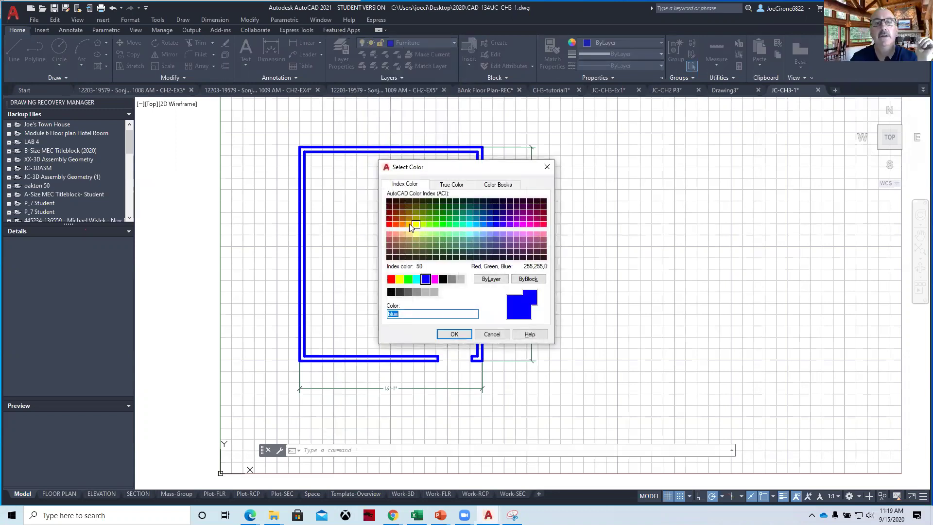
pyautogui.click(524, 225)
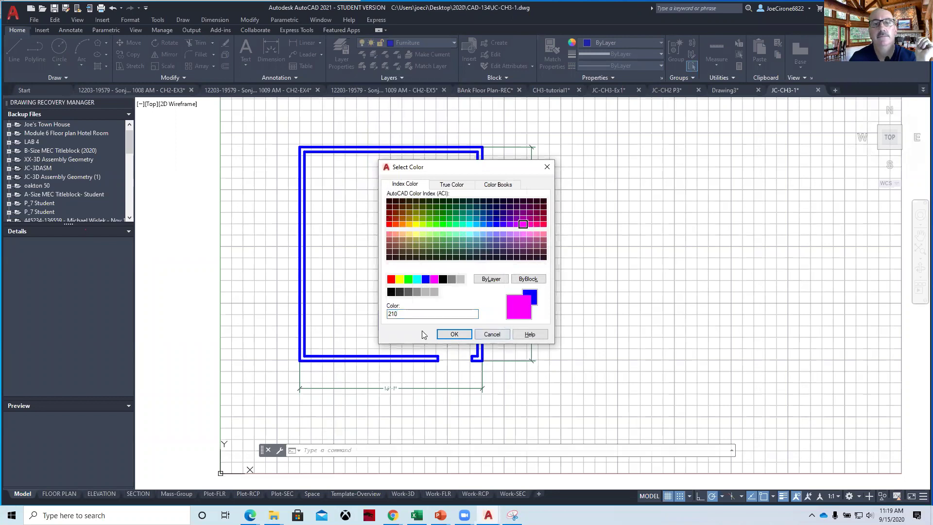
pyautogui.click(451, 333)
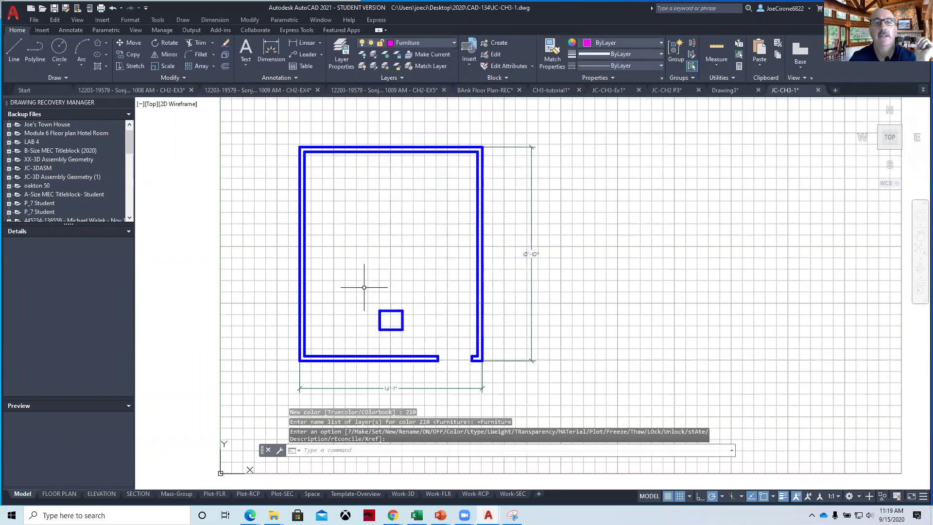
# Step: Draw a closed 1'-8" square chair outline with the Line tool inside the room, above and to the right of the inner rectangle
pyautogui.click(14, 48)
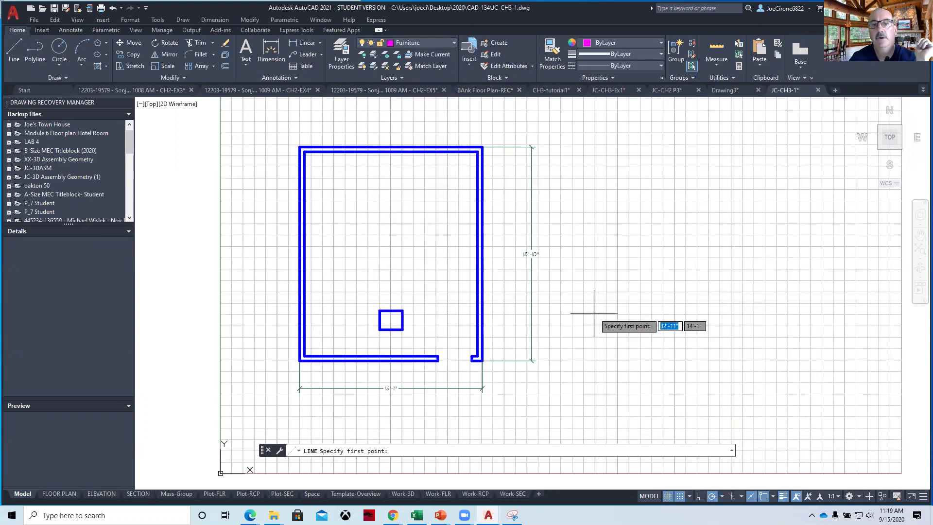
pyautogui.scroll(4, 408, 270)
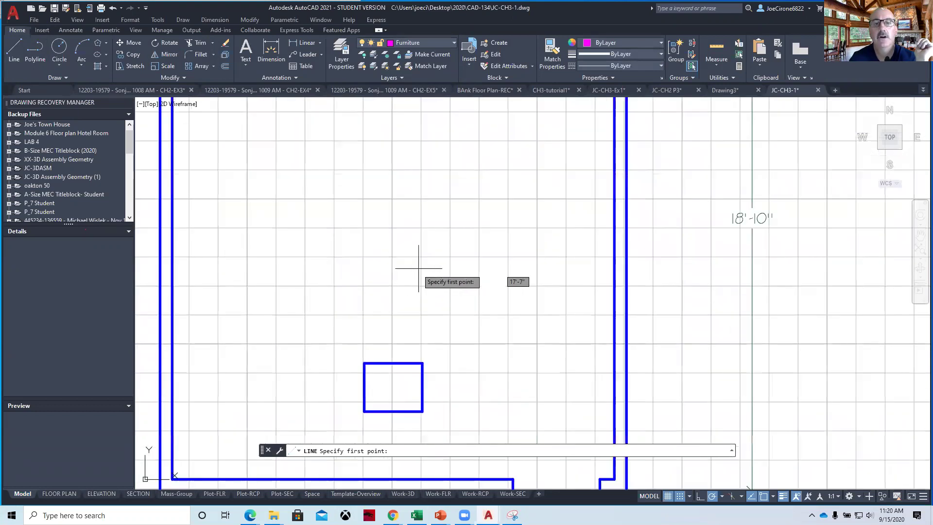
pyautogui.click(488, 303)
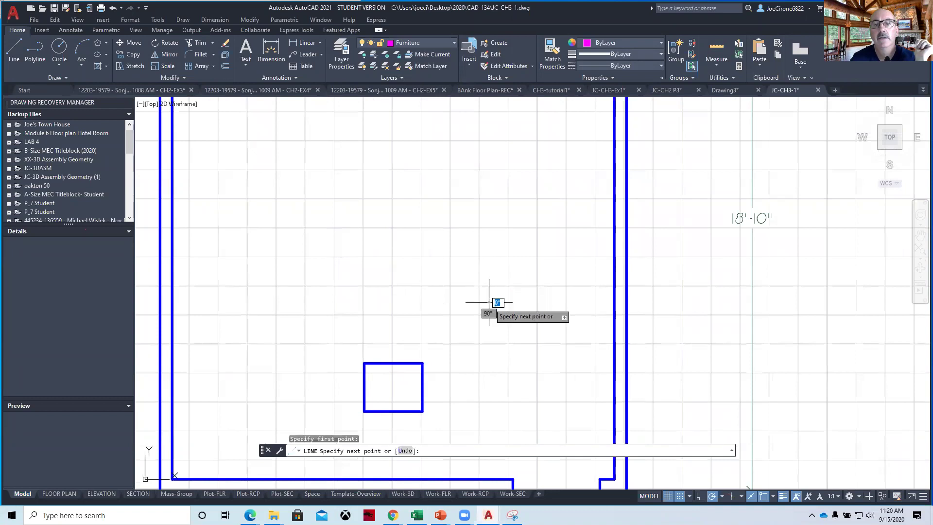
pyautogui.click(537, 302)
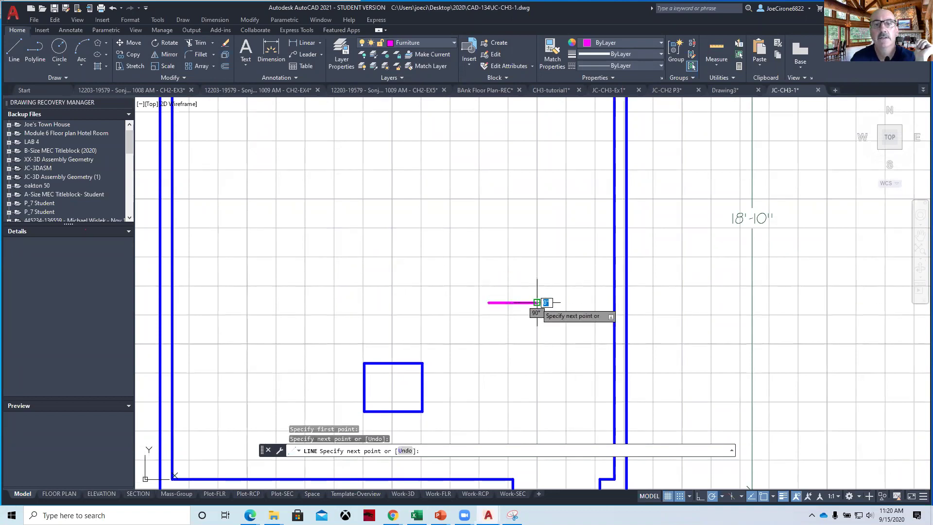
pyautogui.click(537, 253)
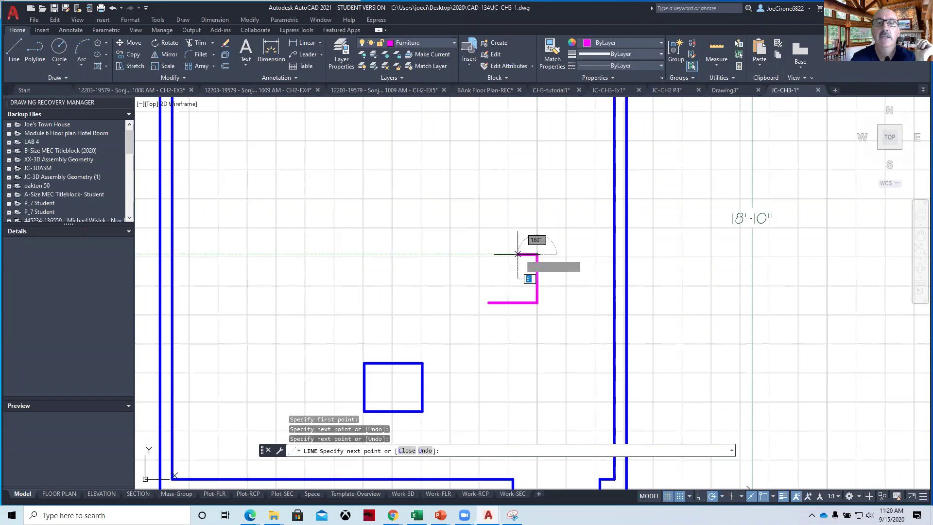
pyautogui.click(487, 254)
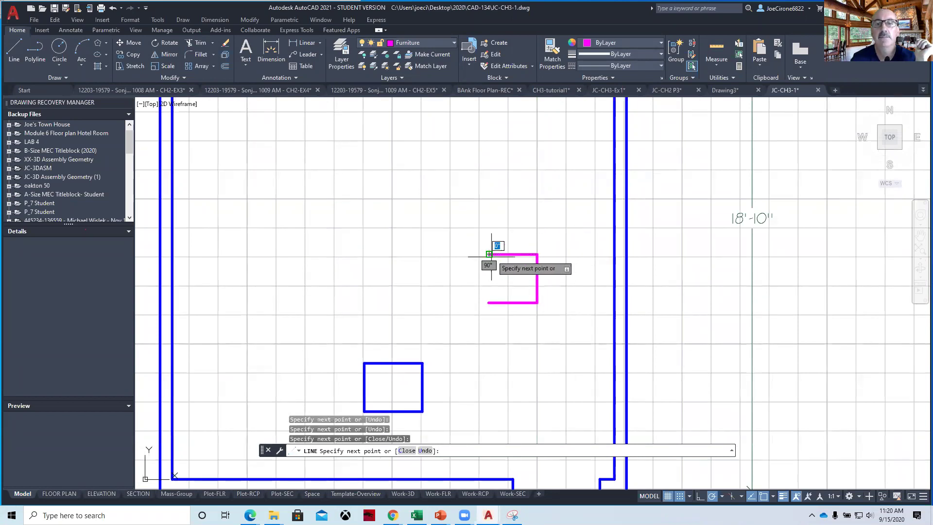
pyautogui.scroll(-4, 488, 255)
pyautogui.scroll(-1, 493, 258)
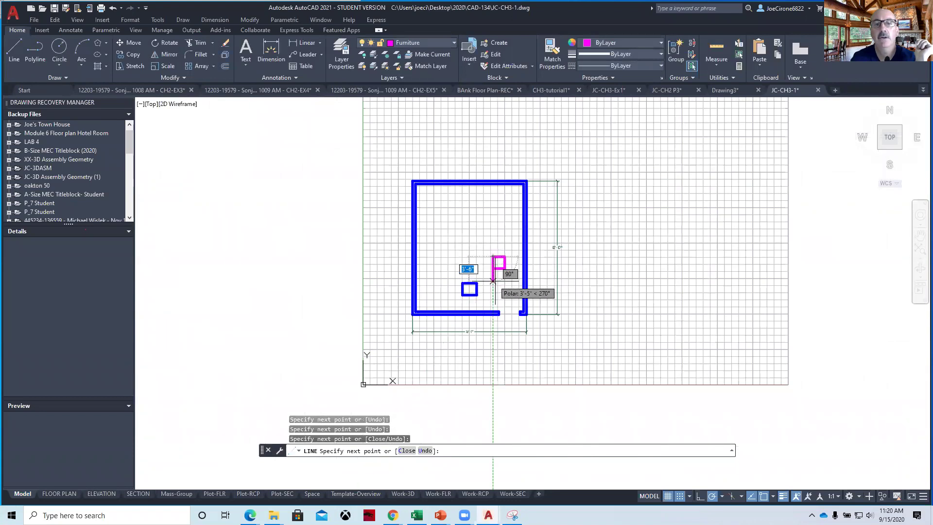
pyautogui.scroll(5, 501, 258)
pyautogui.scroll(4, 501, 258)
pyautogui.moveTo(493, 179); pyautogui.dragTo(410, 313, button='middle')
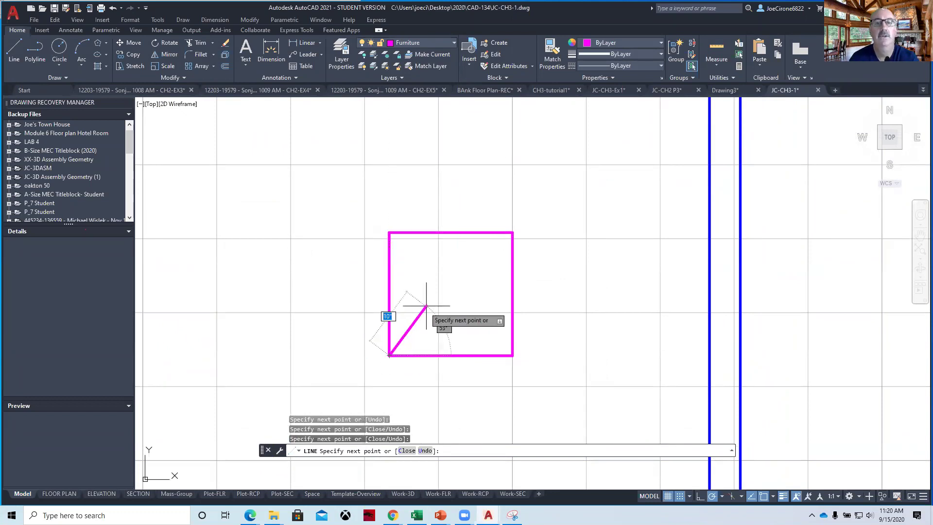
pyautogui.press('Escape')
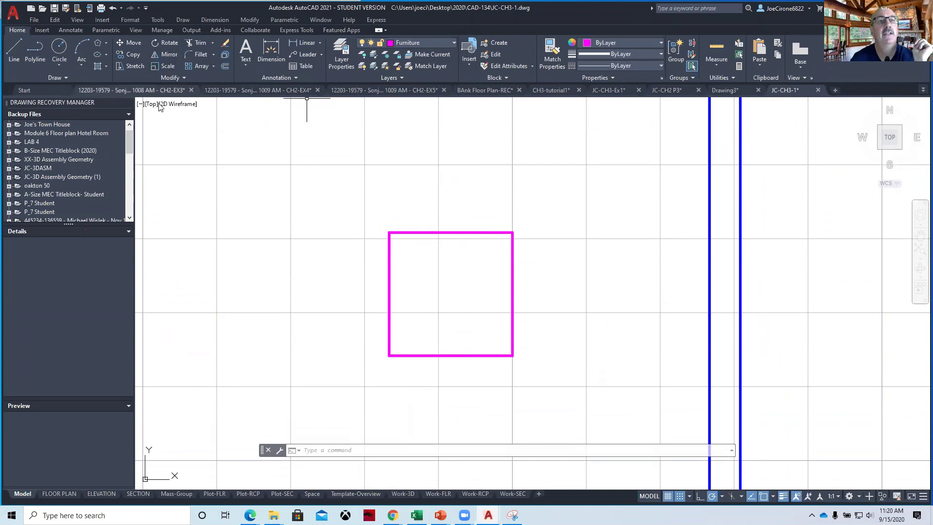
# Step: Fillet the upper-left corner of the chair square with a 10" radius
pyautogui.click(202, 55)
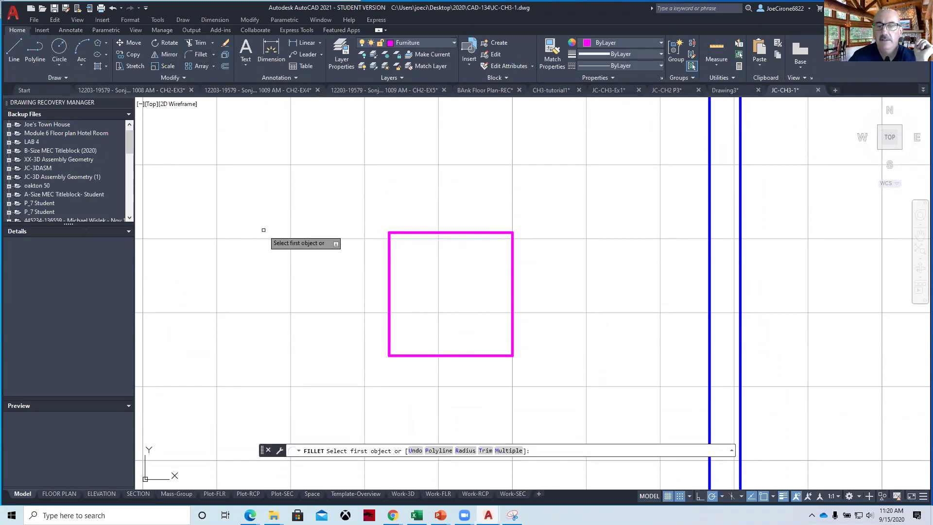
pyautogui.press('Down')
pyautogui.click(291, 275)
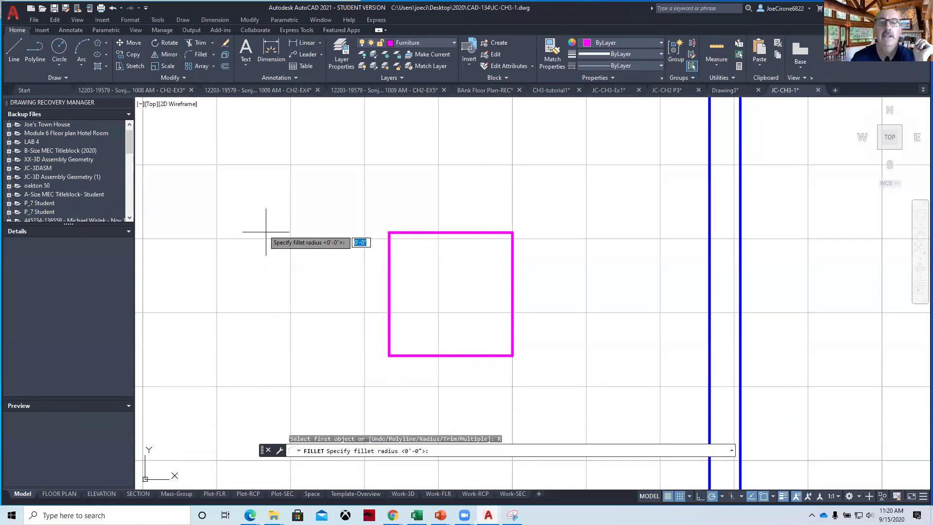
pyautogui.write('10')
pyautogui.press('Return')
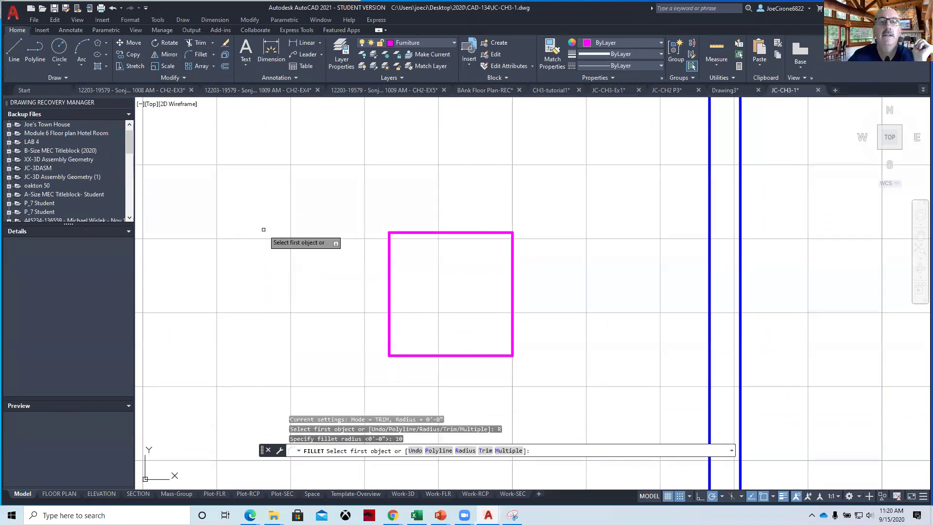
pyautogui.click(388, 266)
pyautogui.click(431, 232)
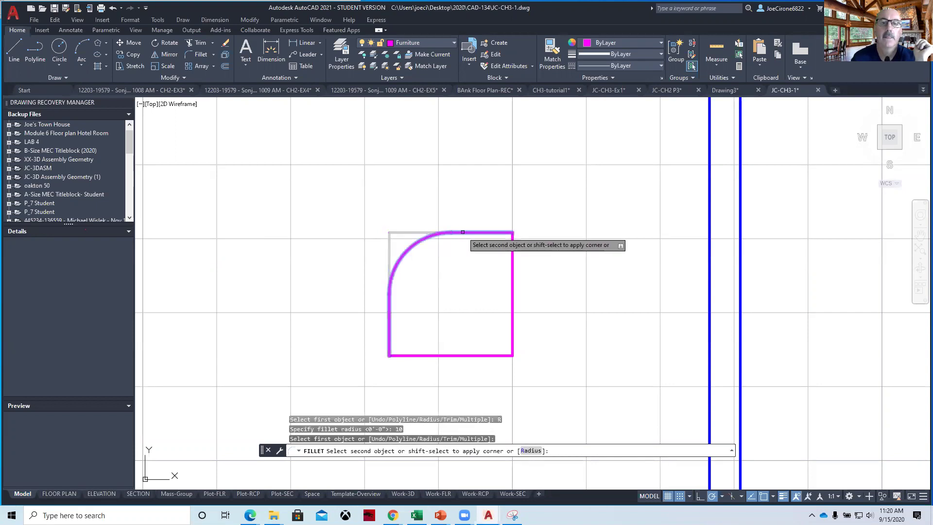
# Step: Fillet the upper-right corner of the chair outline with the same 10" radius
pyautogui.rightClick(476, 200)
pyautogui.click(502, 209)
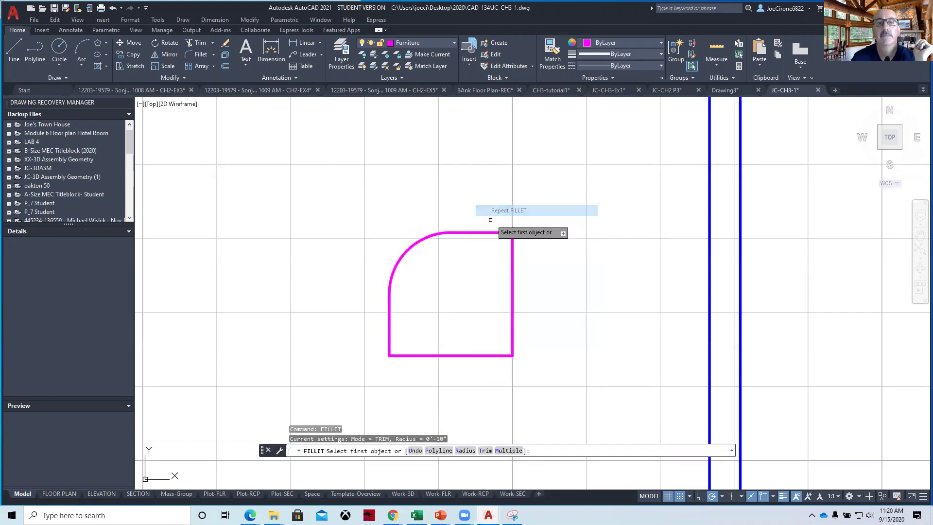
pyautogui.click(470, 233)
pyautogui.click(512, 288)
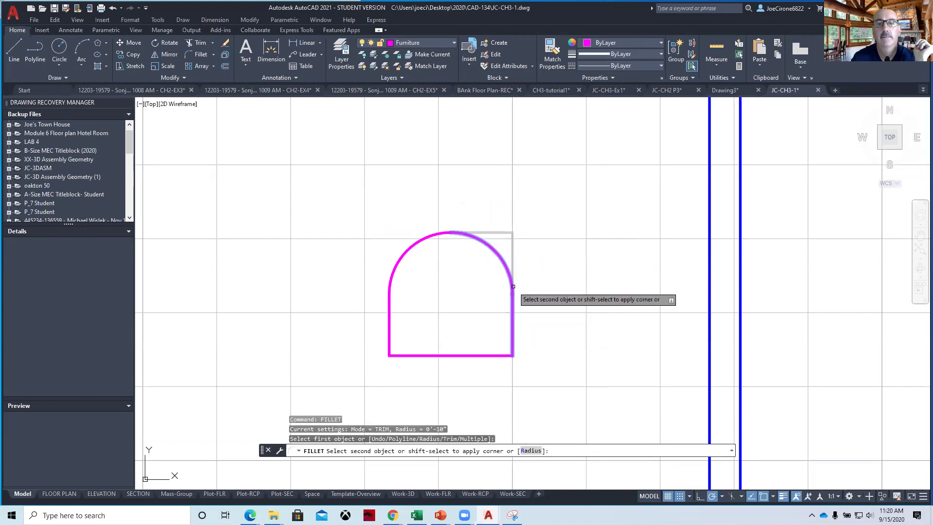
pyautogui.rightClick(548, 281)
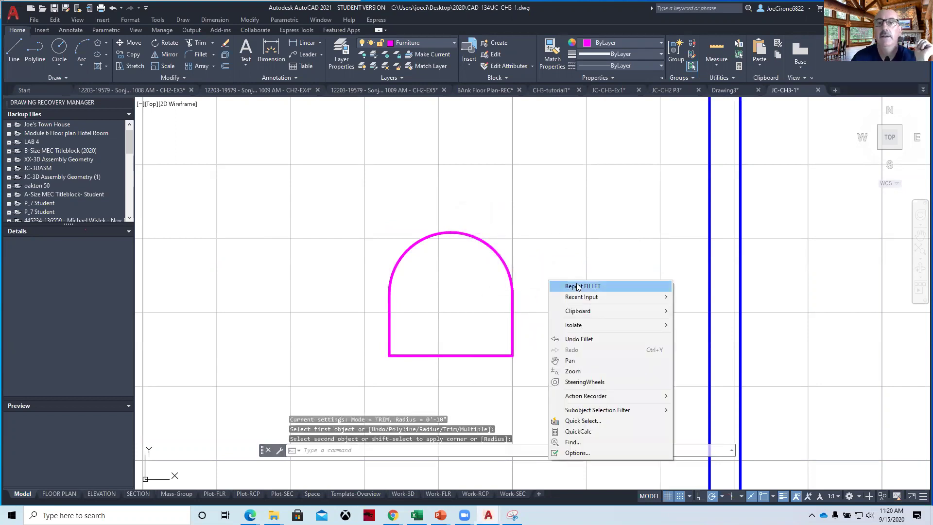
pyautogui.press('Escape')
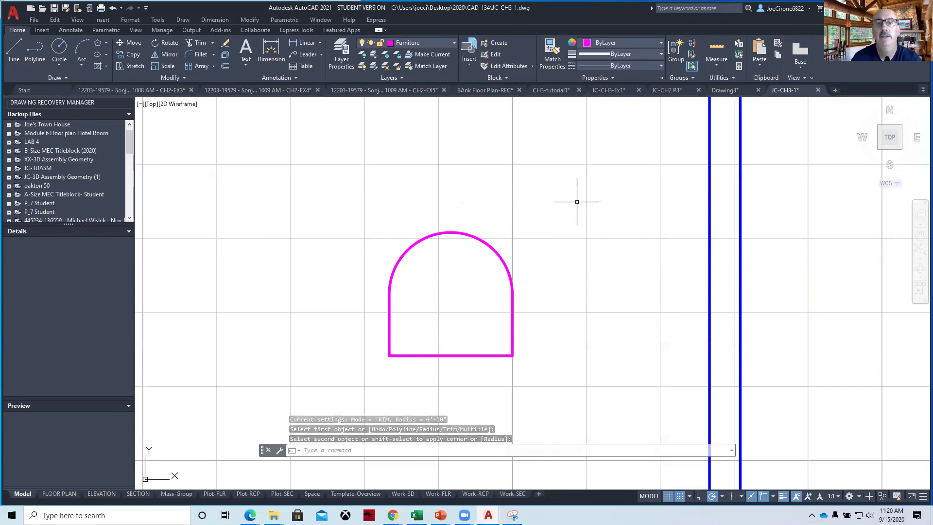
# Step: Check the chair spacing and wall distances in the Project 3-11 PDF in Chrome, and return to the AutoCAD drawing
pyautogui.scroll(-2, 575, 216)
pyautogui.scroll(-2, 586, 220)
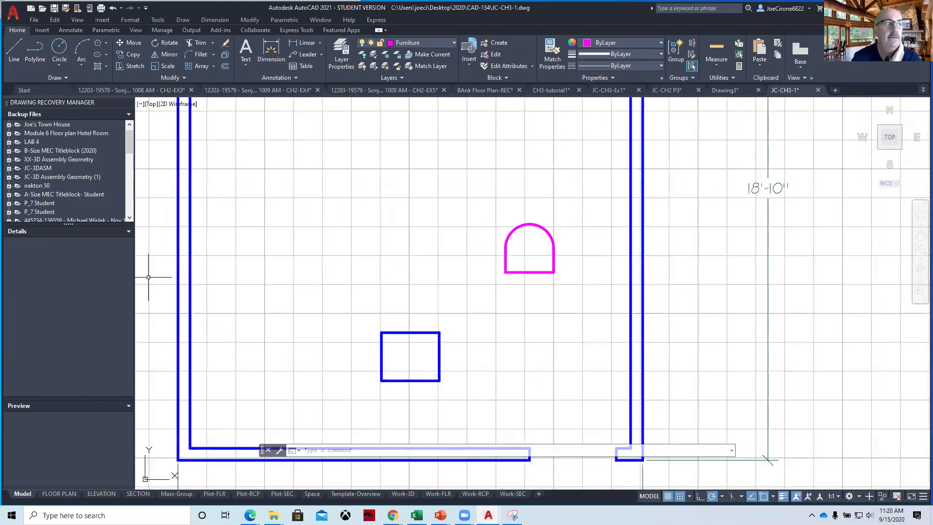
pyautogui.hotkey('alt', 'Tab')
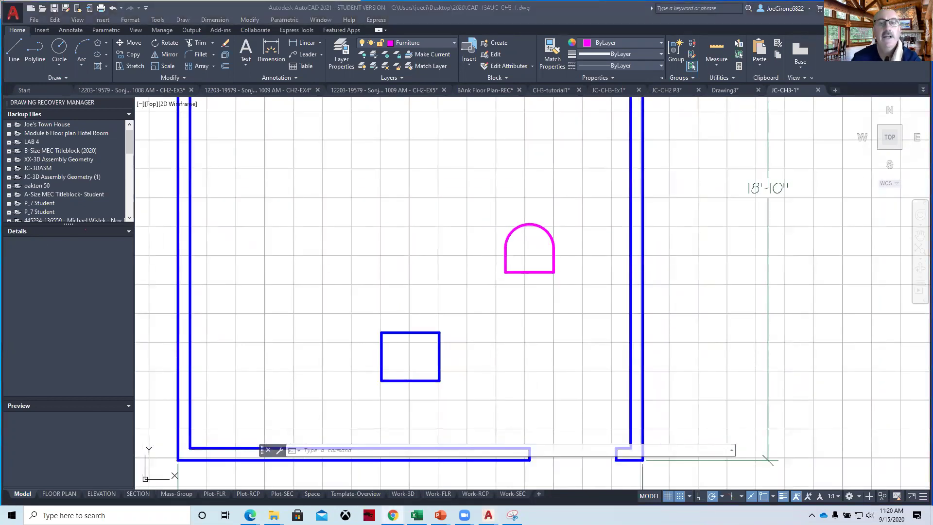
pyautogui.moveTo(0, 100); pyautogui.dragTo(649, 99)
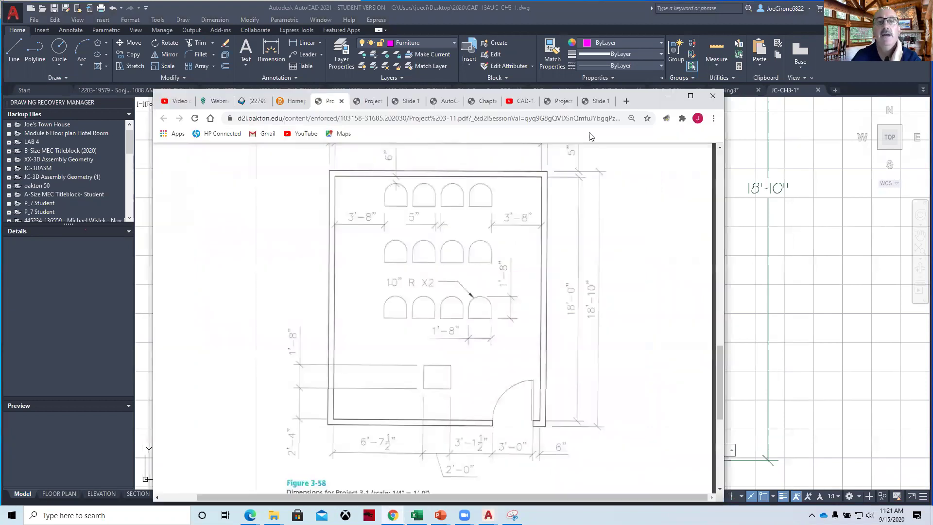
pyautogui.click(690, 96)
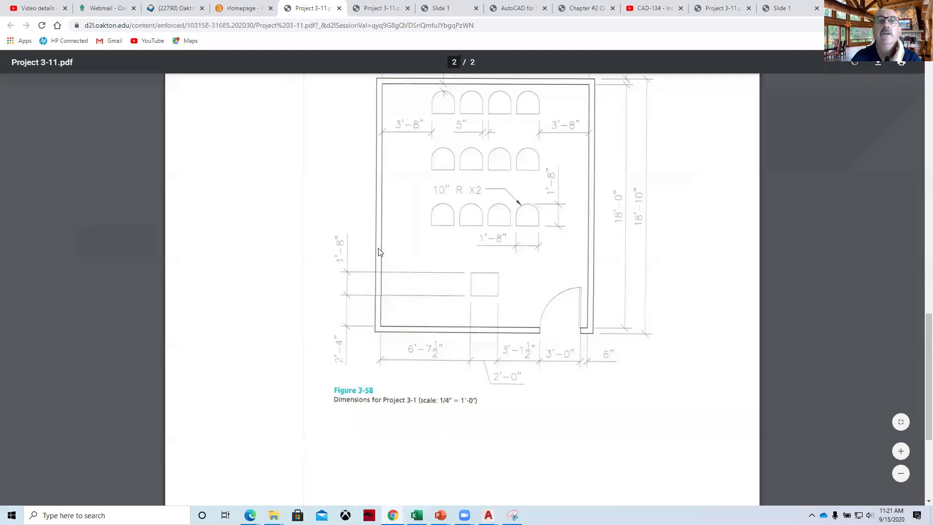
pyautogui.scroll(3, 470, 160)
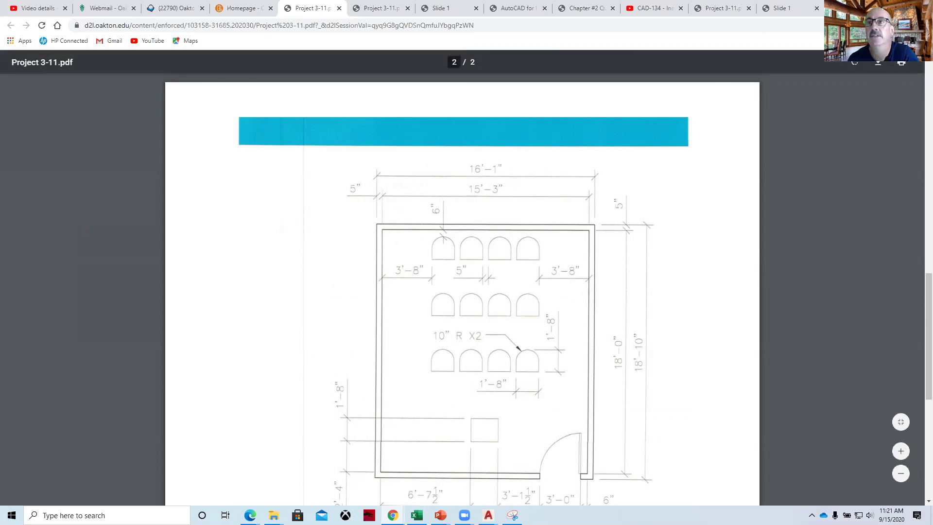
pyautogui.hotkey('alt', 'Tab')
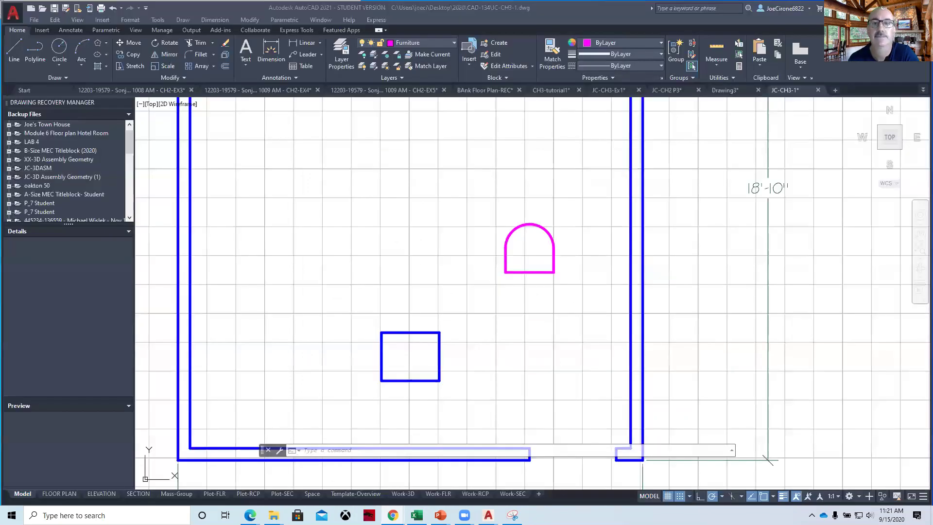
# Step: Offset the inner line of the top wall 6" downward into the room
pyautogui.scroll(-2, 399, 188)
pyautogui.moveTo(389, 191)
pyautogui.mouseDown(button='middle')
pyautogui.moveTo(404, 317)
pyautogui.moveTo(403, 305)
pyautogui.mouseUp(button='middle')
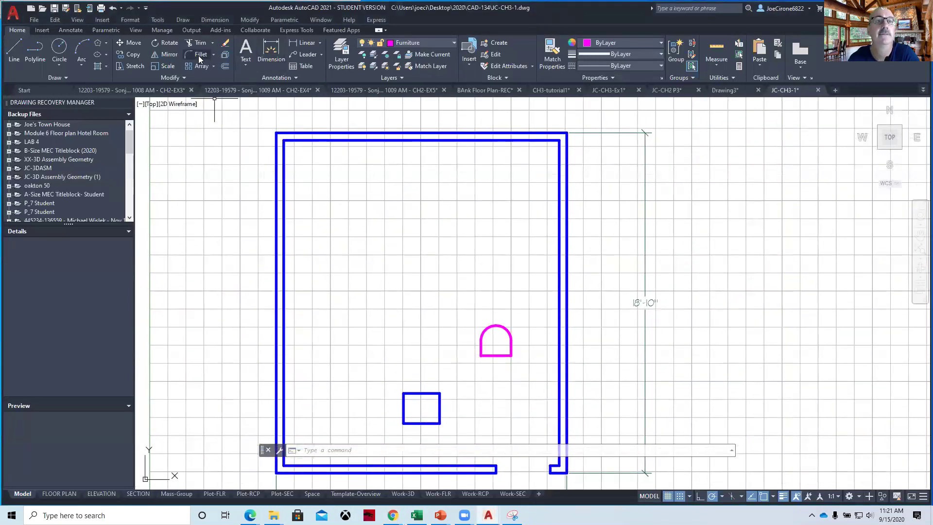
pyautogui.click(225, 66)
pyautogui.write('6')
pyautogui.press('Return')
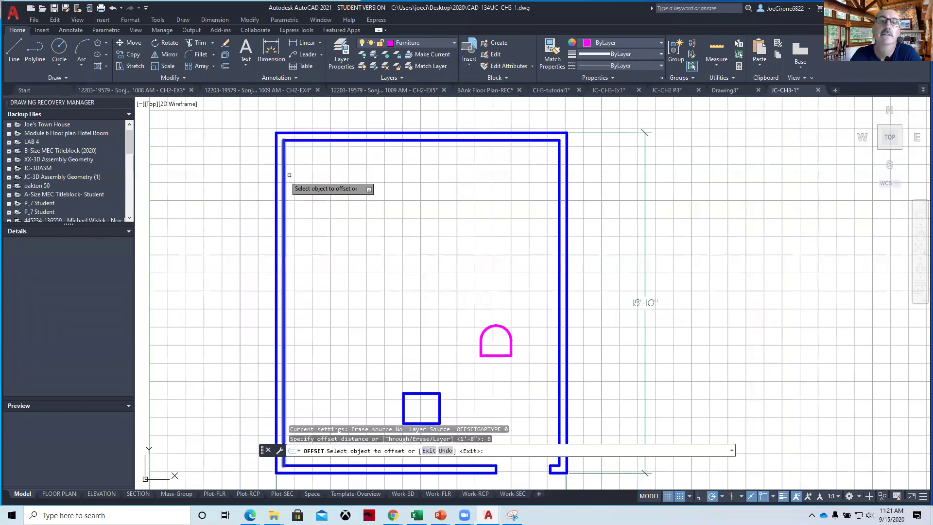
pyautogui.click(375, 141)
pyautogui.click(374, 185)
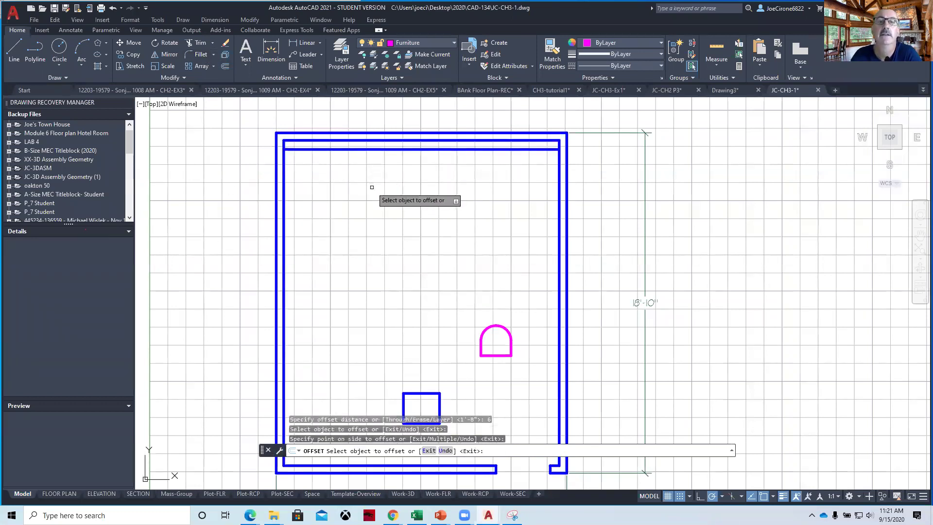
pyautogui.rightClick(369, 191)
pyautogui.click(392, 195)
# Step: Offset the inner line of the left wall 3'-8" to the right into the room
pyautogui.rightClick(407, 188)
pyautogui.click(428, 192)
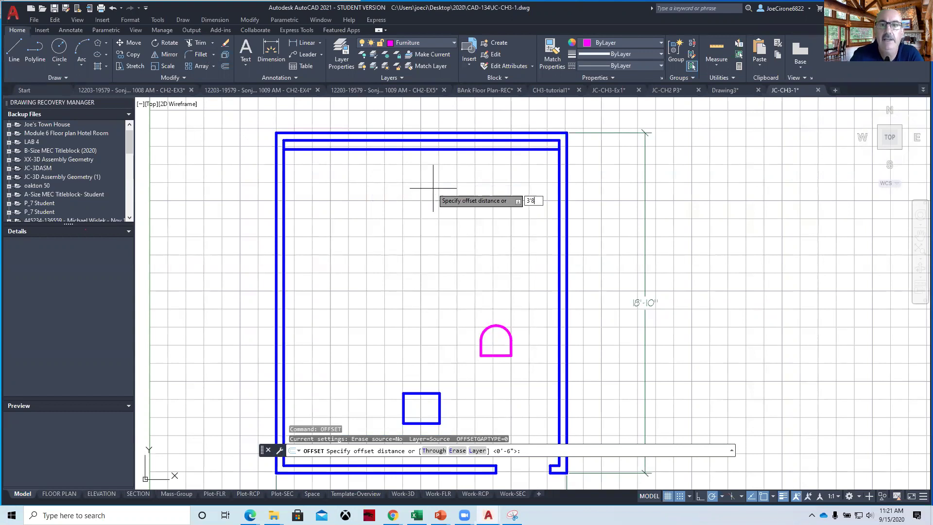
pyautogui.press('Return')
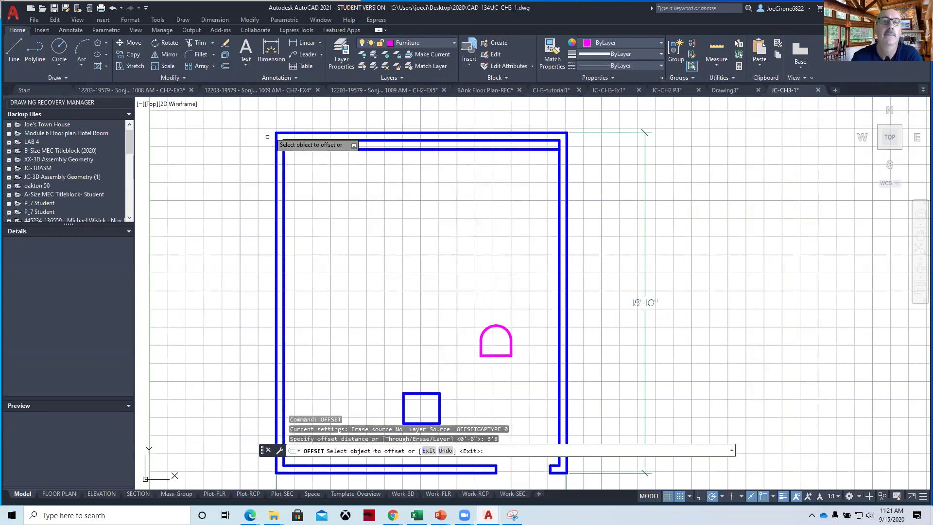
pyautogui.click(281, 181)
pyautogui.click(431, 220)
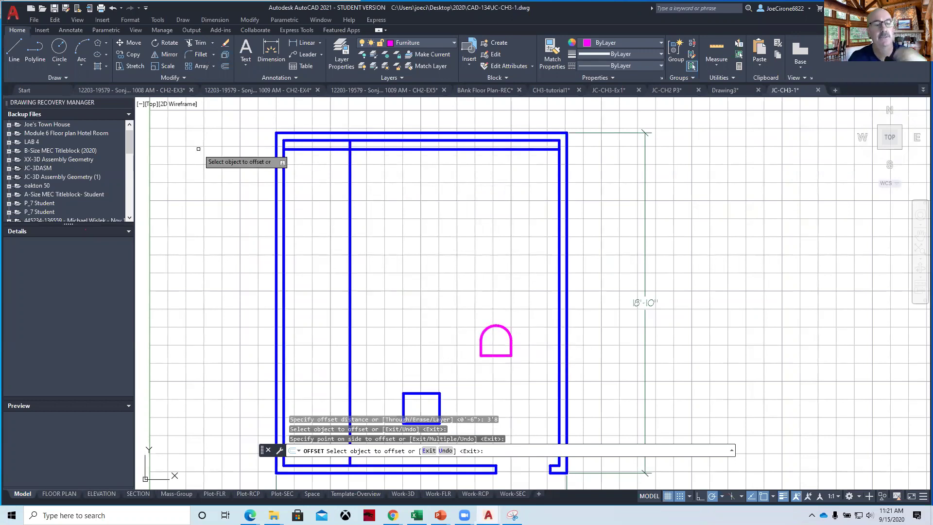
# Step: Move the chair by the top of its arc, object snap off, until it touches the top-wall guide line and the vertical guide line
pyautogui.press('Escape')
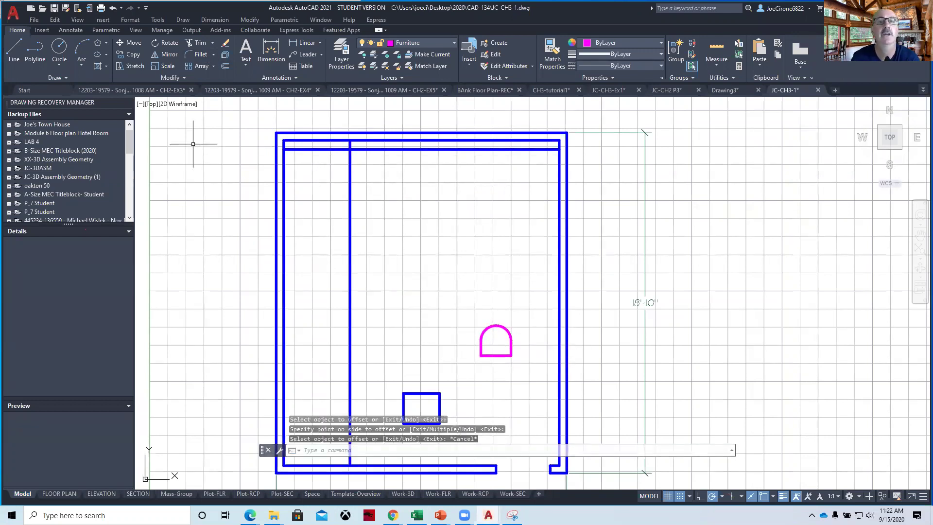
pyautogui.click(134, 43)
pyautogui.click(464, 316)
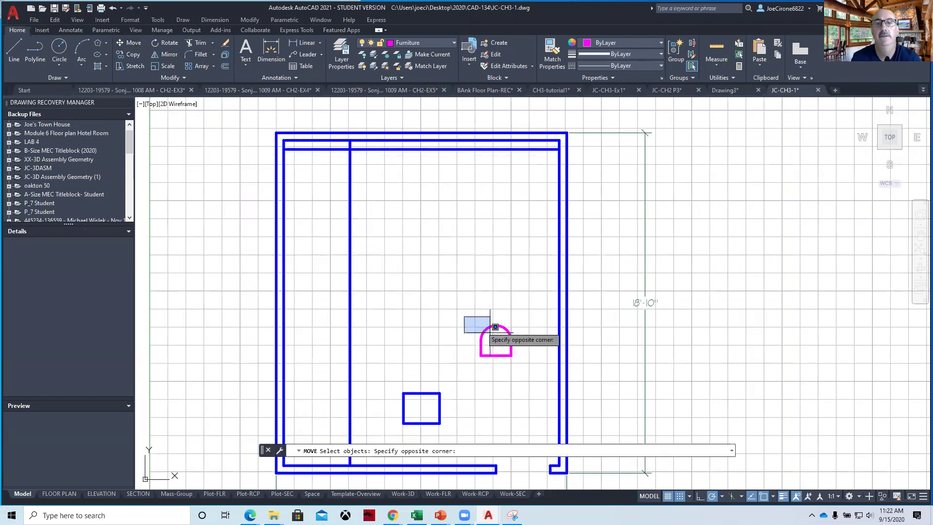
pyautogui.click(525, 374)
pyautogui.press('Return')
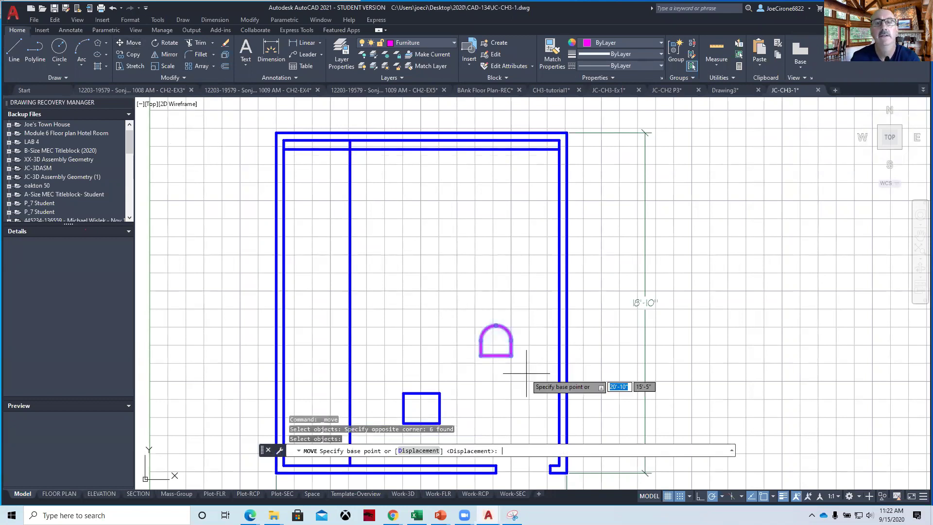
pyautogui.click(500, 325)
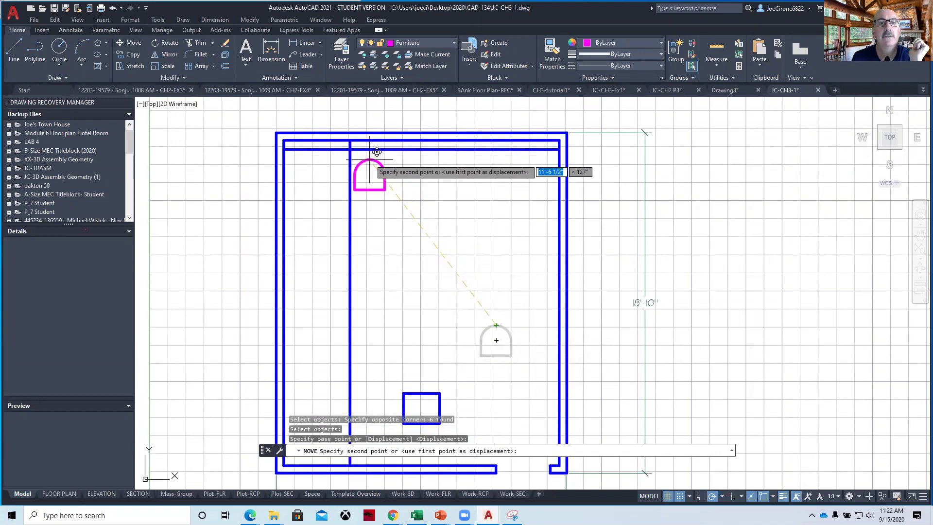
pyautogui.scroll(3, 374, 149)
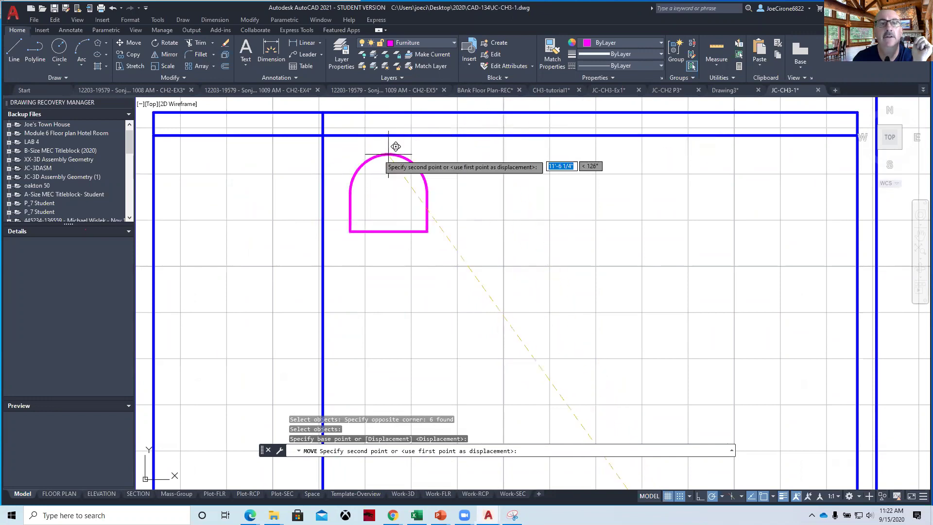
pyautogui.click(763, 496)
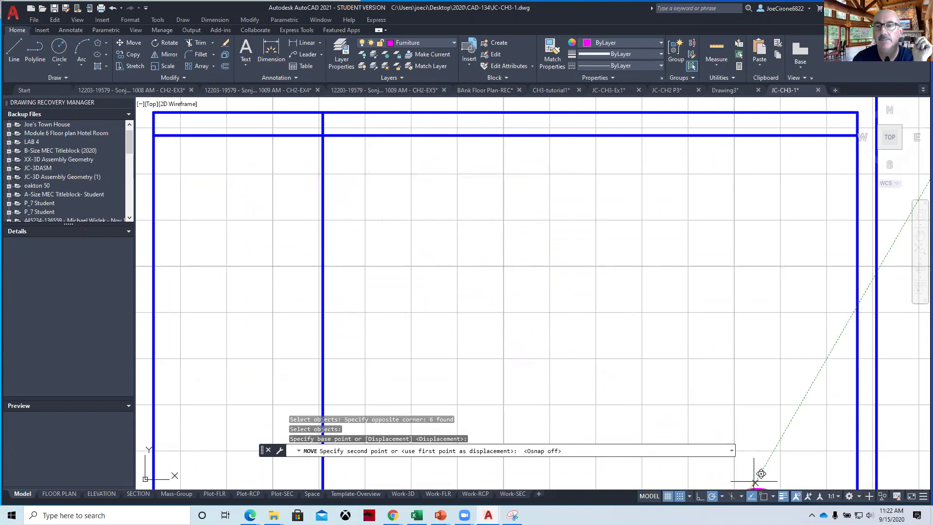
pyautogui.click(362, 135)
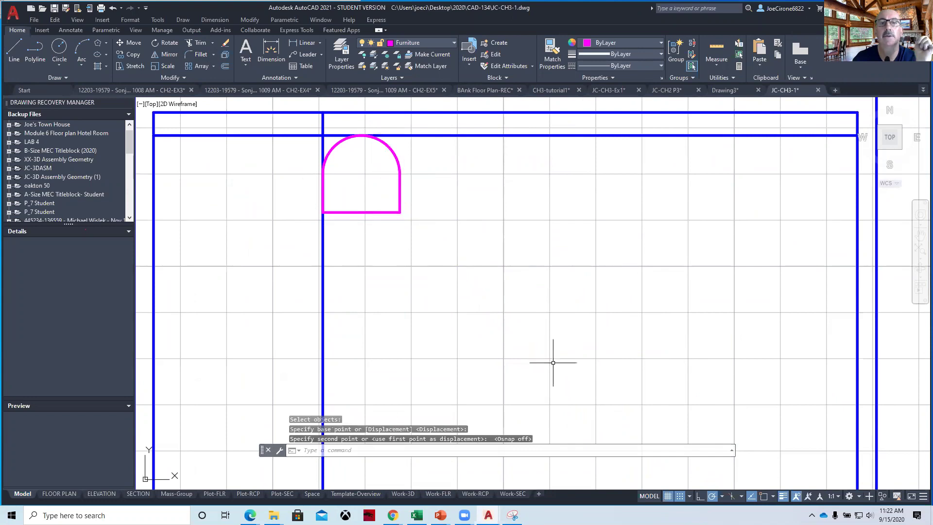
pyautogui.press('Escape')
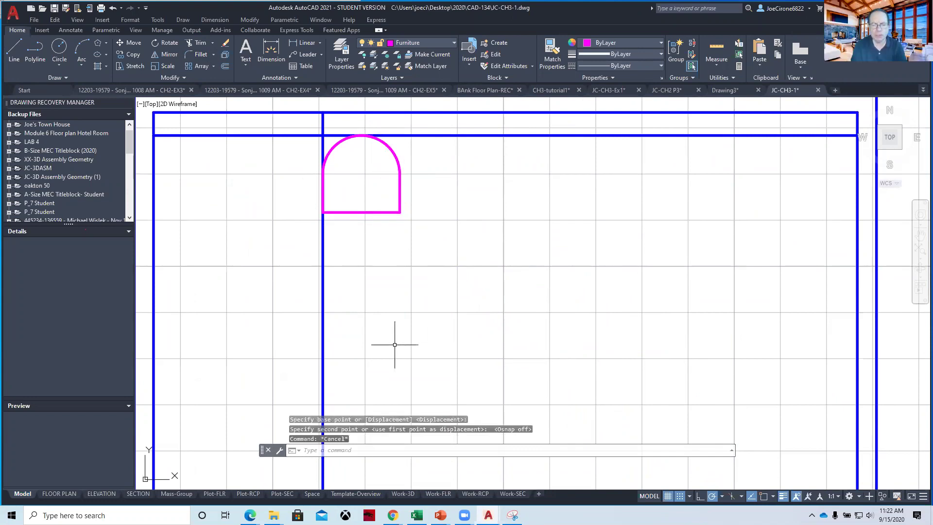
# Step: Check the chair rows and spacing in the Project 3-11 PDF in Chrome, and return to the AutoCAD drawing
pyautogui.scroll(-5, 396, 342)
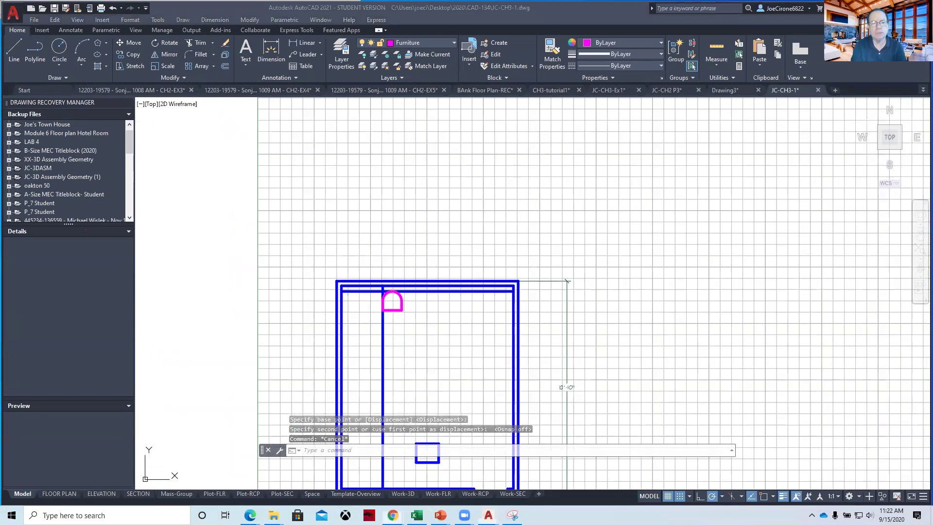
pyautogui.click(642, 65)
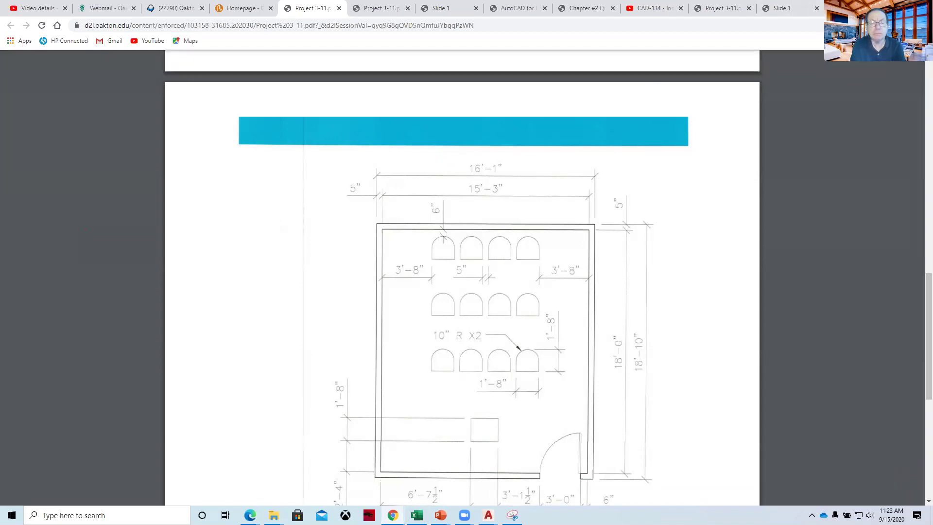
pyautogui.hotkey('alt', 'Tab')
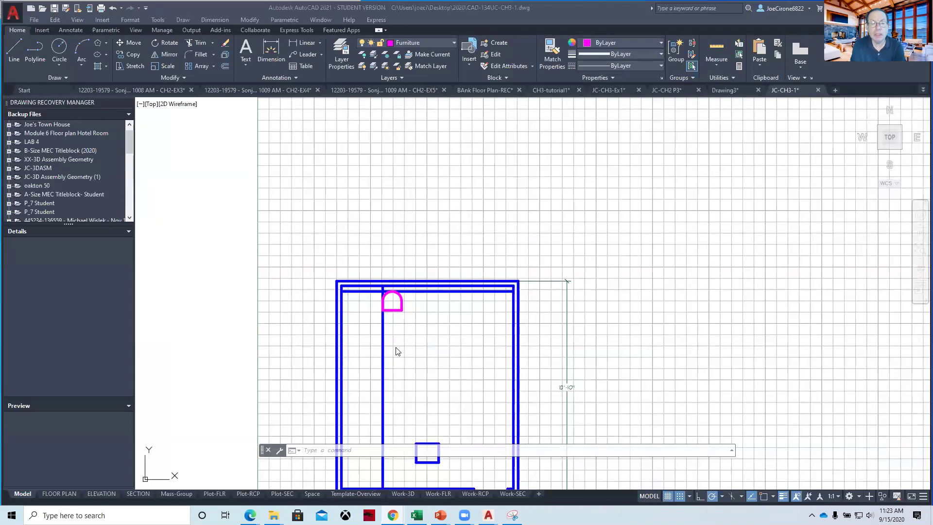
# Step: Offset the horizontal guide line at the chair's top 1'-8" downward, so it runs along the chair's base
pyautogui.scroll(4, 396, 350)
pyautogui.scroll(-2, 454, 298)
pyautogui.moveTo(450, 314)
pyautogui.mouseDown(button='middle')
pyautogui.moveTo(551, 225)
pyautogui.moveTo(544, 233)
pyautogui.mouseUp(button='middle')
pyautogui.scroll(-1, 540, 231)
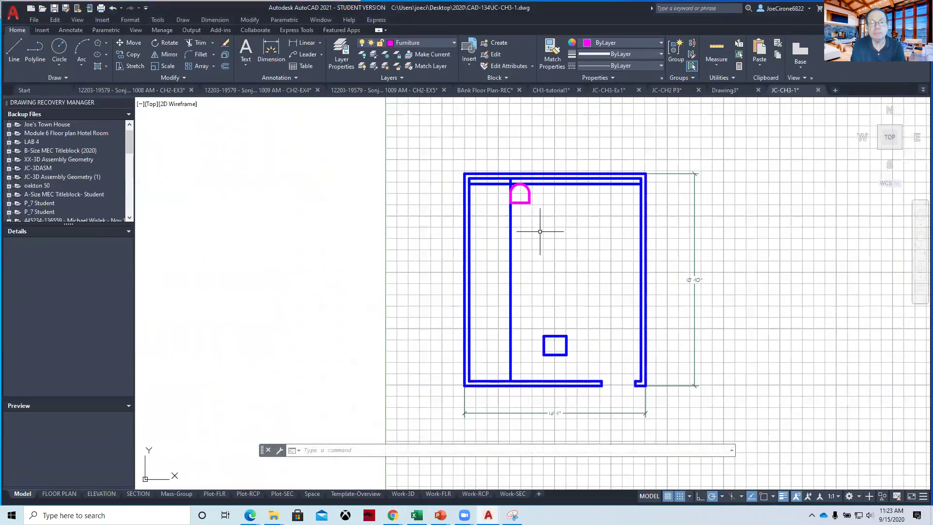
pyautogui.click(225, 65)
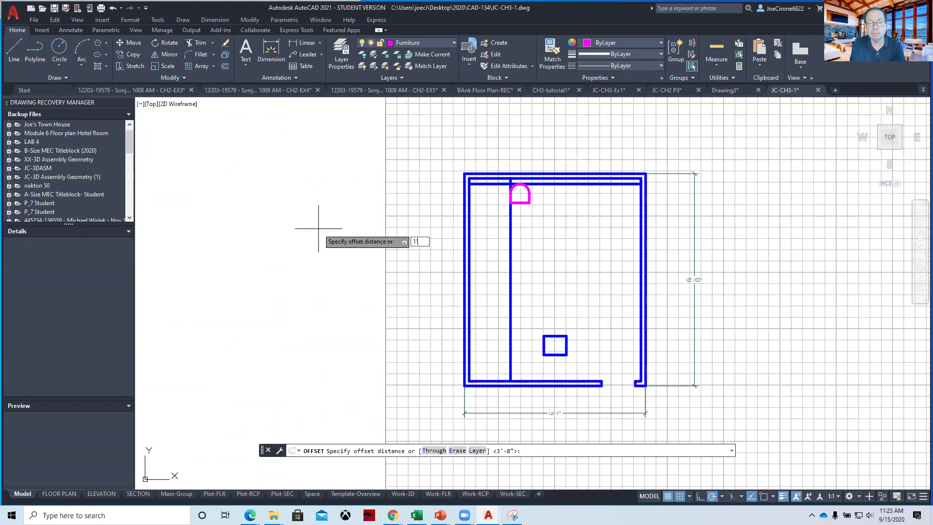
pyautogui.press('Return')
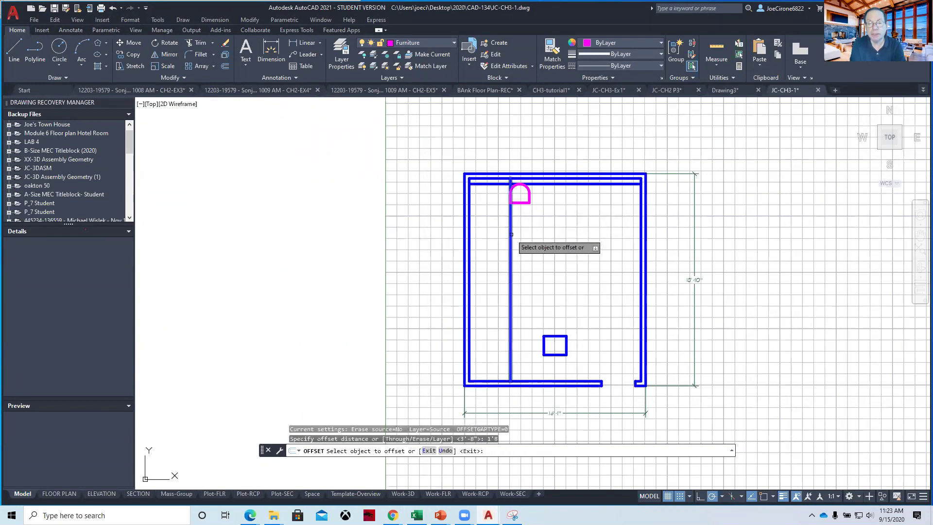
pyautogui.click(563, 182)
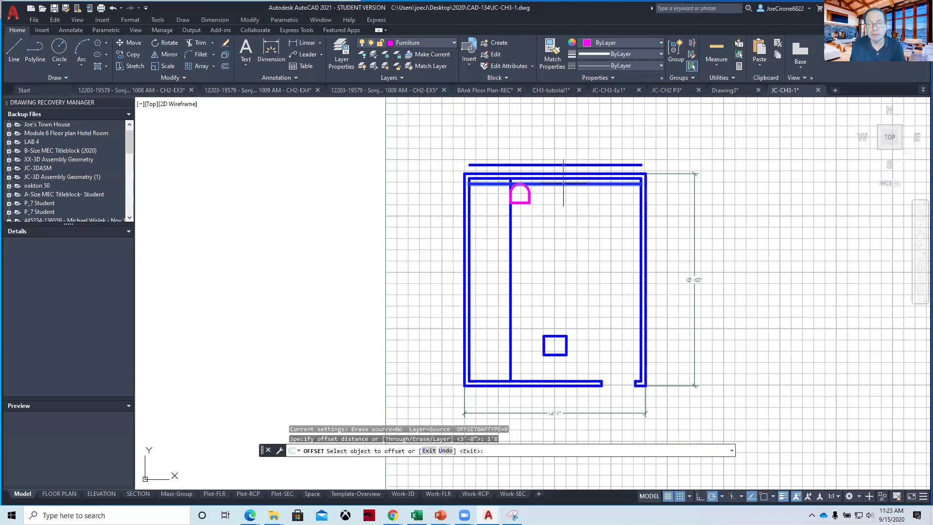
pyautogui.click(561, 221)
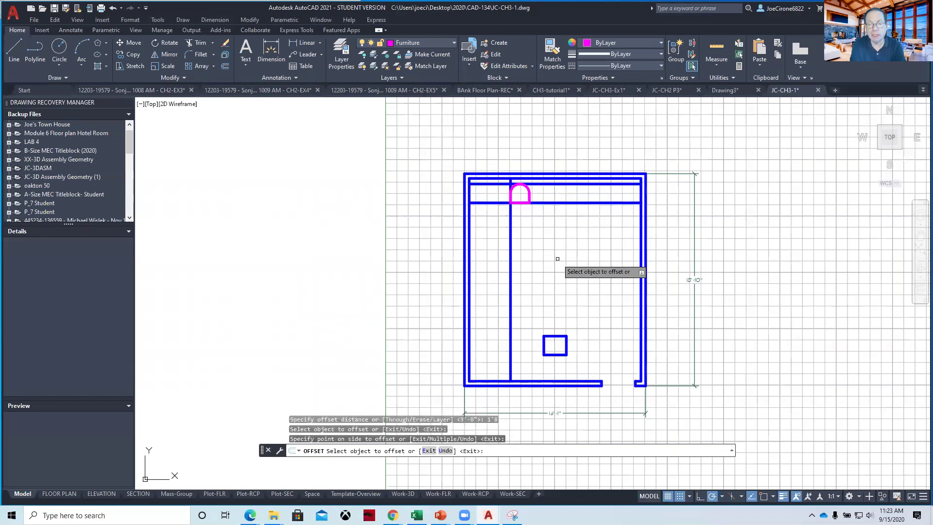
pyautogui.scroll(5, 558, 259)
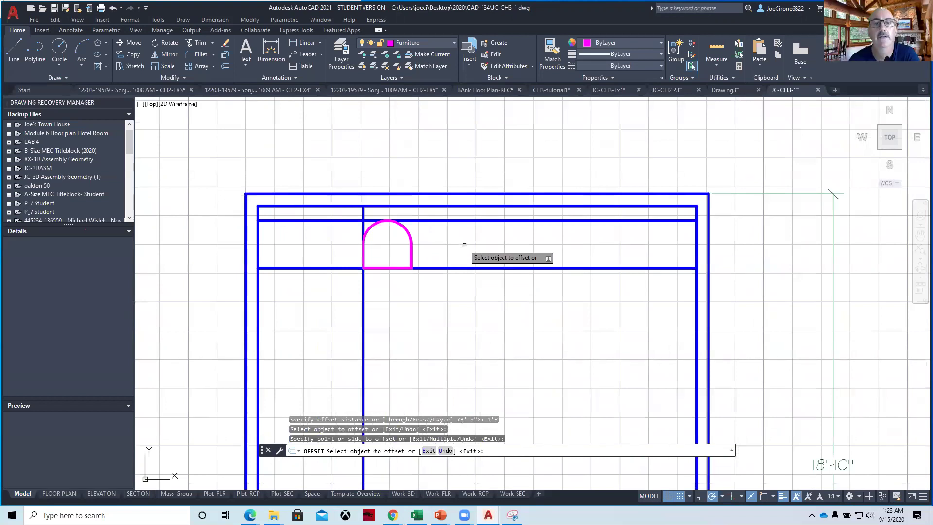
pyautogui.press('Escape')
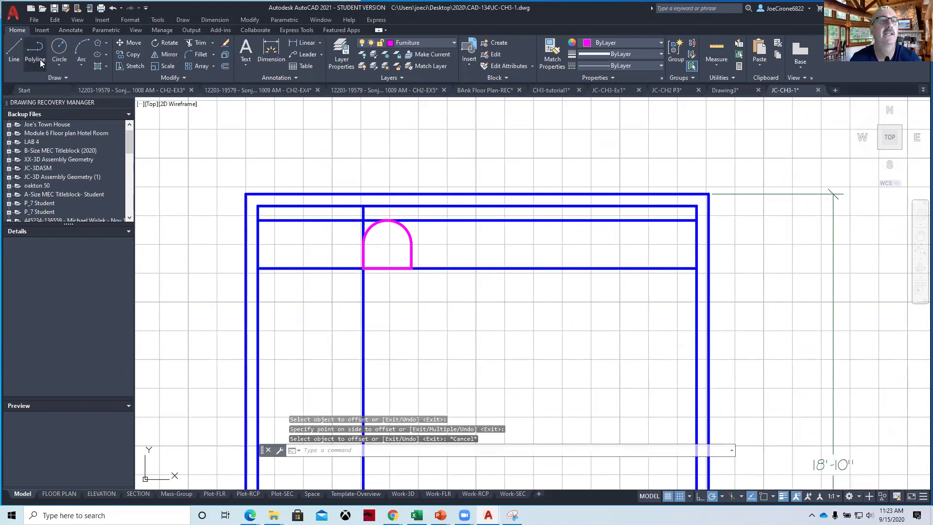
# Step: Copy the whole chair outline from its lower-left corner to the right along the base guide line, leaving a 5" gap
pyautogui.click(134, 55)
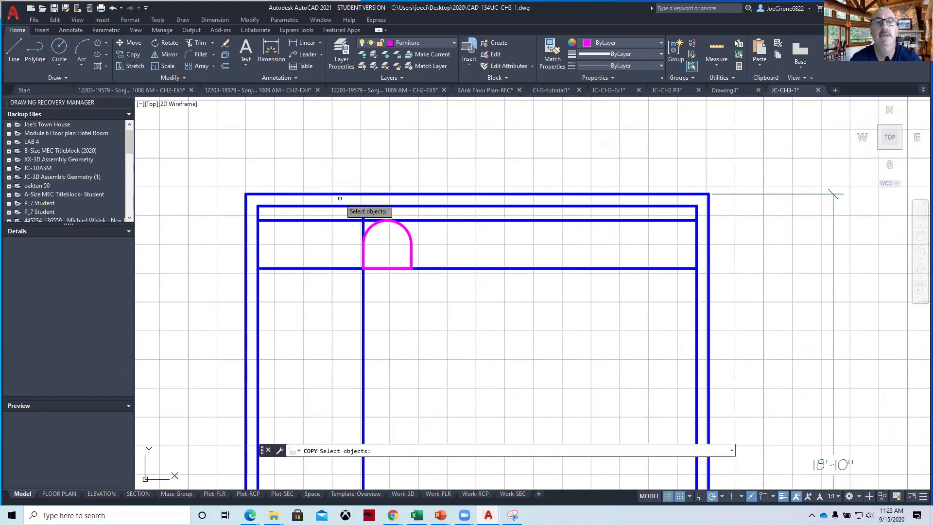
pyautogui.click(368, 228)
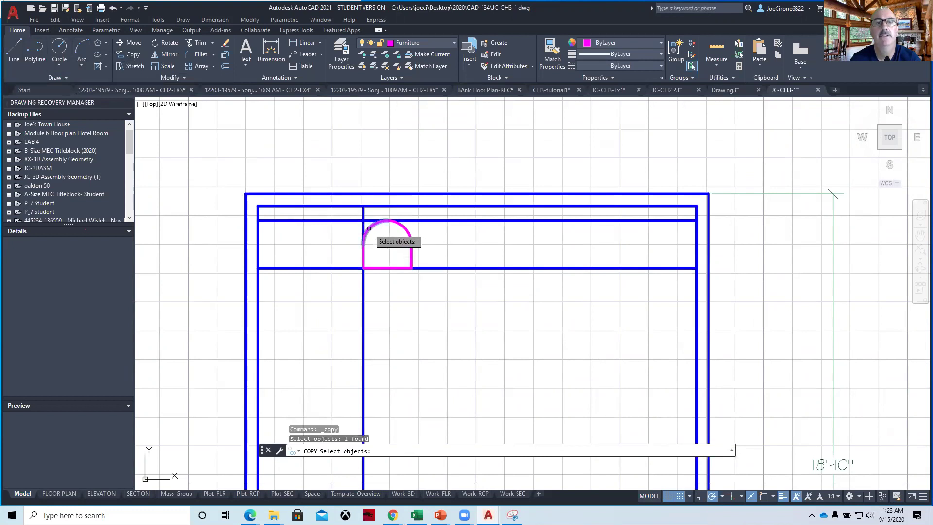
pyautogui.click(412, 252)
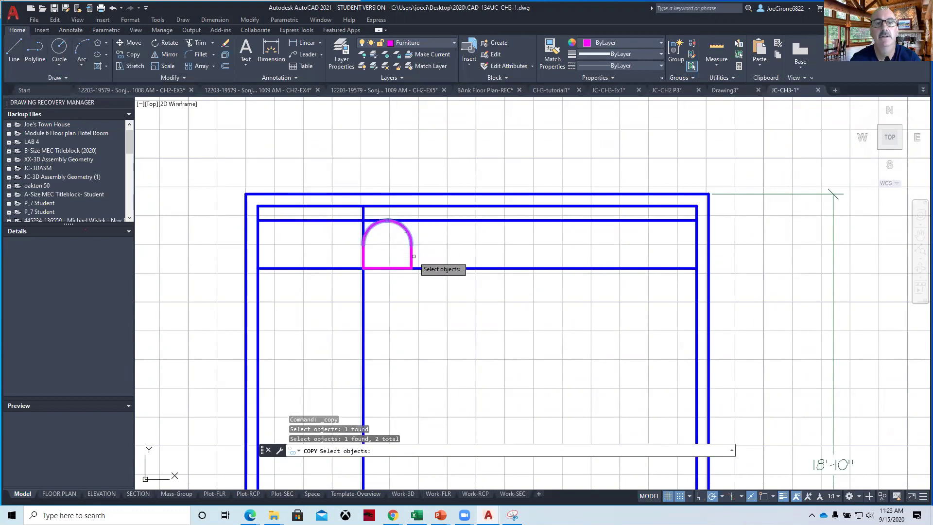
pyautogui.click(412, 258)
pyautogui.click(392, 267)
pyautogui.click(364, 253)
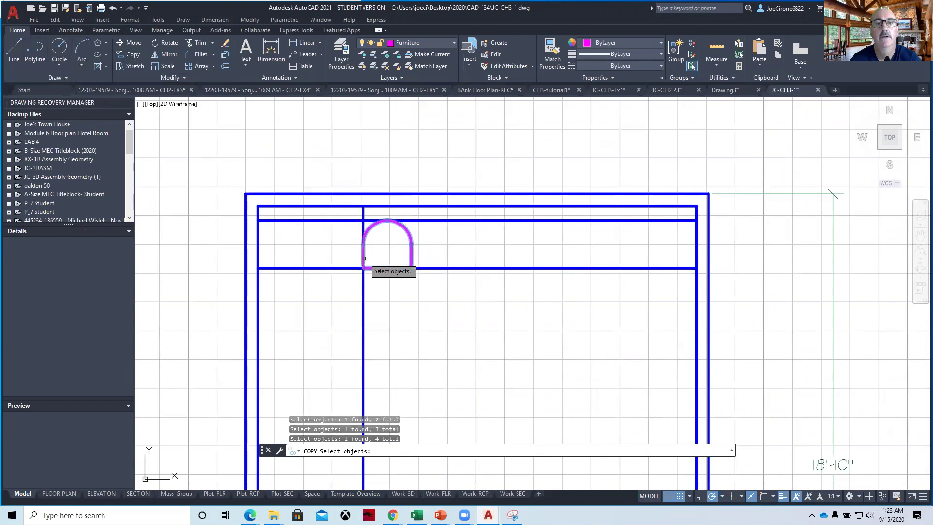
pyautogui.press('Return')
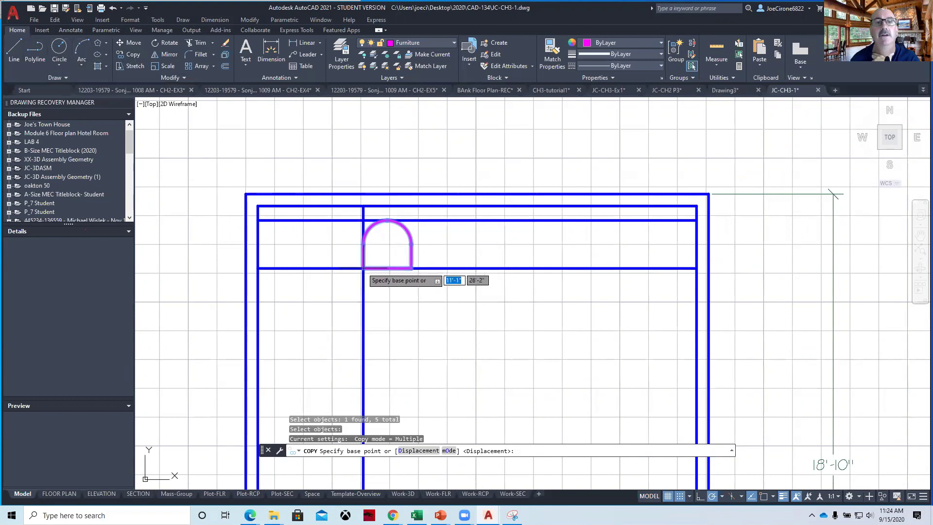
pyautogui.click(363, 268)
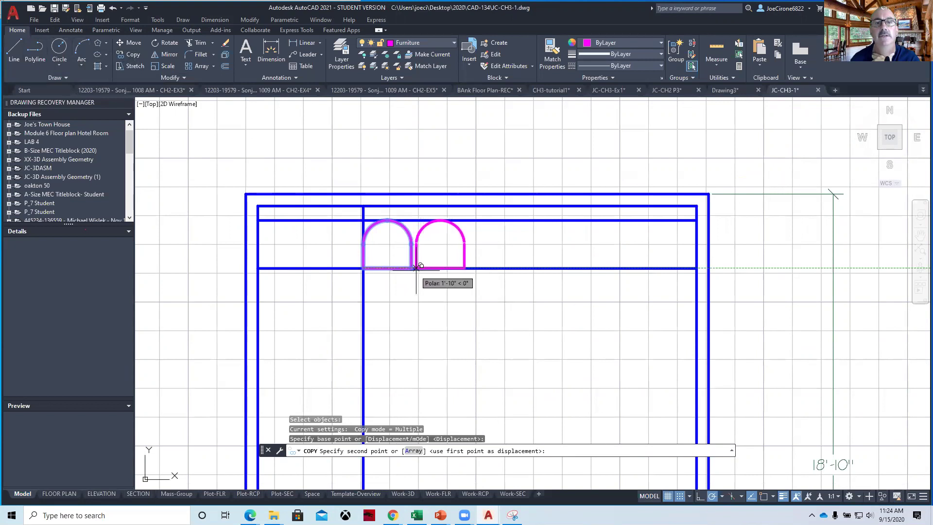
pyautogui.scroll(8, 416, 267)
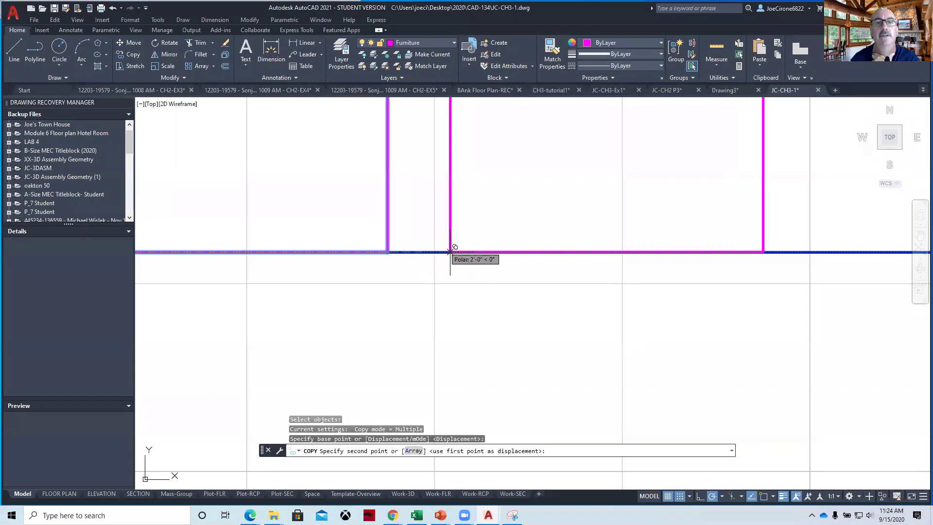
pyautogui.click(465, 253)
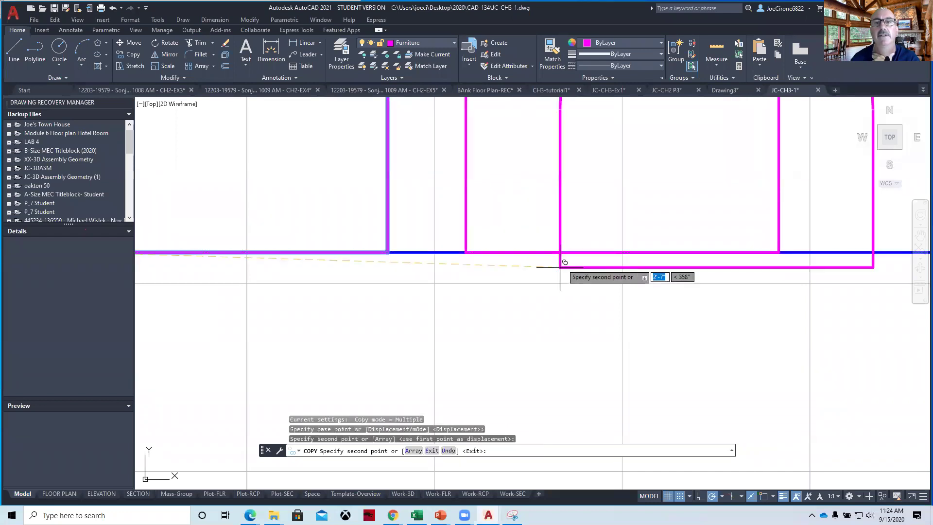
# Step: Place two more chair copies to the right along the base guide line, with a 5" gap between neighbouring chairs
pyautogui.moveTo(792, 250); pyautogui.dragTo(350, 301, button='middle')
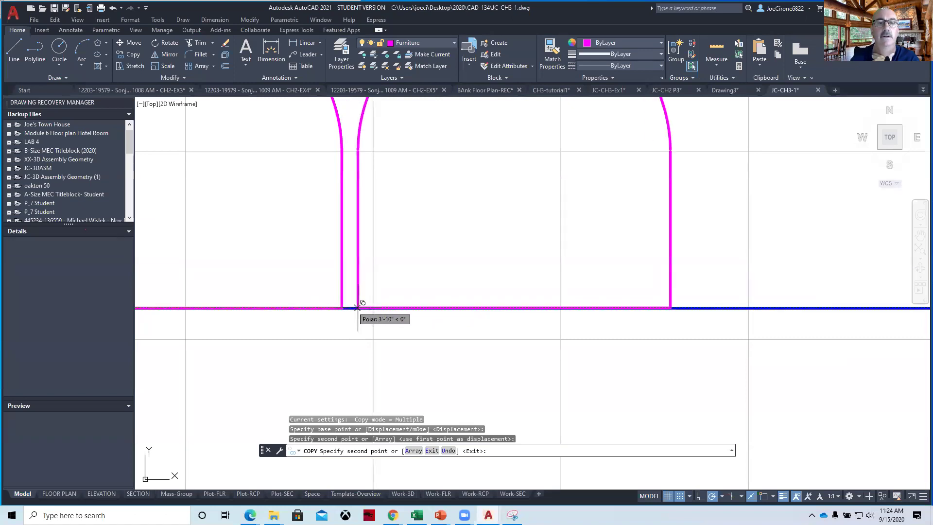
pyautogui.click(422, 307)
pyautogui.scroll(-4, 563, 293)
pyautogui.moveTo(563, 296); pyautogui.dragTo(481, 340, button='middle')
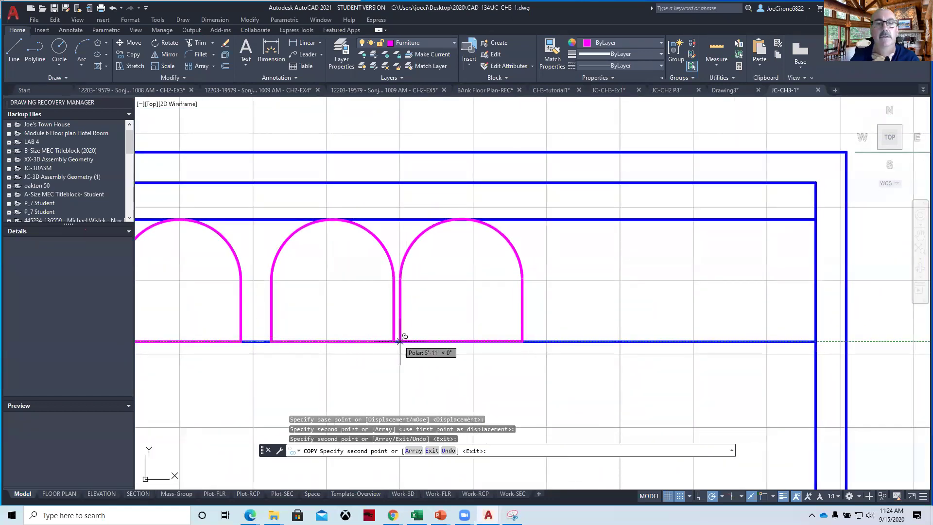
pyautogui.click(424, 342)
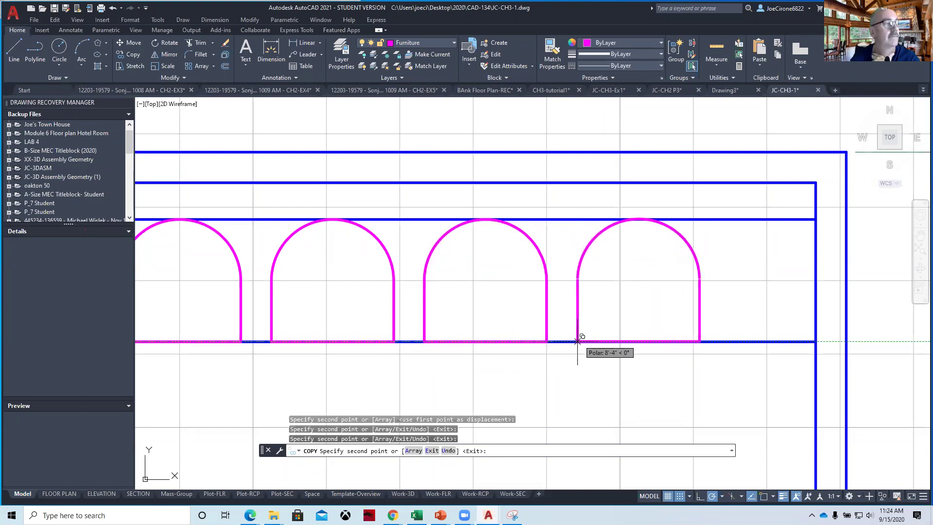
# Step: Place a fifth chair 8'-4" to the right of the first one, end the copying, and erase that fifth chair
pyautogui.click(577, 341)
pyautogui.scroll(-5, 577, 343)
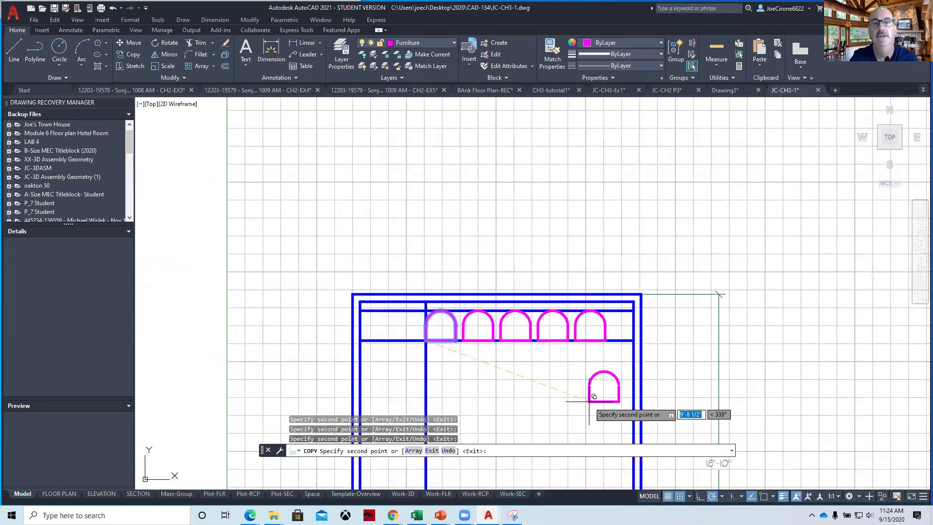
pyautogui.press('Escape')
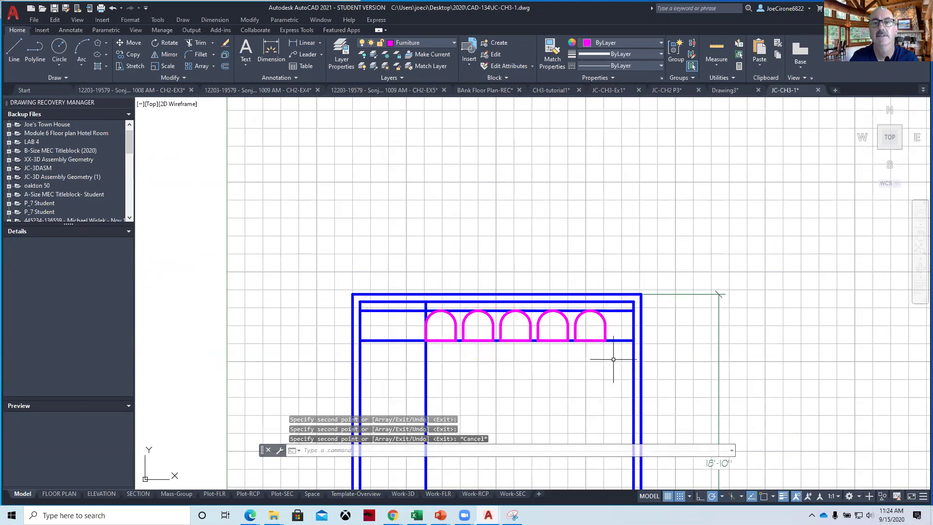
pyautogui.click(614, 359)
pyautogui.press('Escape')
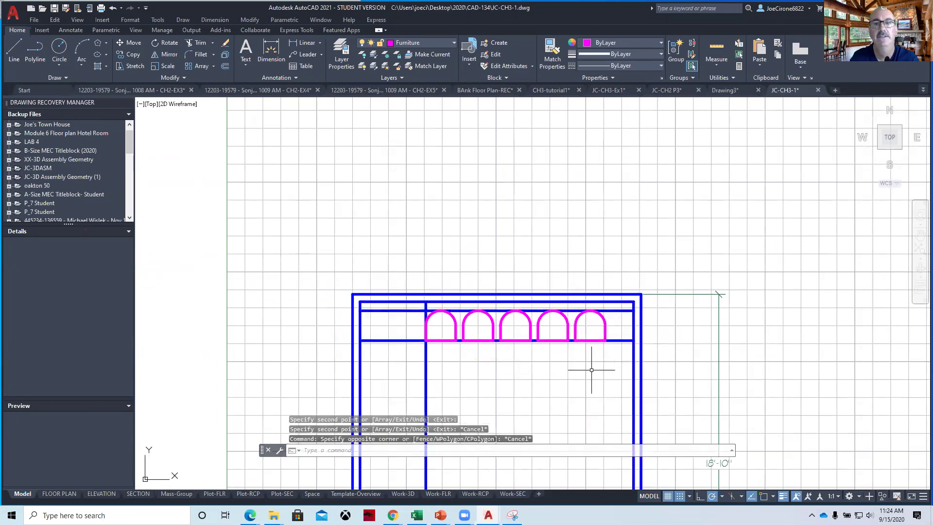
pyautogui.click(573, 307)
pyautogui.click(614, 351)
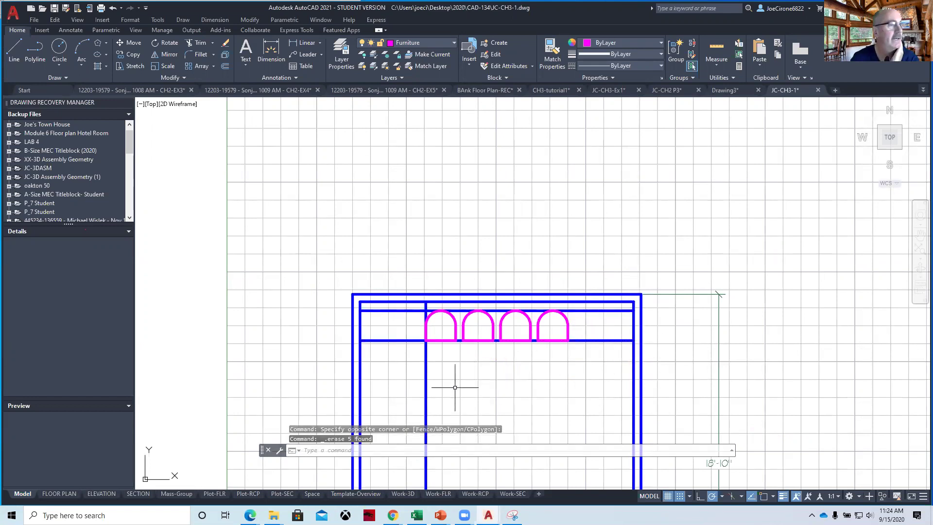
# Step: Delete the two horizontal guide lines and the vertical guide line used to position the chairs
pyautogui.click(591, 341)
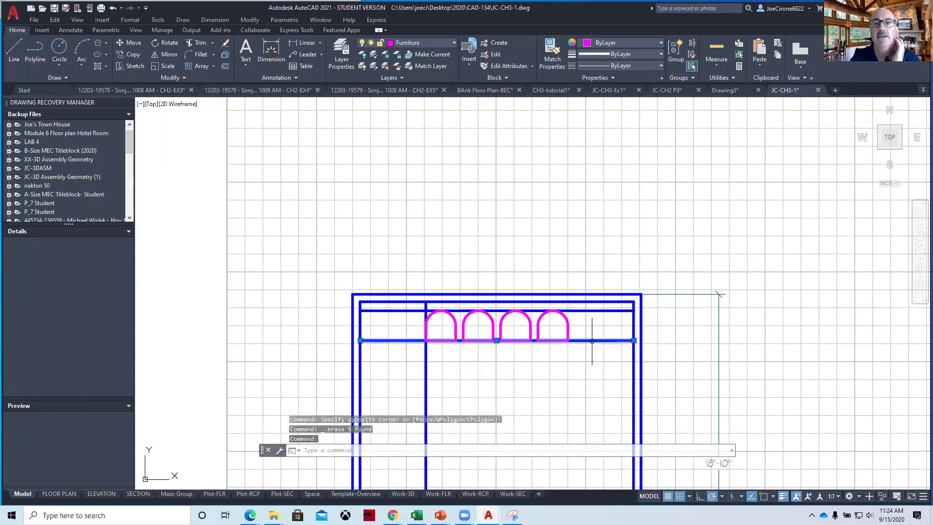
pyautogui.click(596, 310)
pyautogui.click(425, 404)
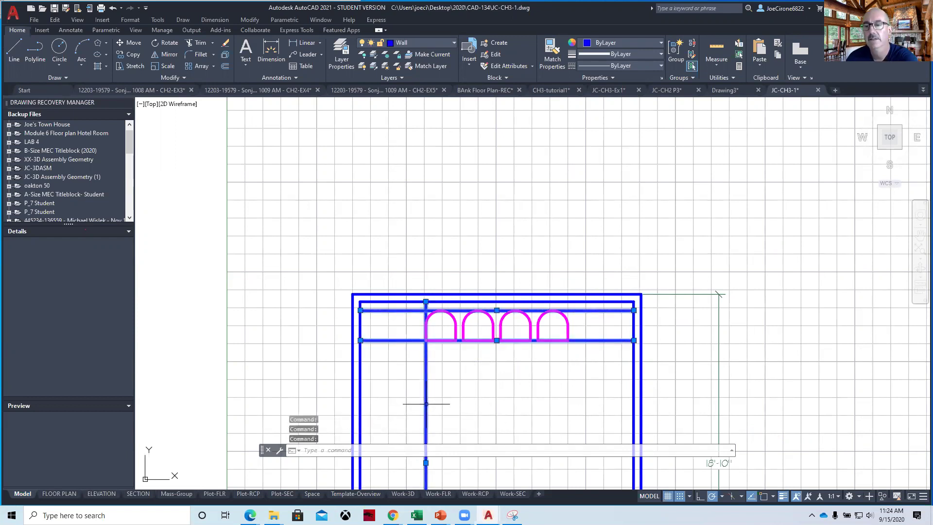
pyautogui.press('Delete')
pyautogui.scroll(-2, 402, 378)
pyautogui.moveTo(434, 396); pyautogui.dragTo(435, 284, button='middle')
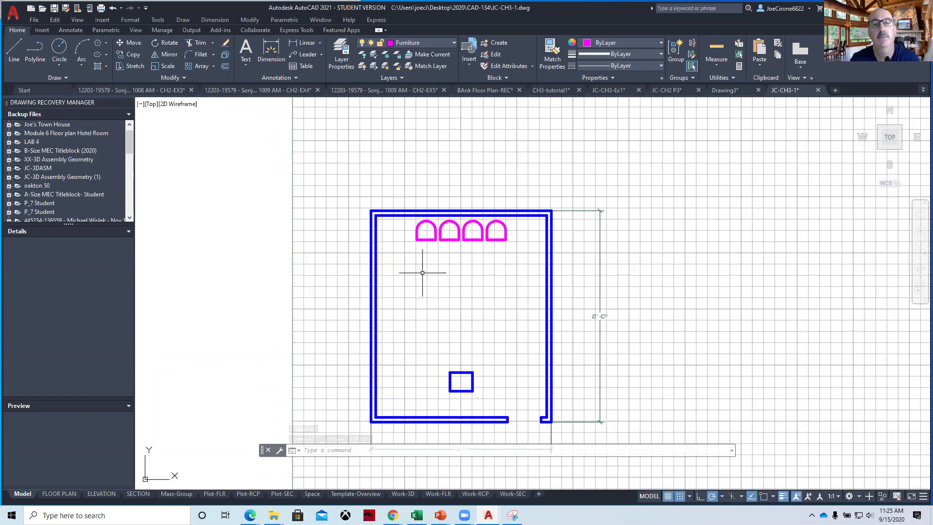
# Step: Copy the row of four chairs straight down twice to make three rows, placing the first copy about 3'-9" below the original
pyautogui.scroll(2, 452, 275)
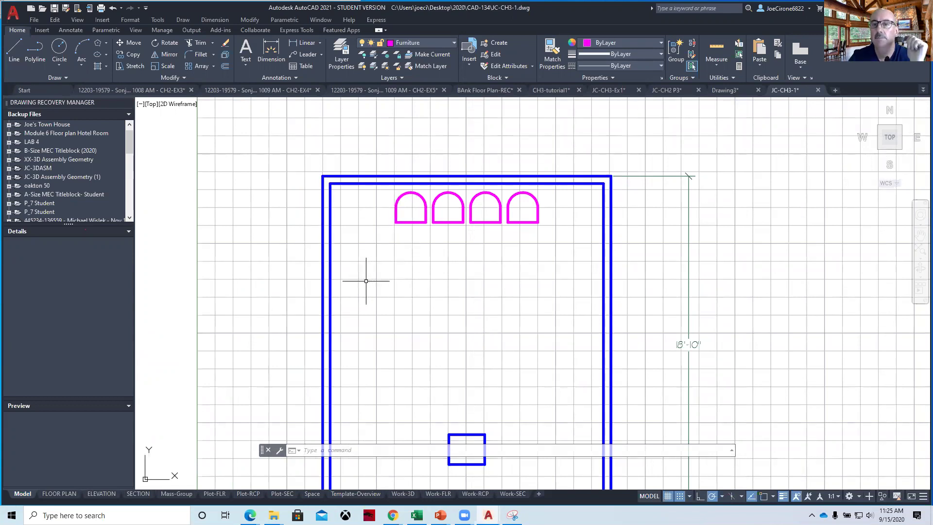
pyautogui.moveTo(475, 327); pyautogui.dragTo(484, 282, button='middle')
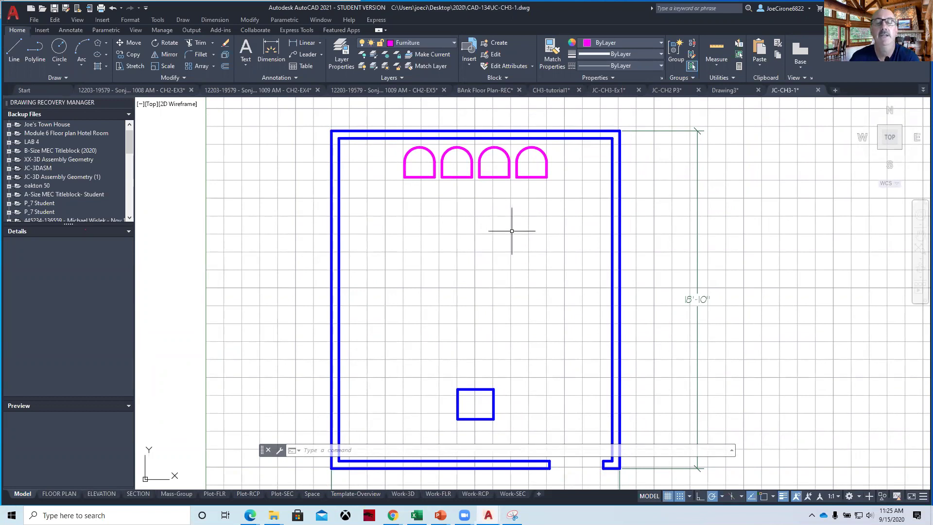
pyautogui.click(135, 58)
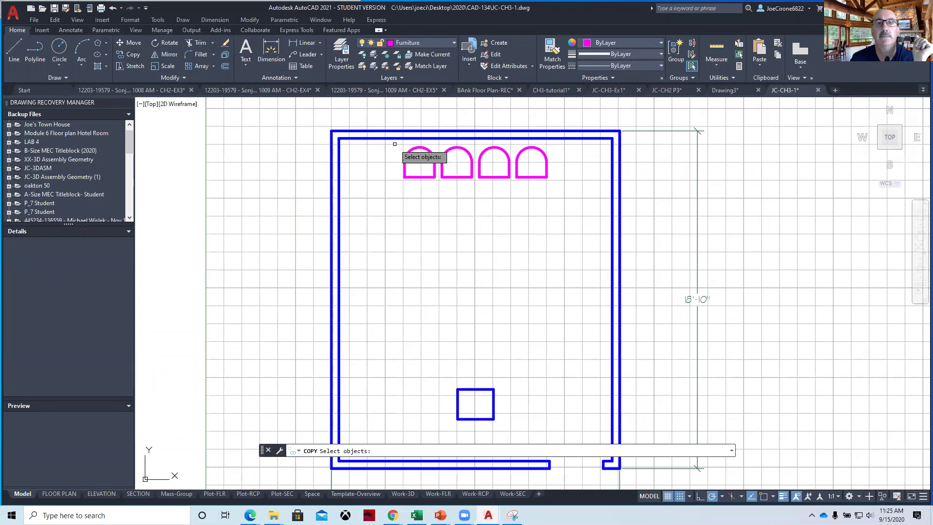
pyautogui.click(395, 145)
pyautogui.click(551, 194)
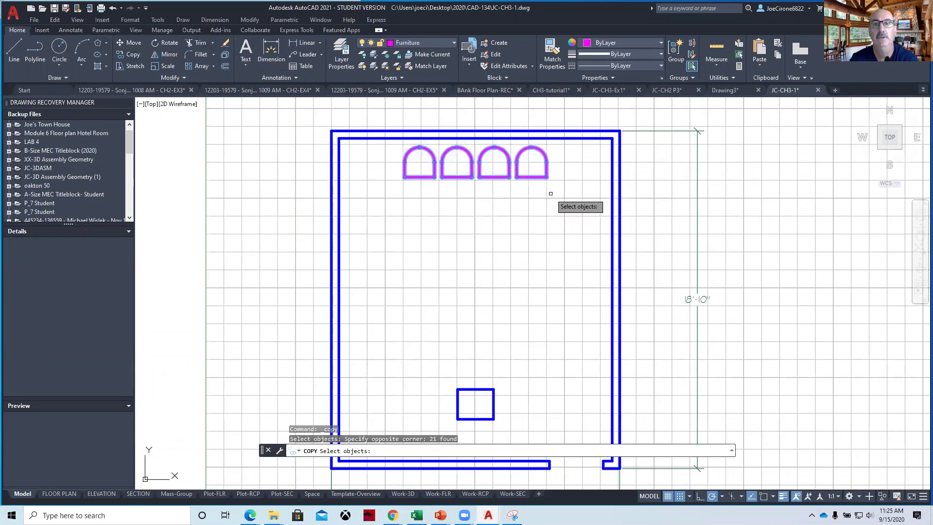
pyautogui.press('Return')
pyautogui.click(548, 179)
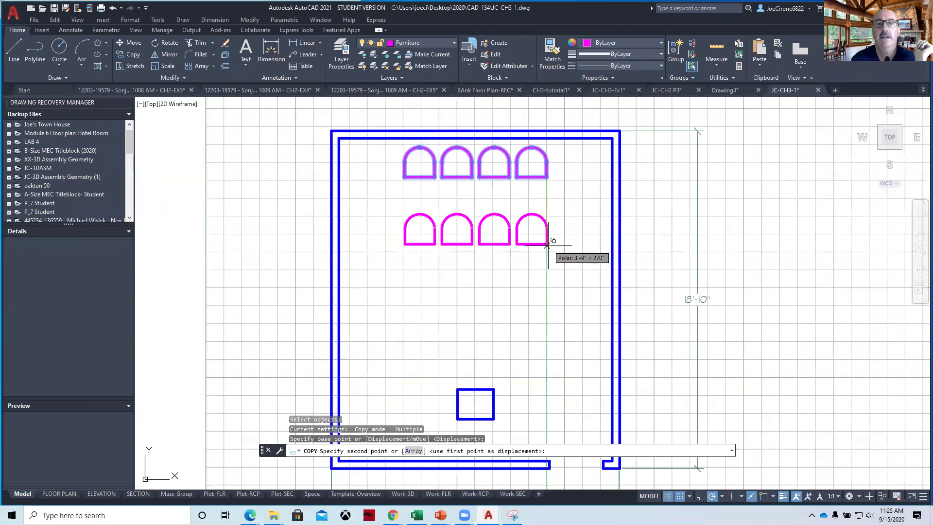
pyautogui.click(548, 245)
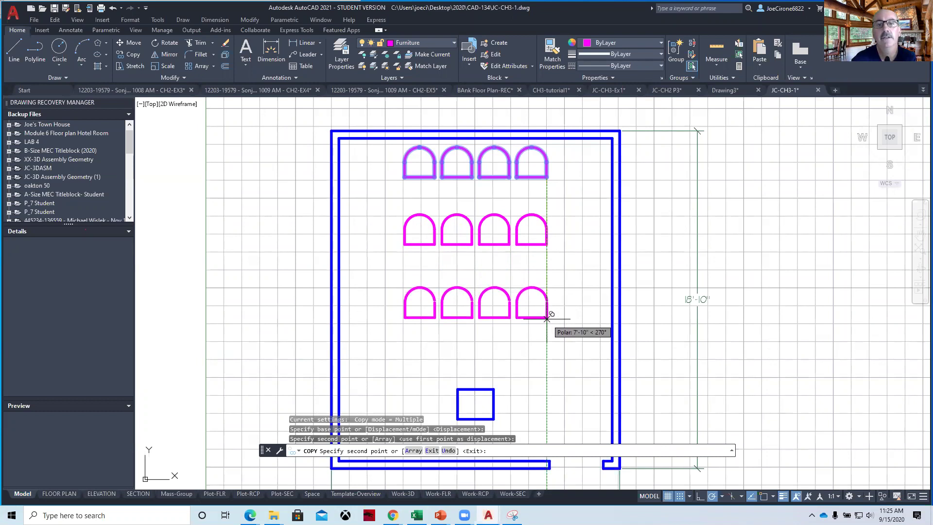
pyautogui.click(547, 314)
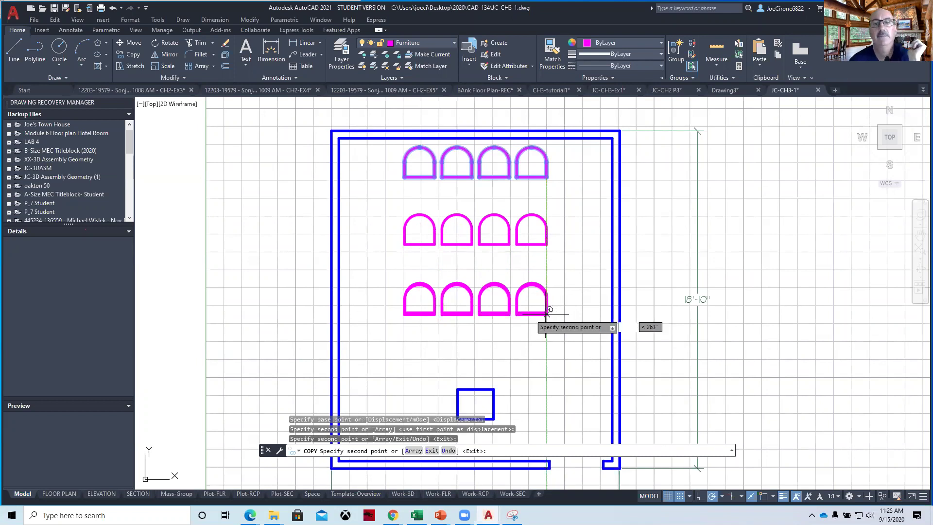
pyautogui.press('Escape')
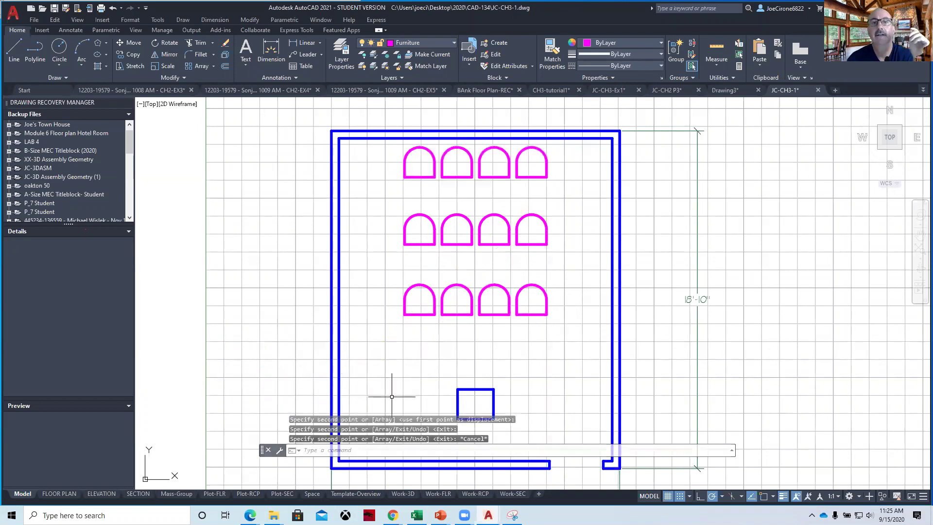
# Step: Open the FLOOR PLAN layout, activate its viewport, and zoom to all so the room plan fits in the viewport
pyautogui.scroll(-3, 455, 302)
pyautogui.moveTo(454, 302); pyautogui.dragTo(466, 268, button='middle')
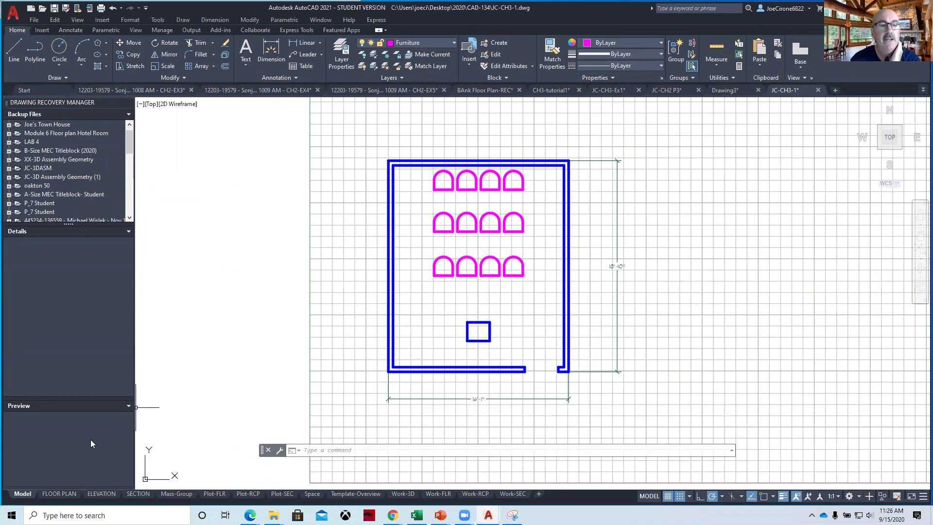
pyautogui.click(57, 494)
pyautogui.doubleClick(493, 226)
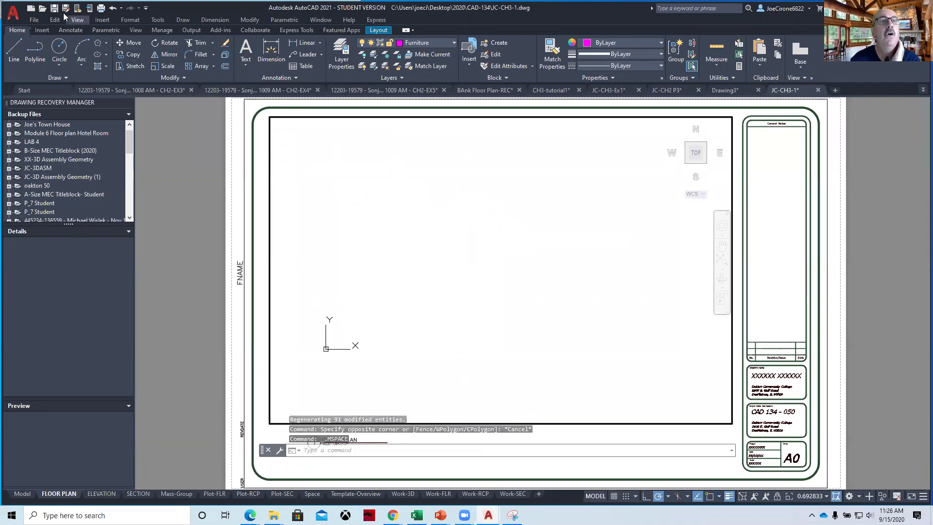
pyautogui.click(79, 19)
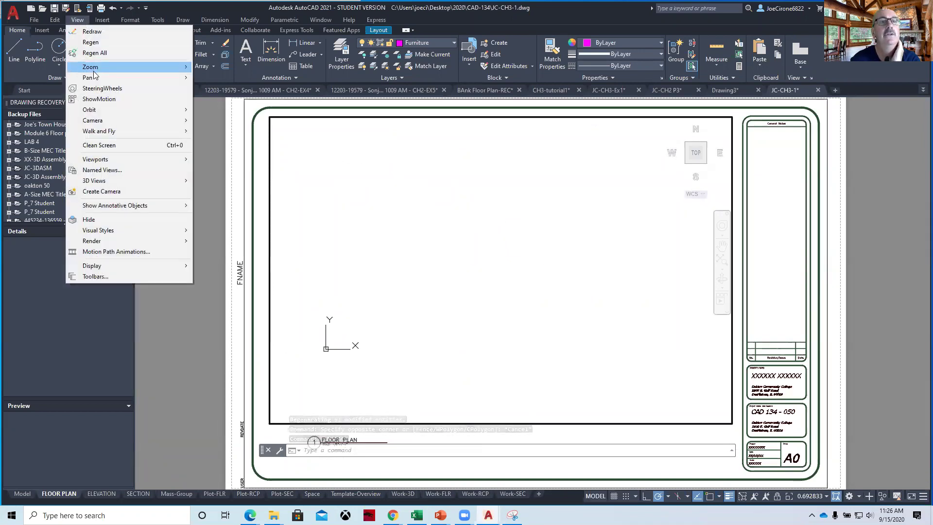
pyautogui.moveTo(93, 71)
pyautogui.click(229, 174)
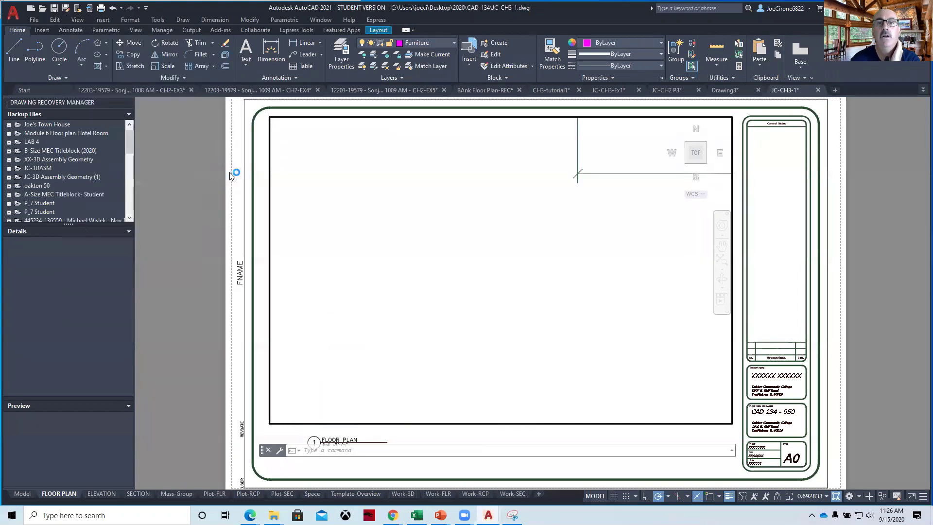
pyautogui.scroll(4, 428, 342)
pyautogui.moveTo(477, 291); pyautogui.dragTo(497, 287, button='middle')
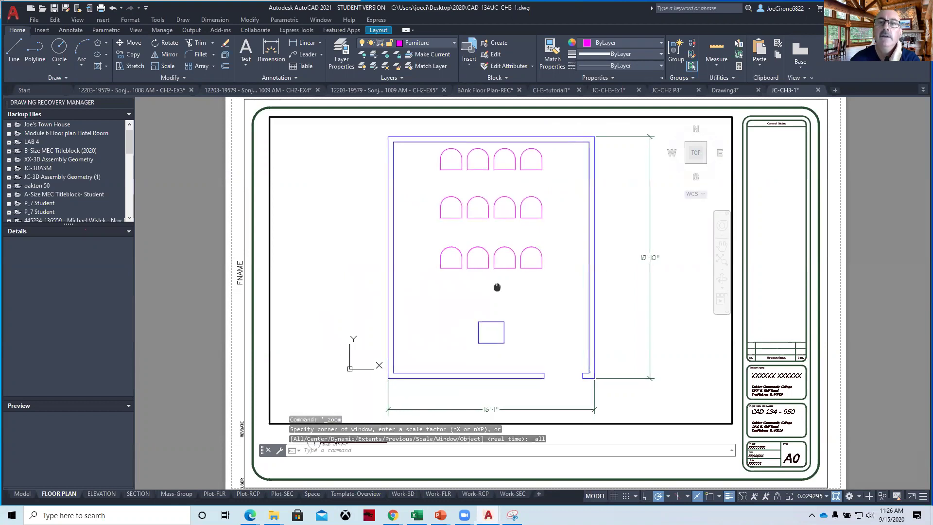
# Step: Try the viewport scales 1" = 1'-0" and 3/4" = 1'-0" on the floor plan
pyautogui.click(826, 496)
pyautogui.scroll(-4, 811, 476)
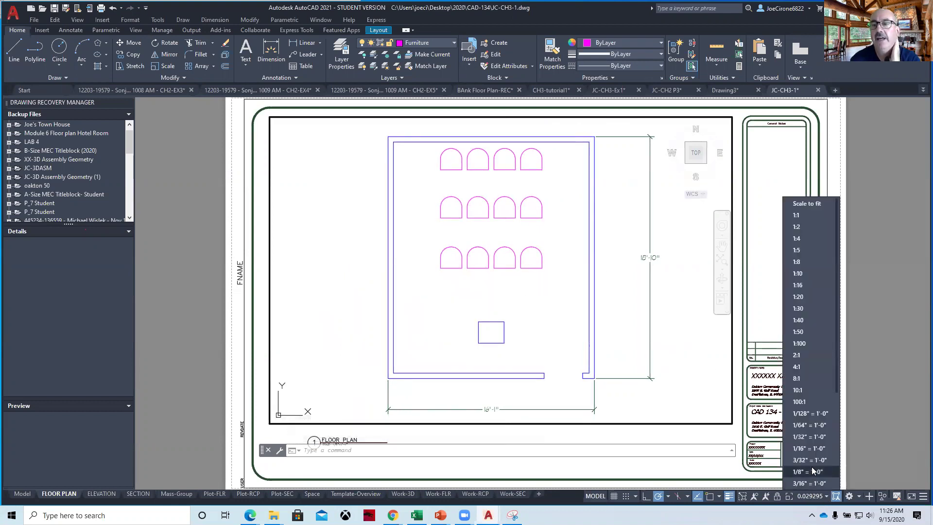
pyautogui.scroll(-4, 809, 468)
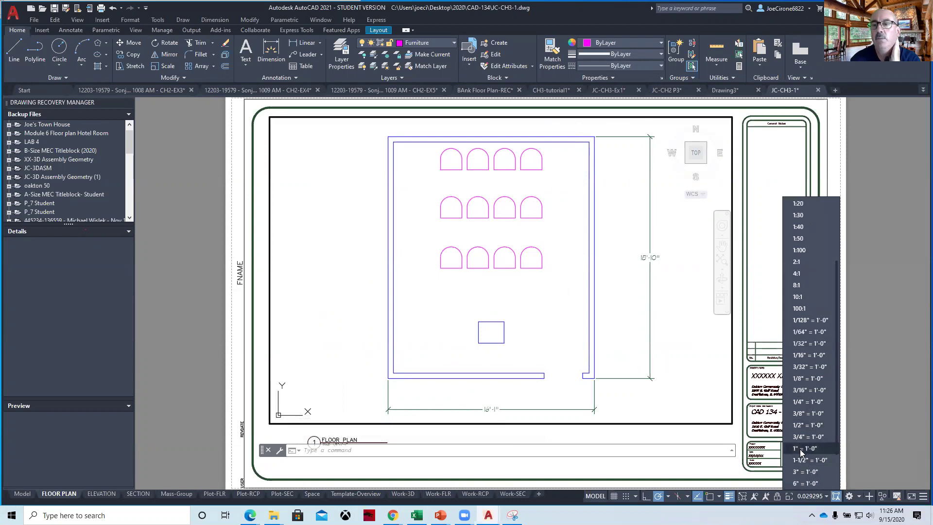
pyautogui.click(800, 449)
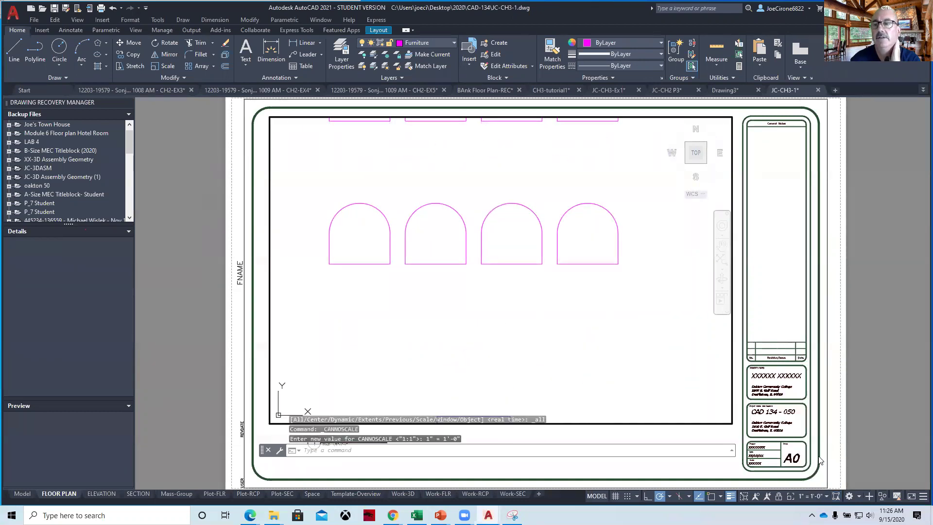
pyautogui.click(826, 496)
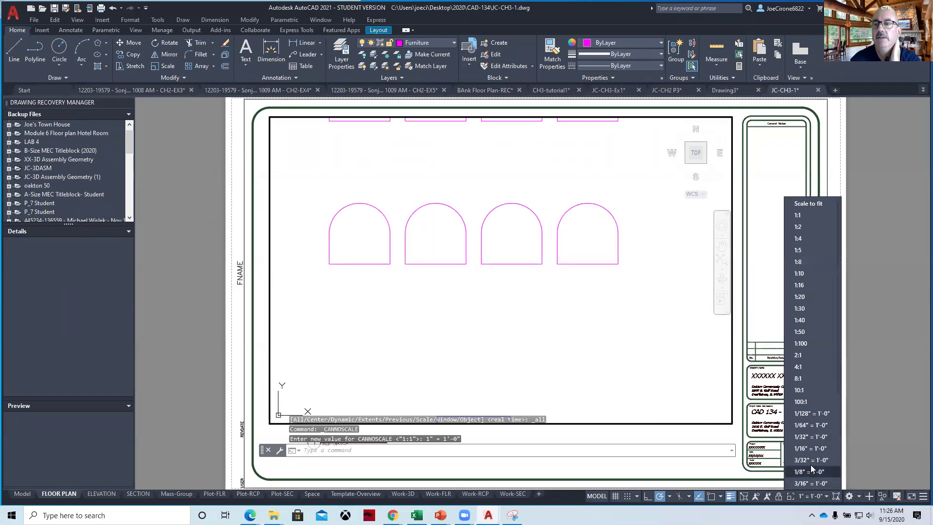
pyautogui.scroll(-4, 809, 452)
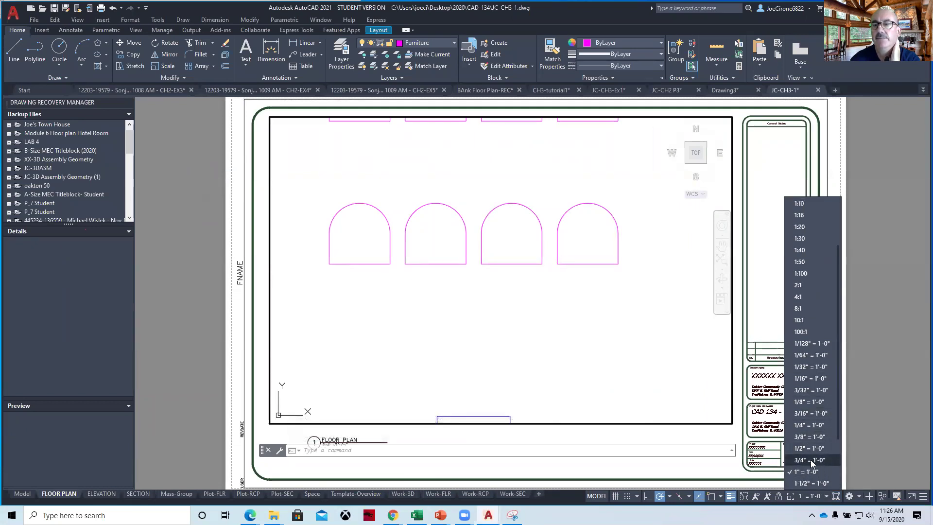
pyautogui.click(811, 459)
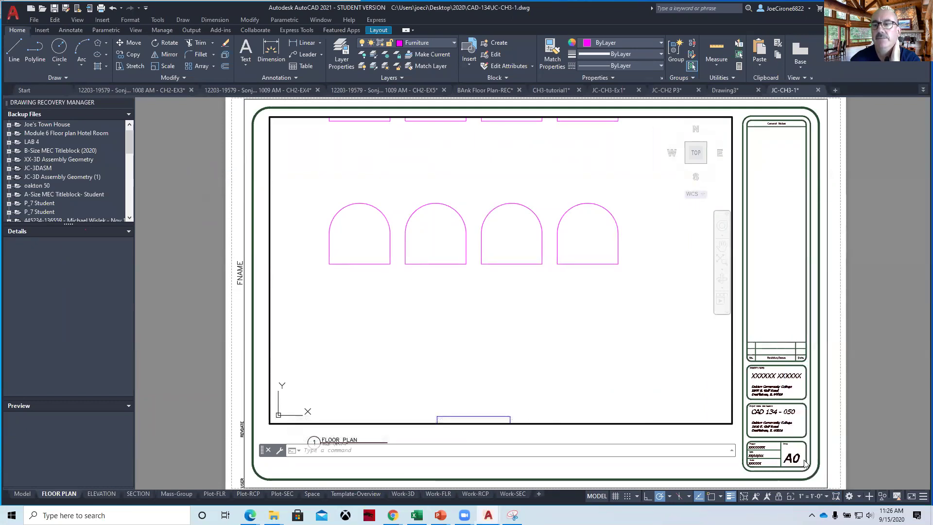
# Step: Set the viewport scale to 1/4" = 1'-0" and return to paper space
pyautogui.click(827, 495)
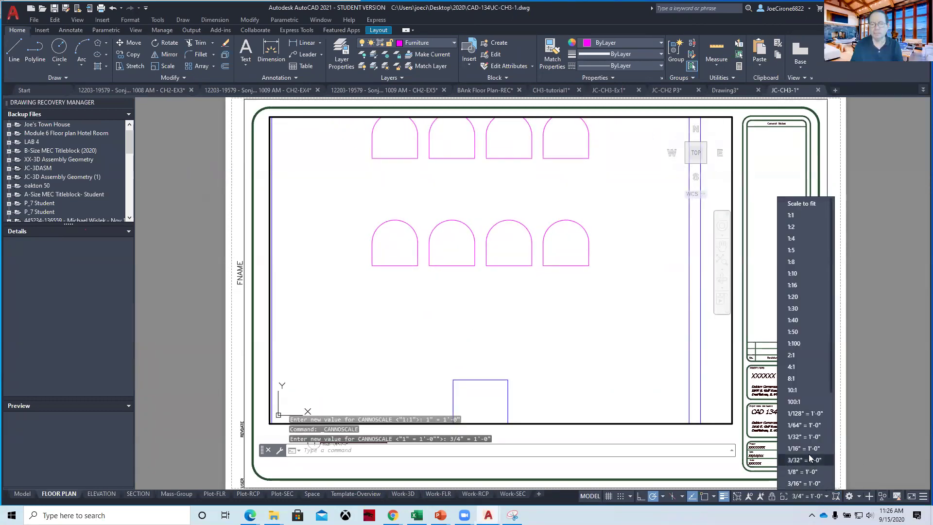
pyautogui.scroll(-2, 805, 449)
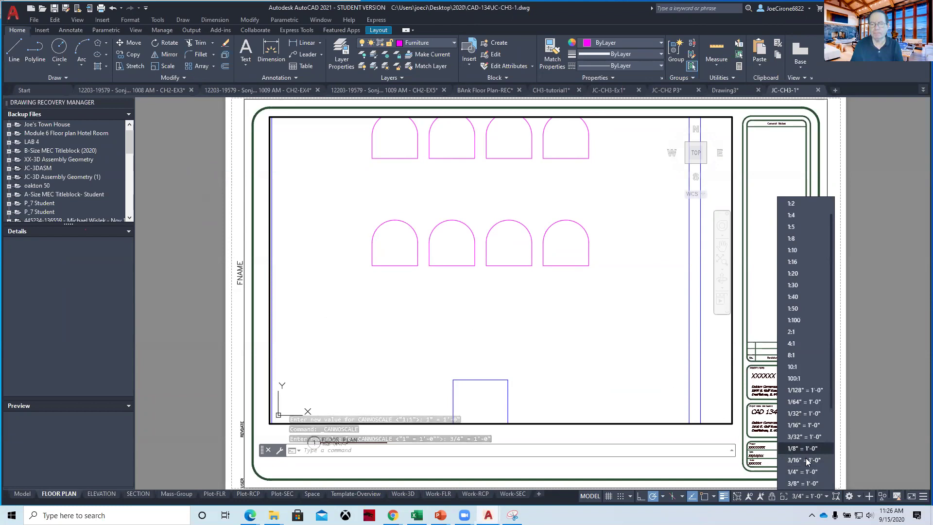
pyautogui.click(805, 471)
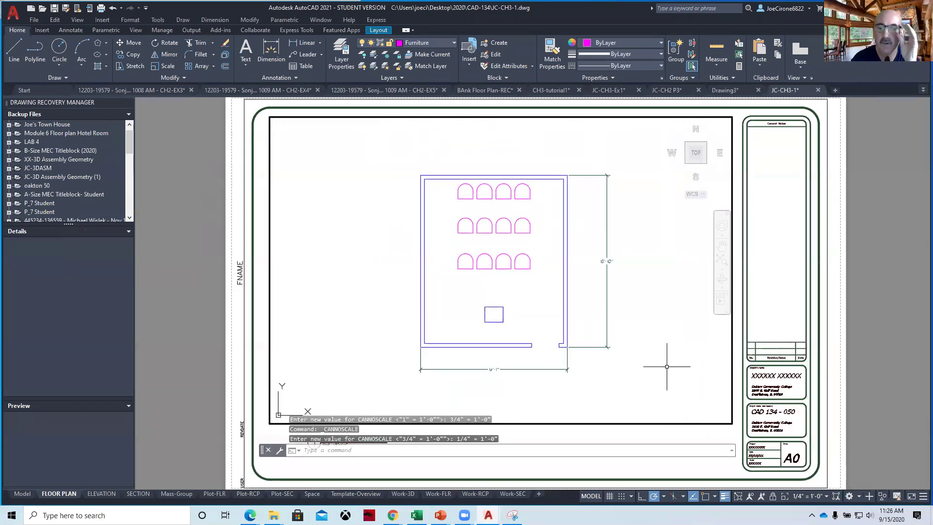
pyautogui.doubleClick(769, 247)
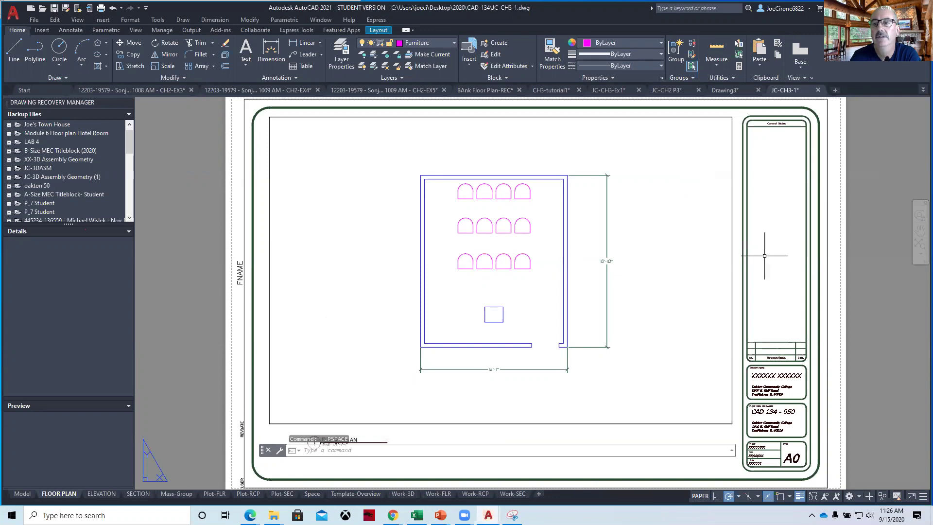
# Step: Replace the student's name placeholder in the title block with the student's full name
pyautogui.scroll(5, 771, 455)
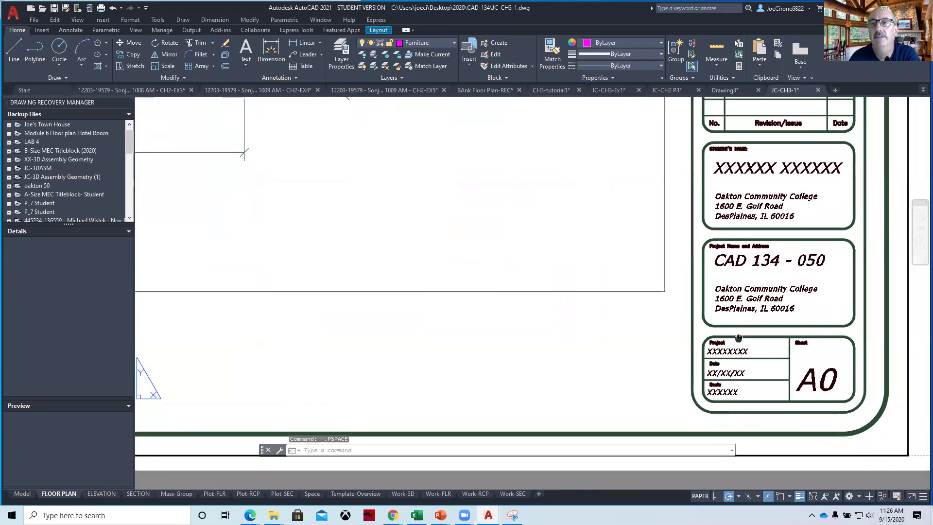
pyautogui.click(670, 204)
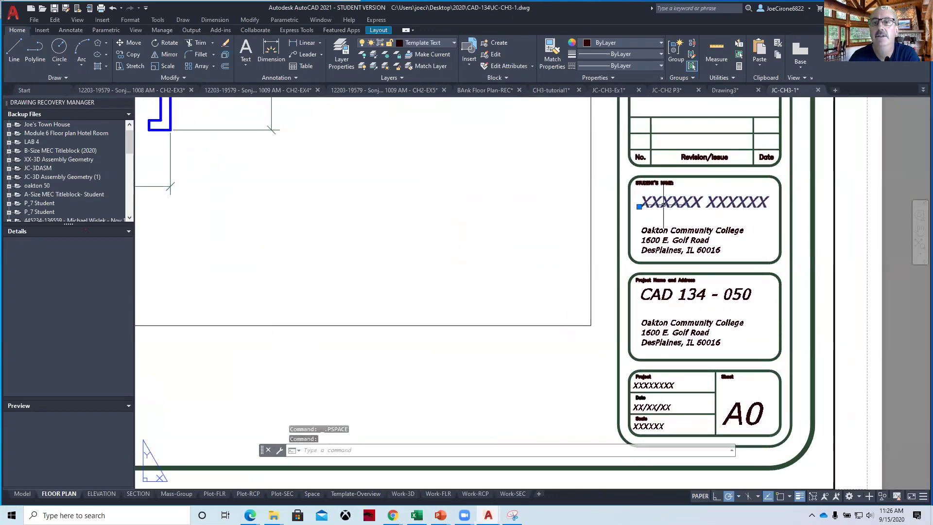
pyautogui.doubleClick(656, 209)
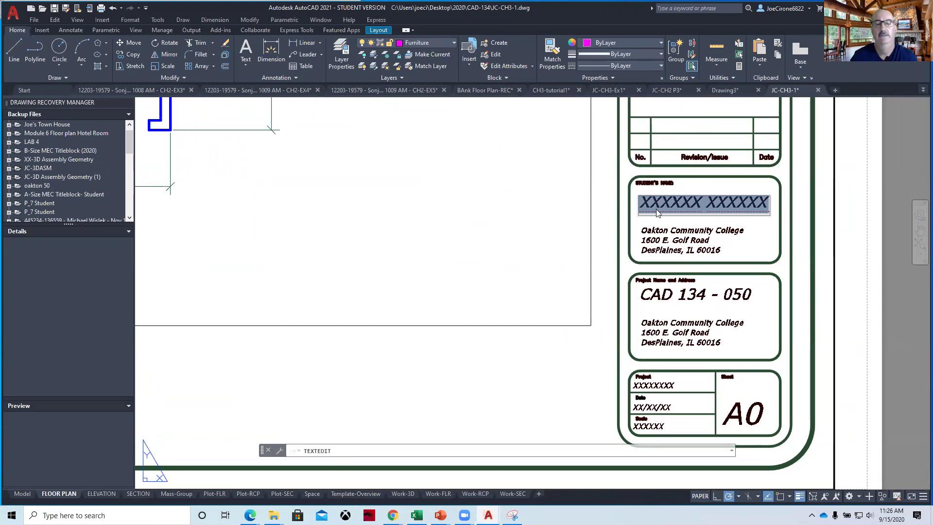
pyautogui.write('Joe Cirone')
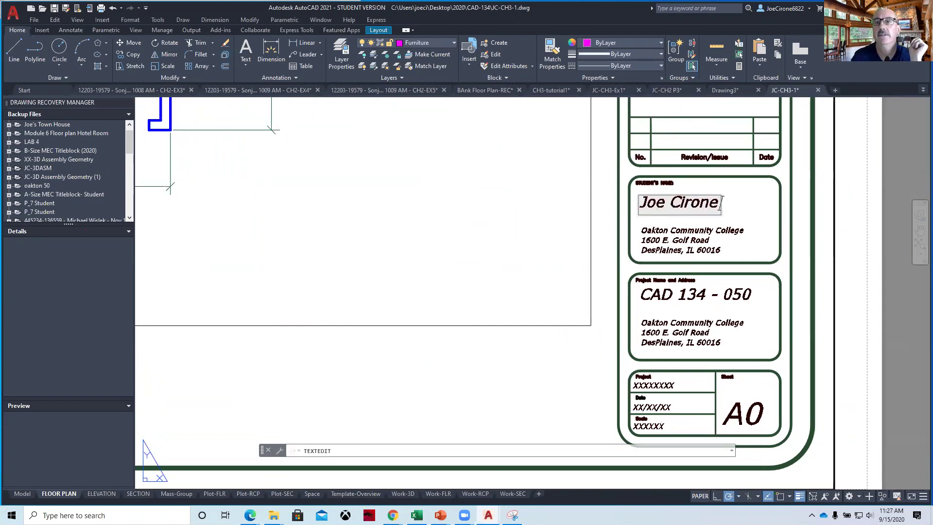
pyautogui.press('Return')
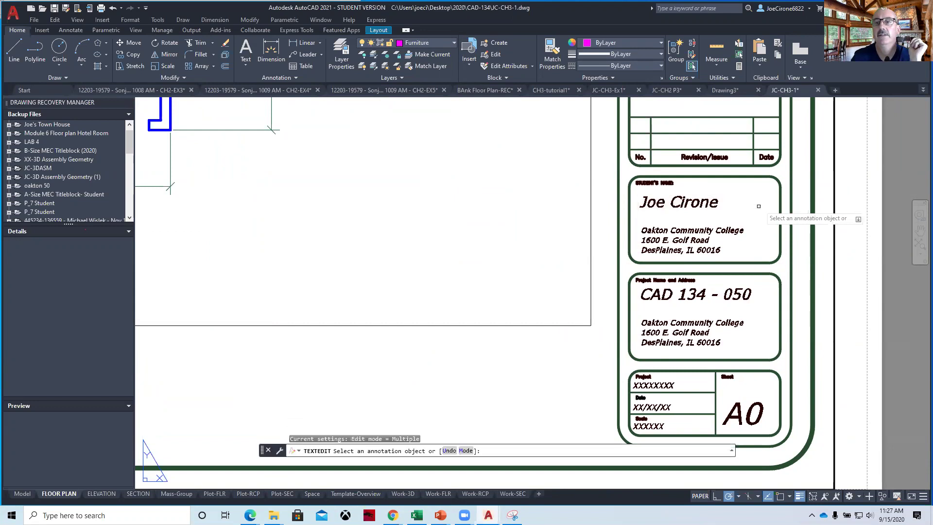
# Step: Set the title block date to 9/15/2020 and end the text editing
pyautogui.click(662, 409)
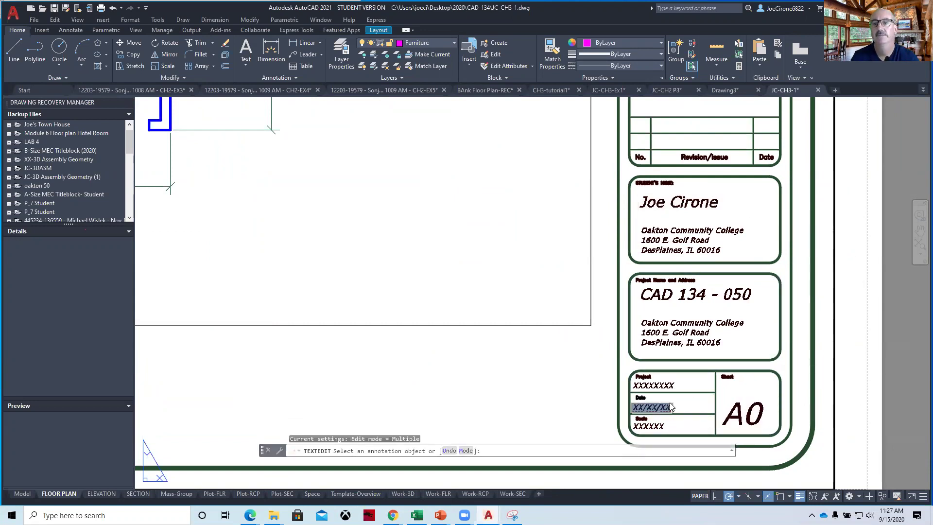
pyautogui.write('9/15/2020')
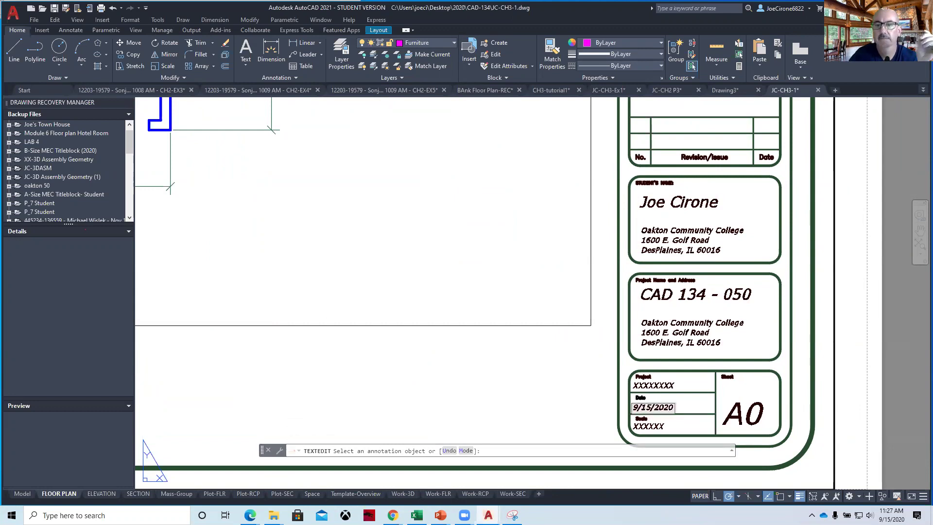
pyautogui.press('Return')
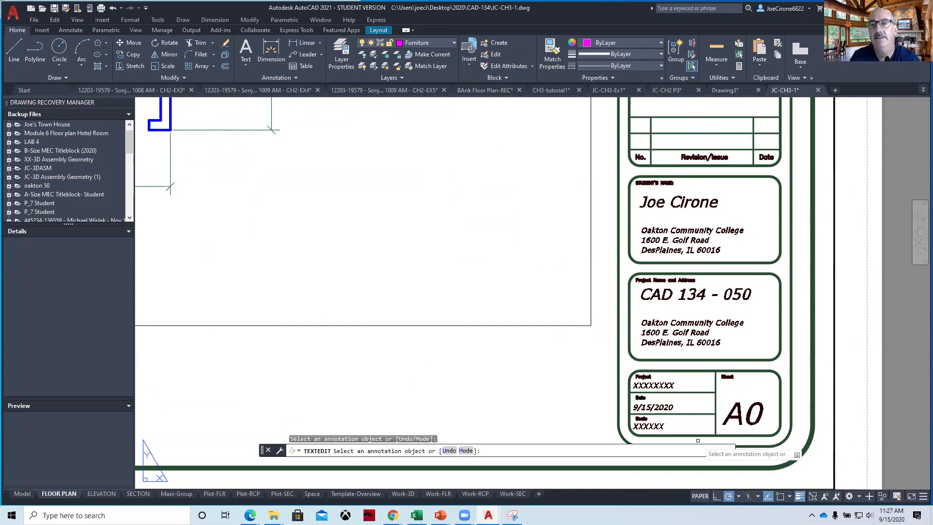
pyautogui.press('Escape')
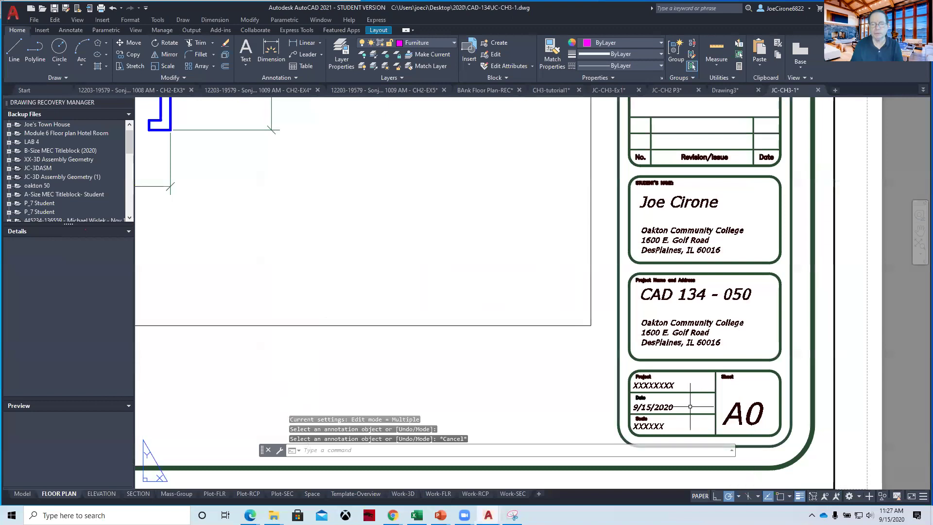
# Step: Set the title block's scale text to 1/4"=1' and its project text to 3-1, ending the text editing
pyautogui.doubleClick(652, 426)
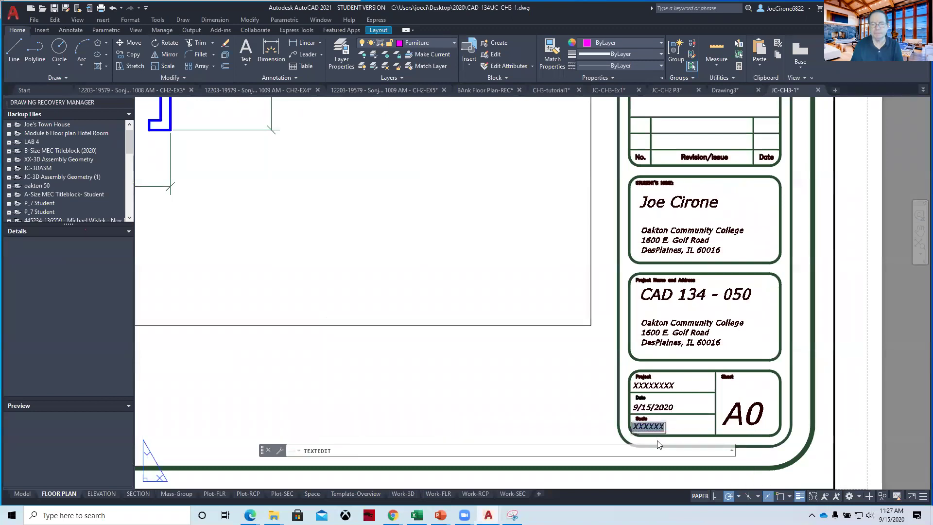
pyautogui.write('1/4"=1\'')
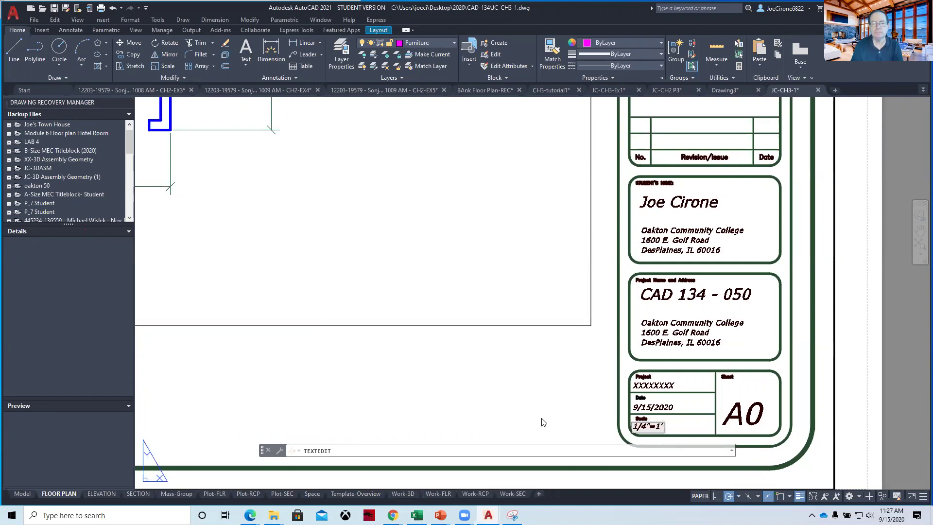
pyautogui.click(544, 422)
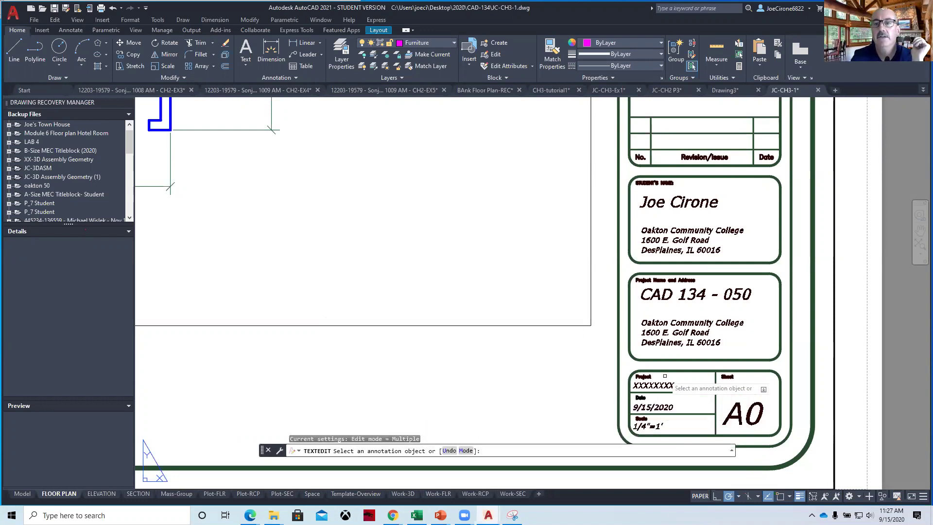
pyautogui.click(654, 385)
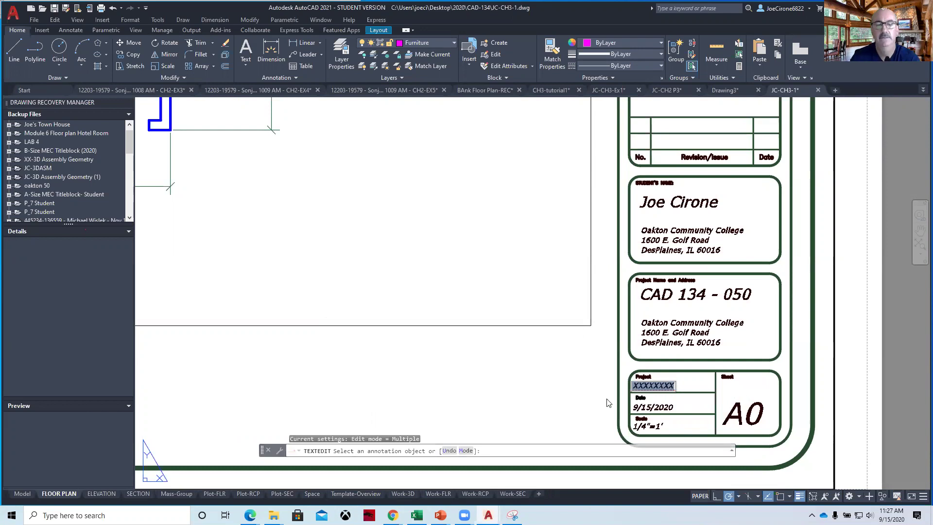
pyautogui.write('3-1')
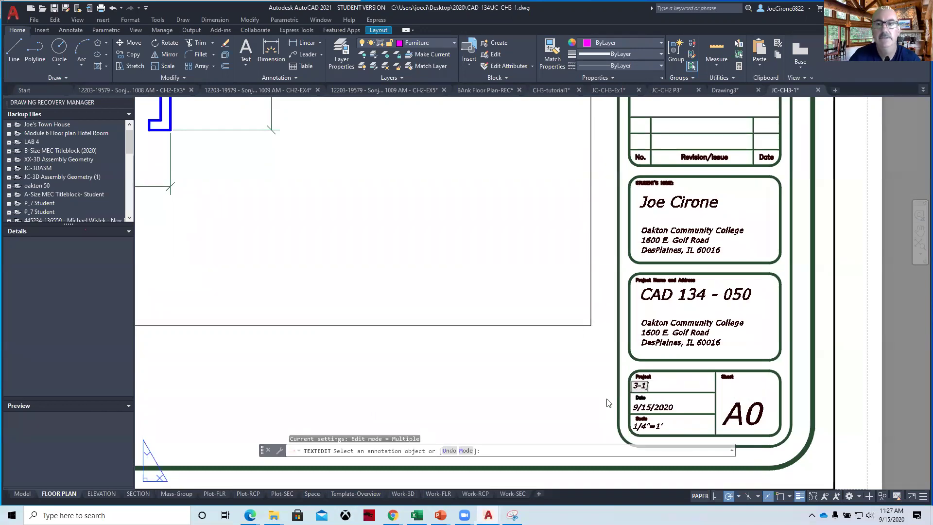
pyautogui.click(555, 386)
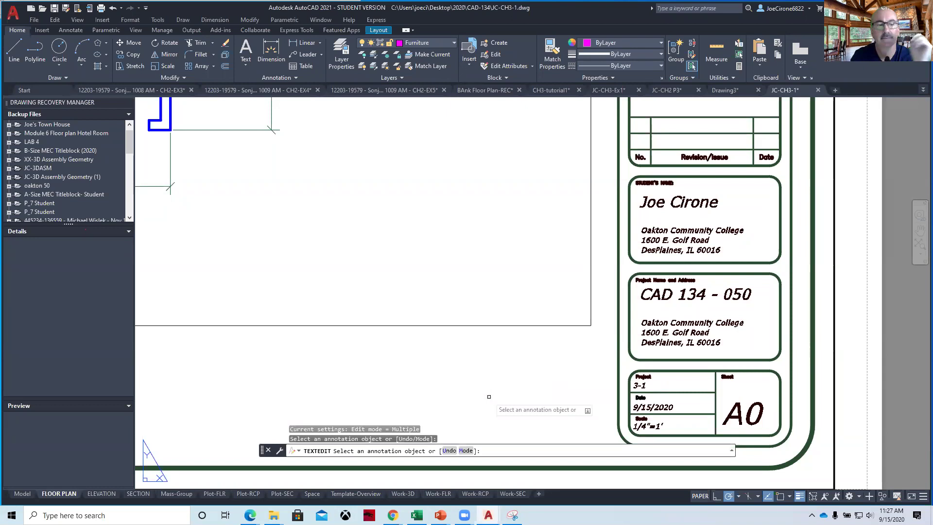
pyautogui.press('Escape')
# Step: Change the detail scale attribute of the FLOOR PLAN drawing title below the viewport to 1/4"=1'-0"
pyautogui.scroll(-6, 483, 395)
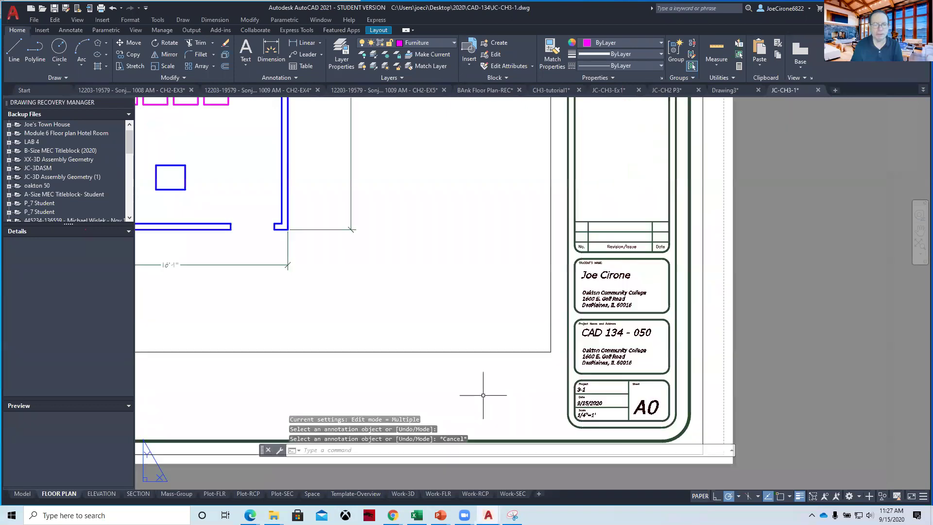
pyautogui.moveTo(408, 386); pyautogui.dragTo(550, 337, button='middle')
pyautogui.scroll(4, 395, 316)
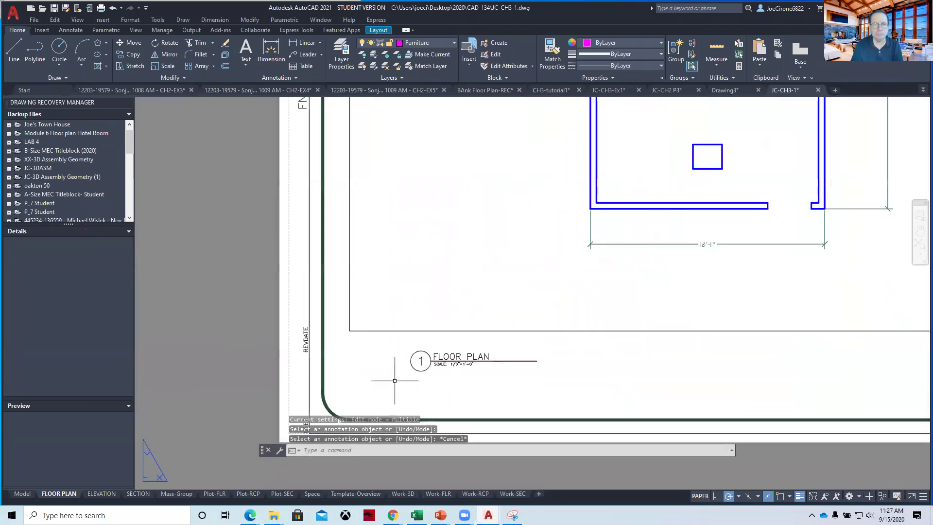
pyautogui.scroll(2, 465, 378)
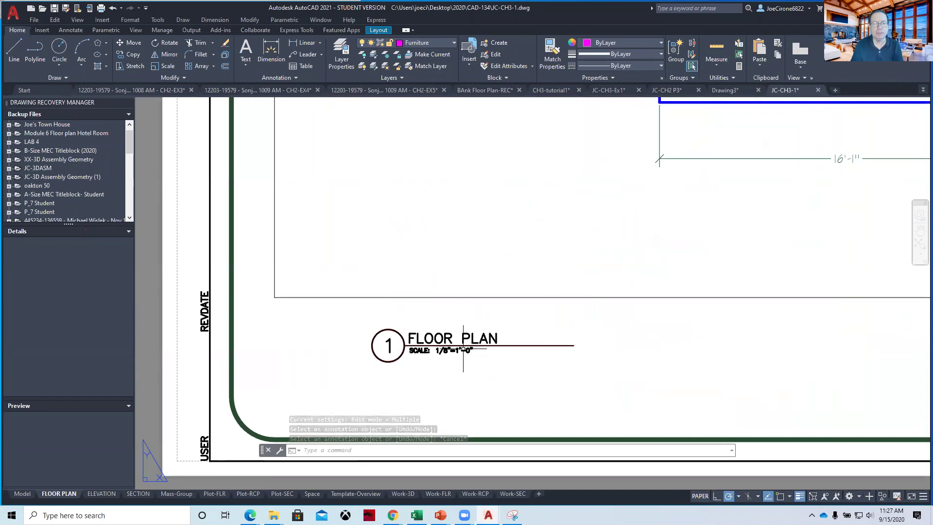
pyautogui.doubleClick(462, 351)
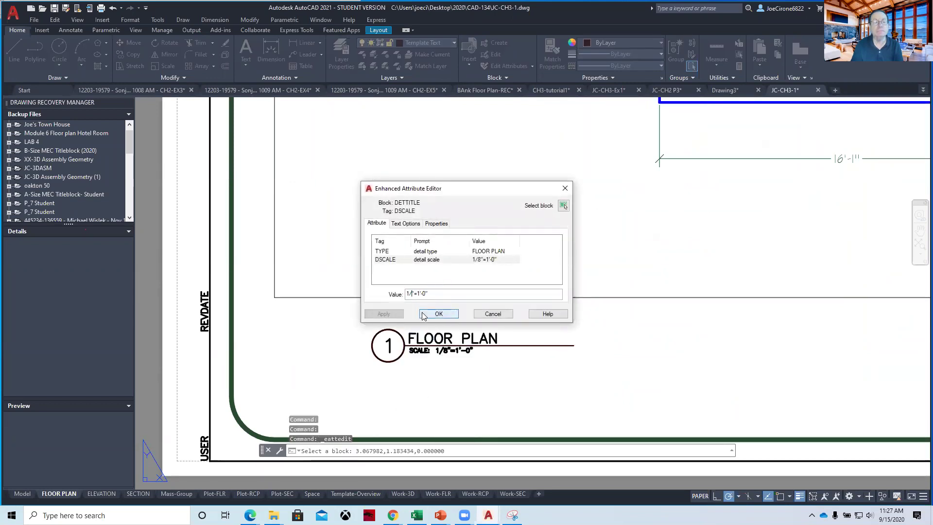
pyautogui.write('4')
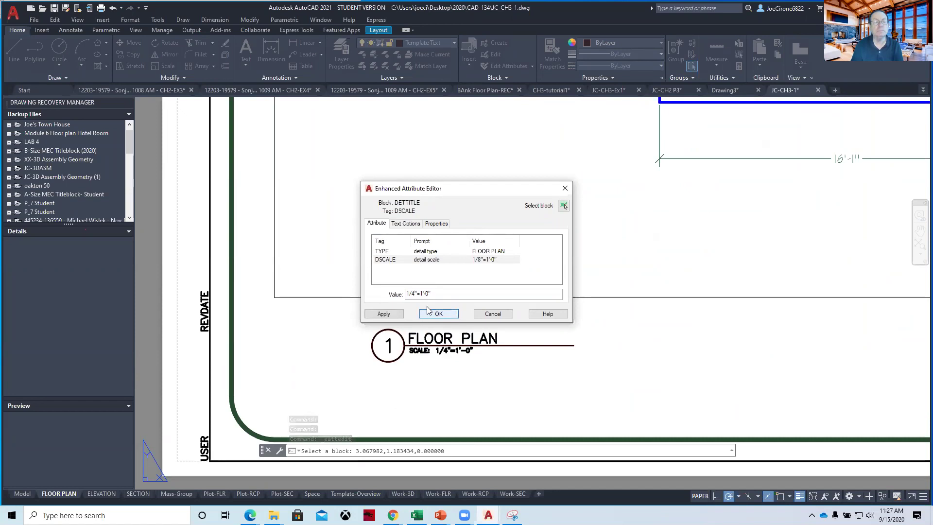
pyautogui.click(432, 313)
# Step: Save the drawing as JC-CH3-1 in the CAD-134 folder, replacing the existing file
pyautogui.scroll(-3, 689, 360)
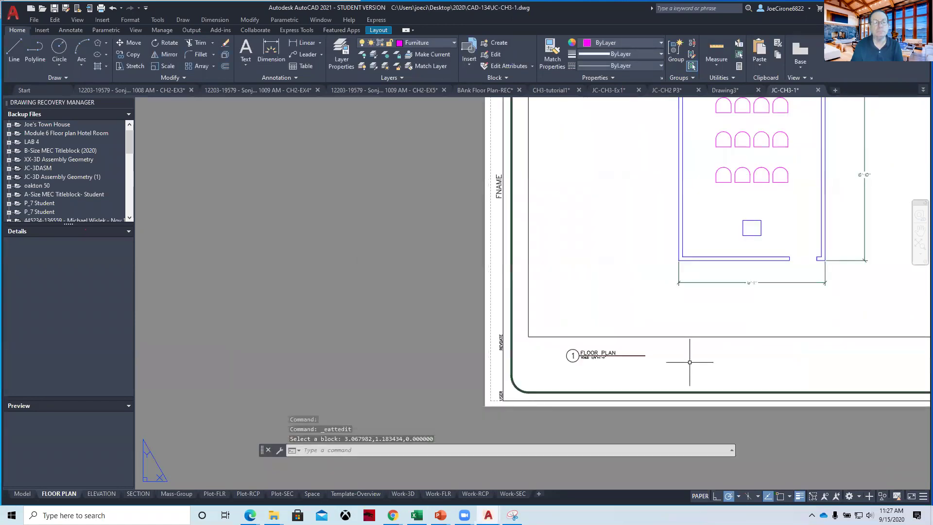
pyautogui.scroll(-4, 690, 362)
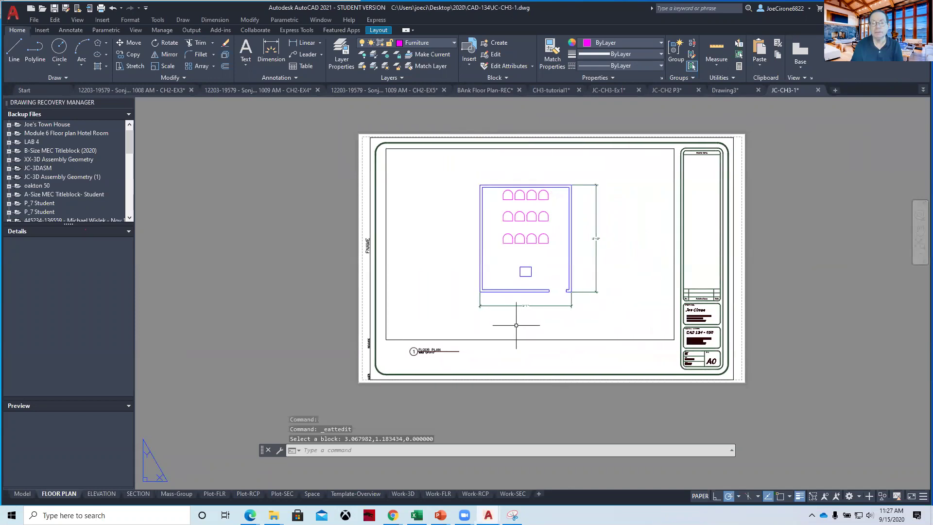
pyautogui.click(30, 20)
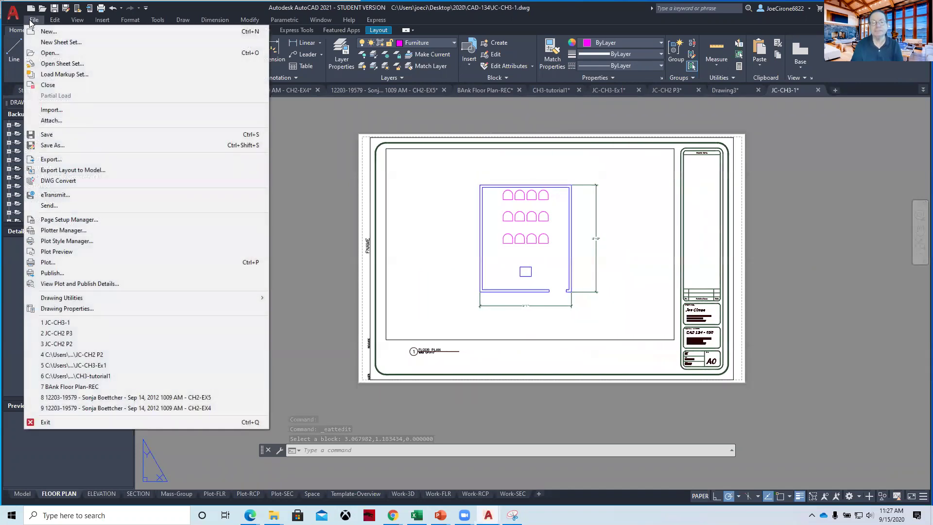
pyautogui.click(62, 145)
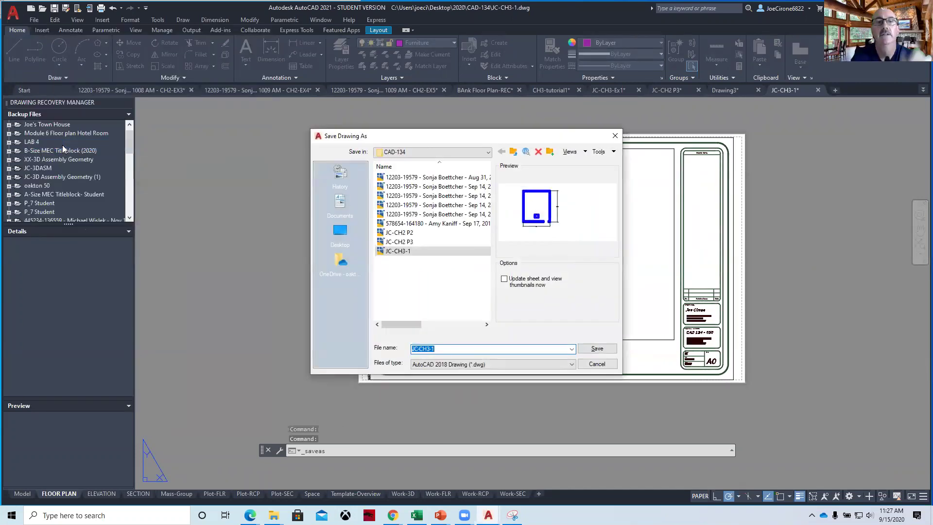
pyautogui.click(589, 350)
pyautogui.click(449, 280)
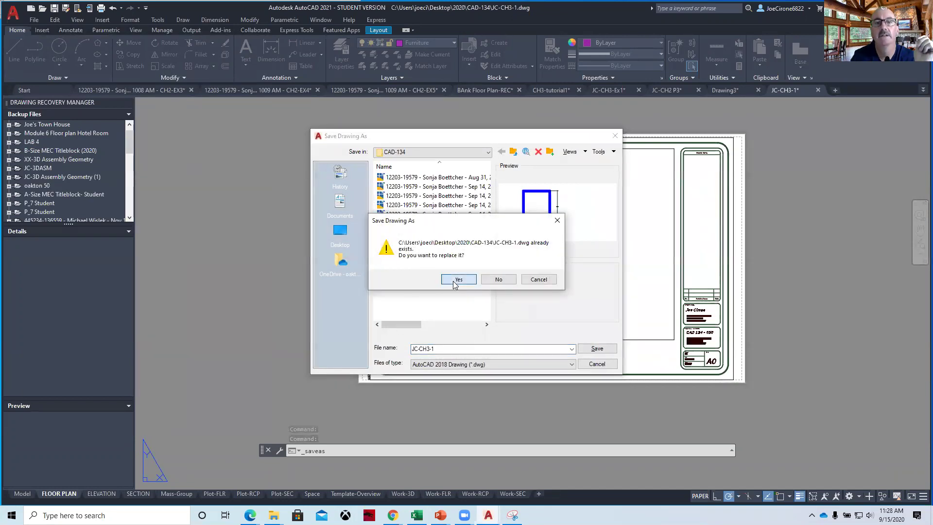